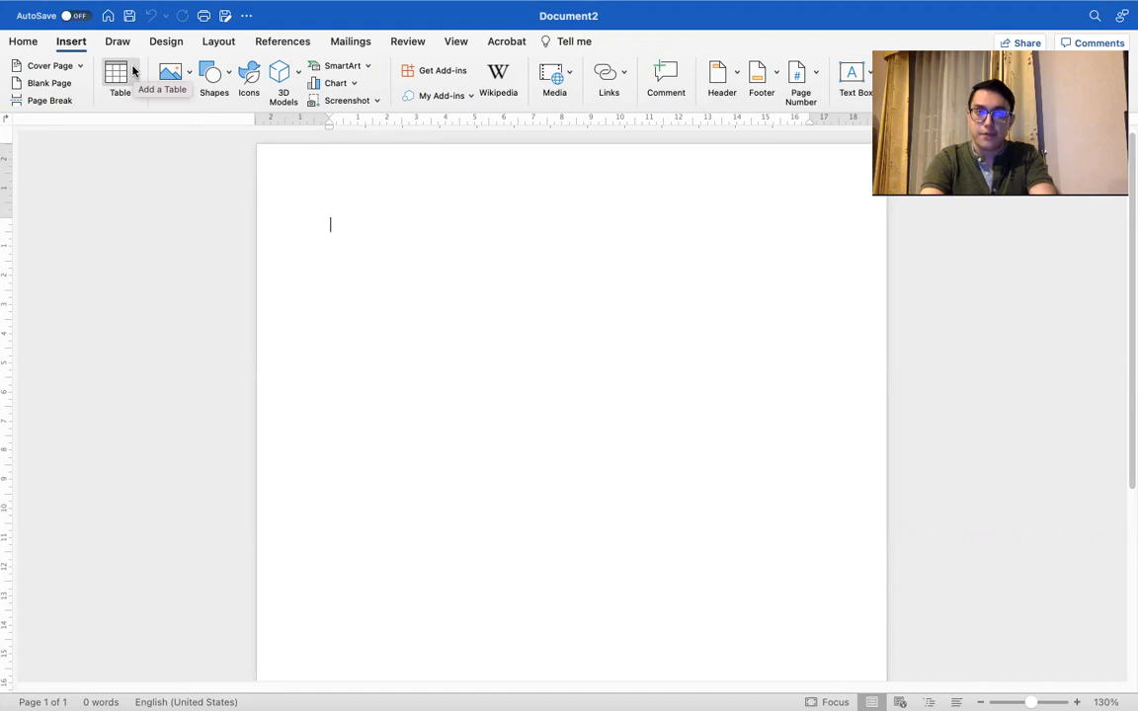
click(9, 43)
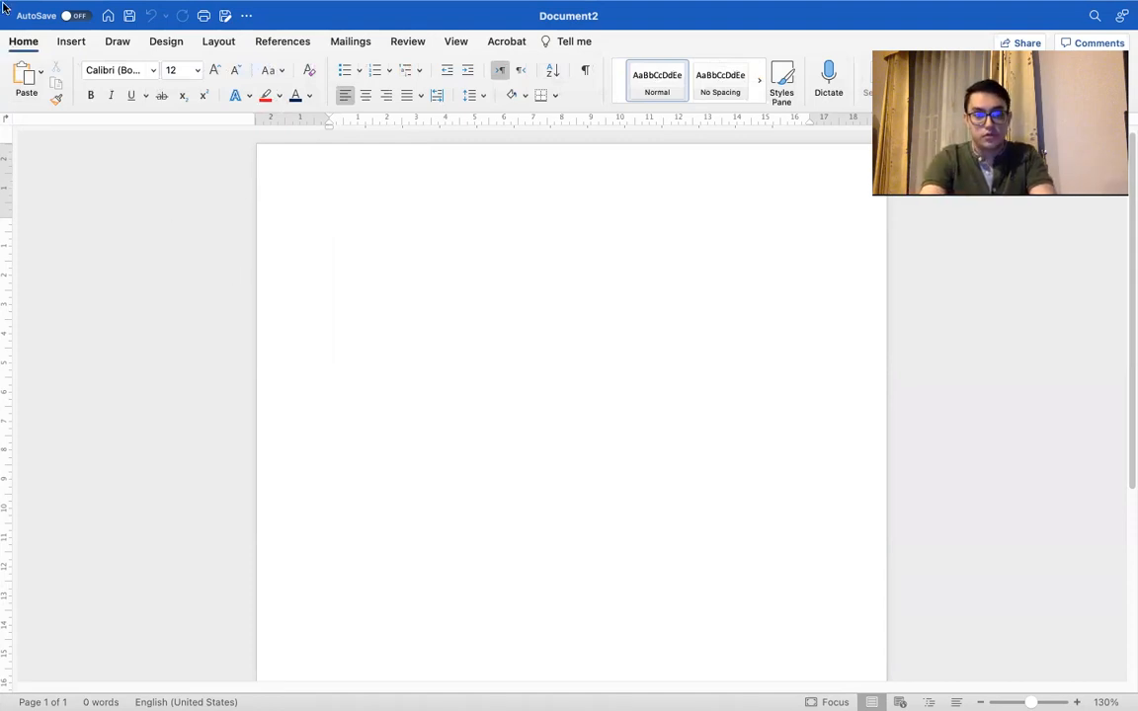
click(71, 41)
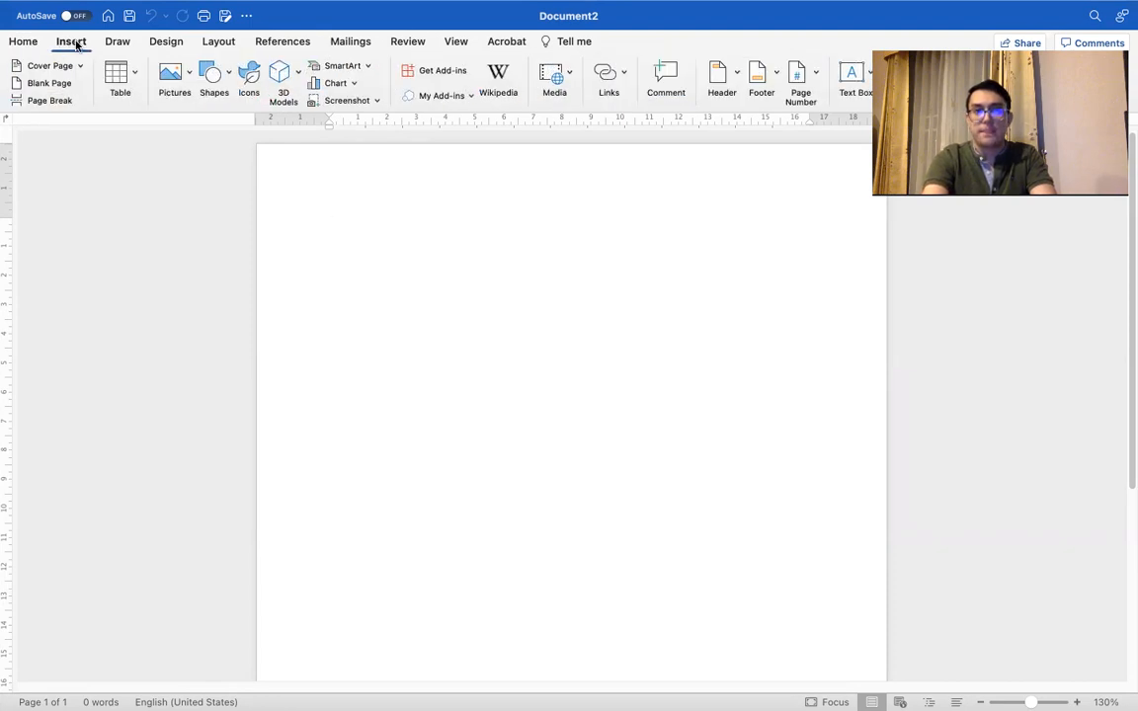
click(134, 74)
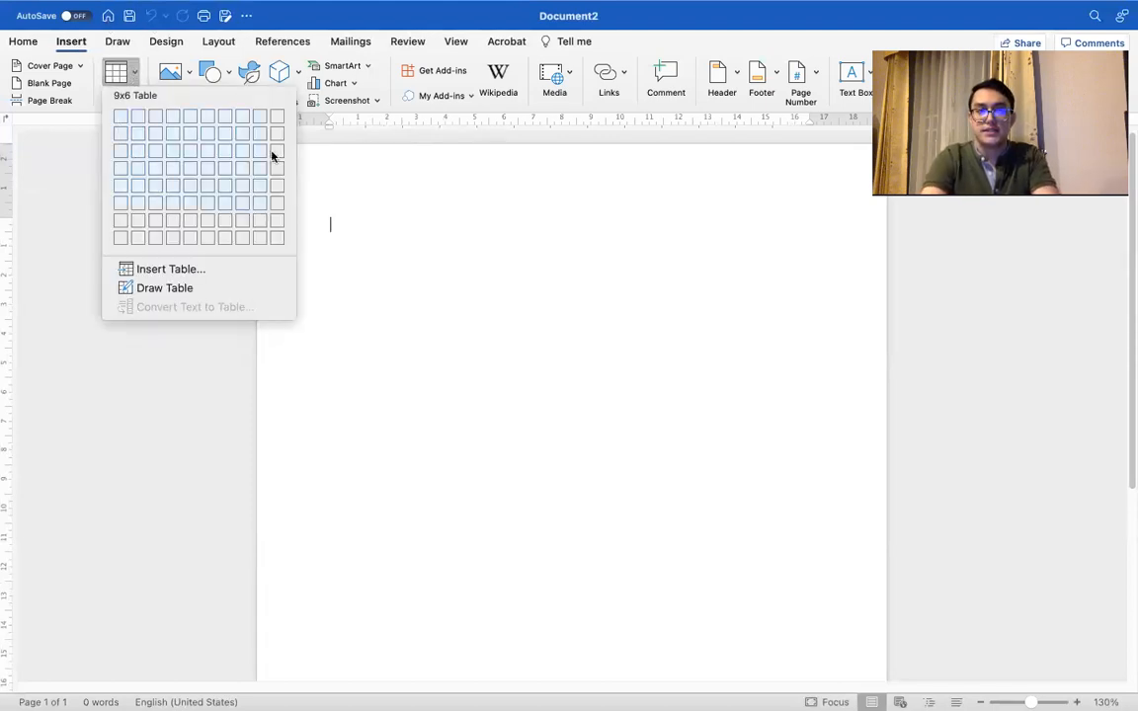
click(81, 131)
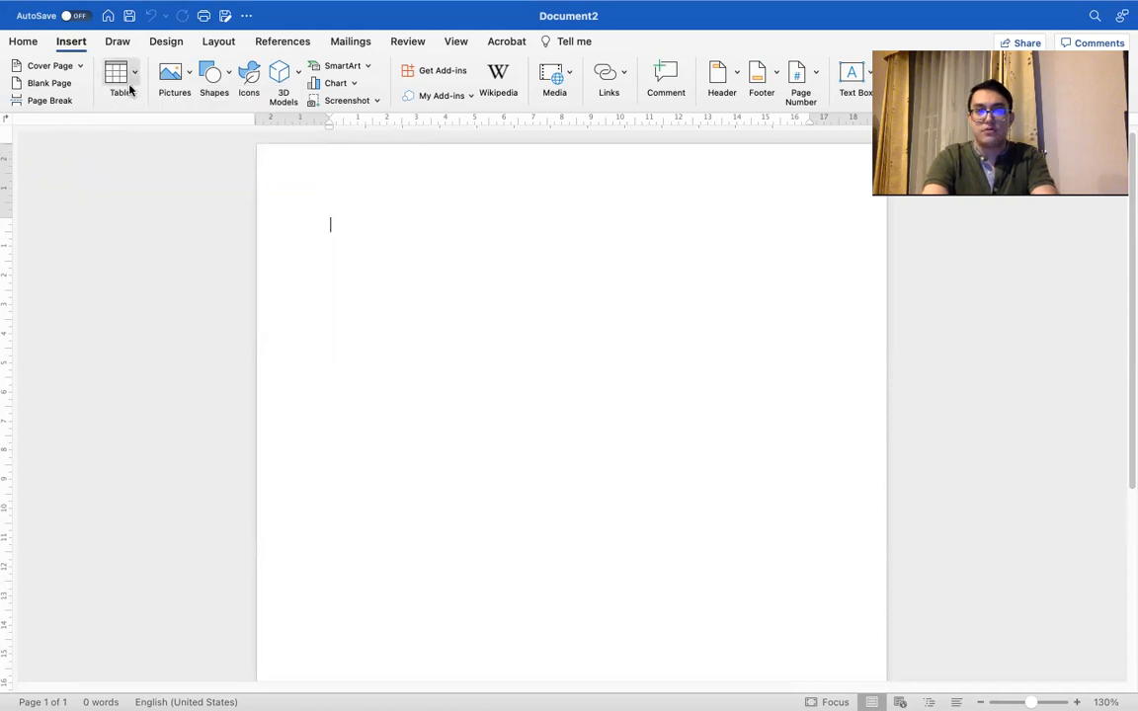
Step: Insert a table with five columns and five rows at the start of the blank document
click(119, 82)
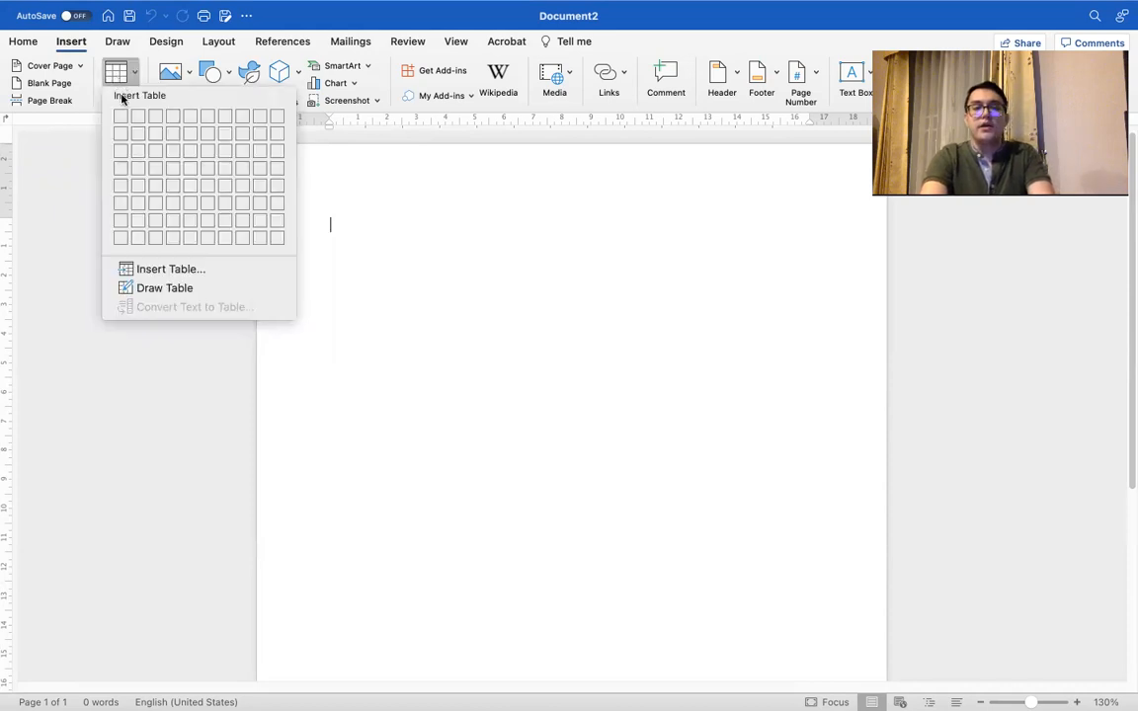
click(185, 184)
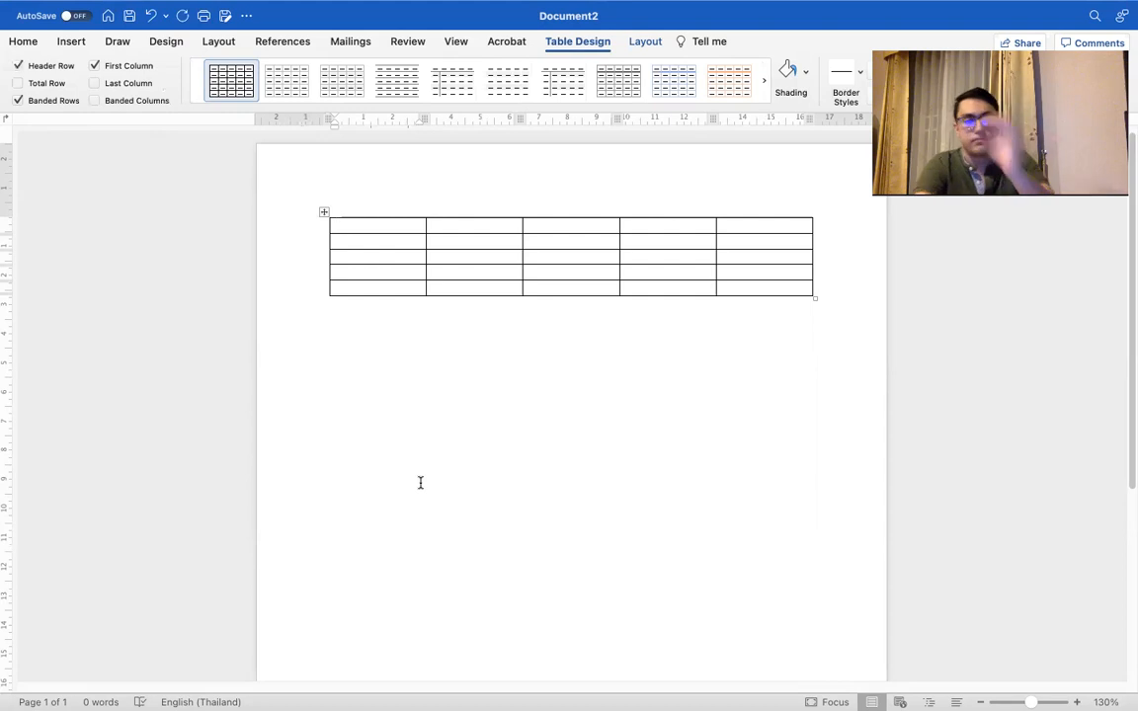
Step: Insert a second table with nine columns and seven rows, leaving an empty line below the first table
click(375, 403)
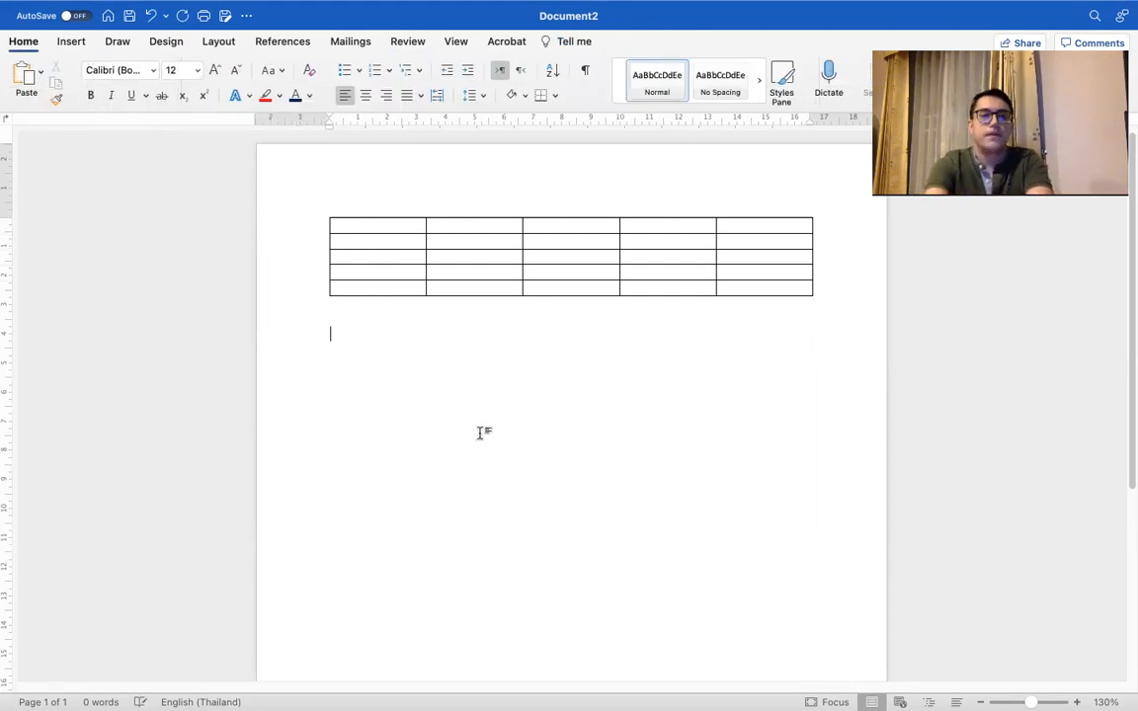
click(76, 47)
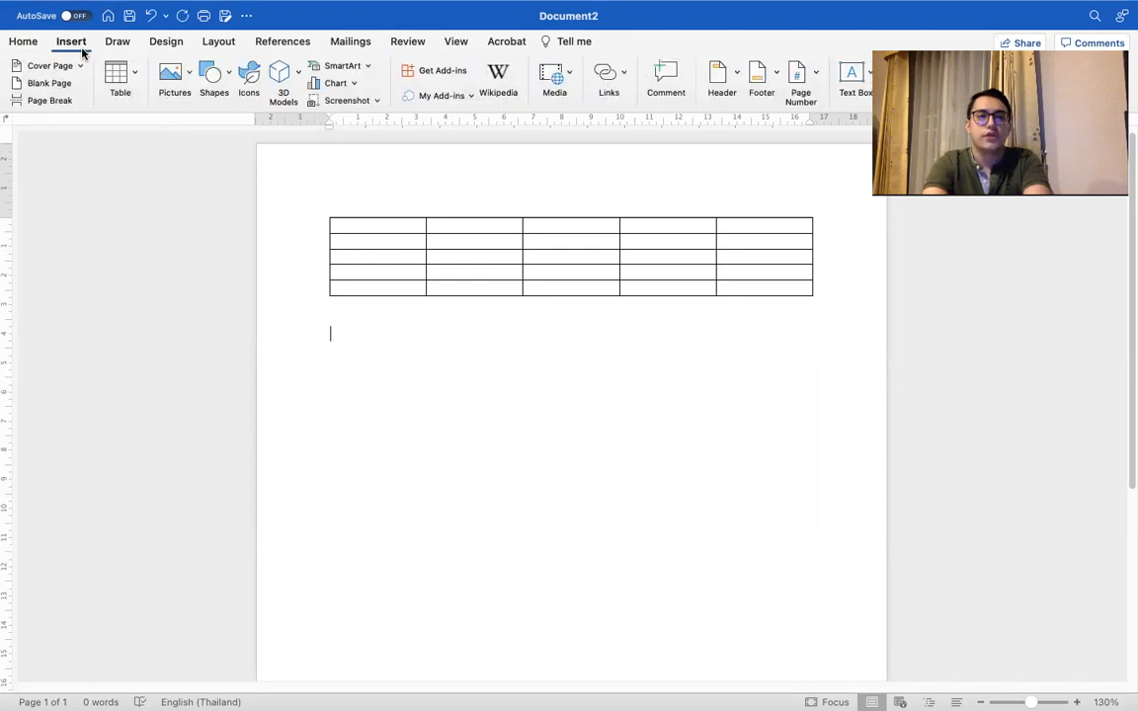
click(134, 76)
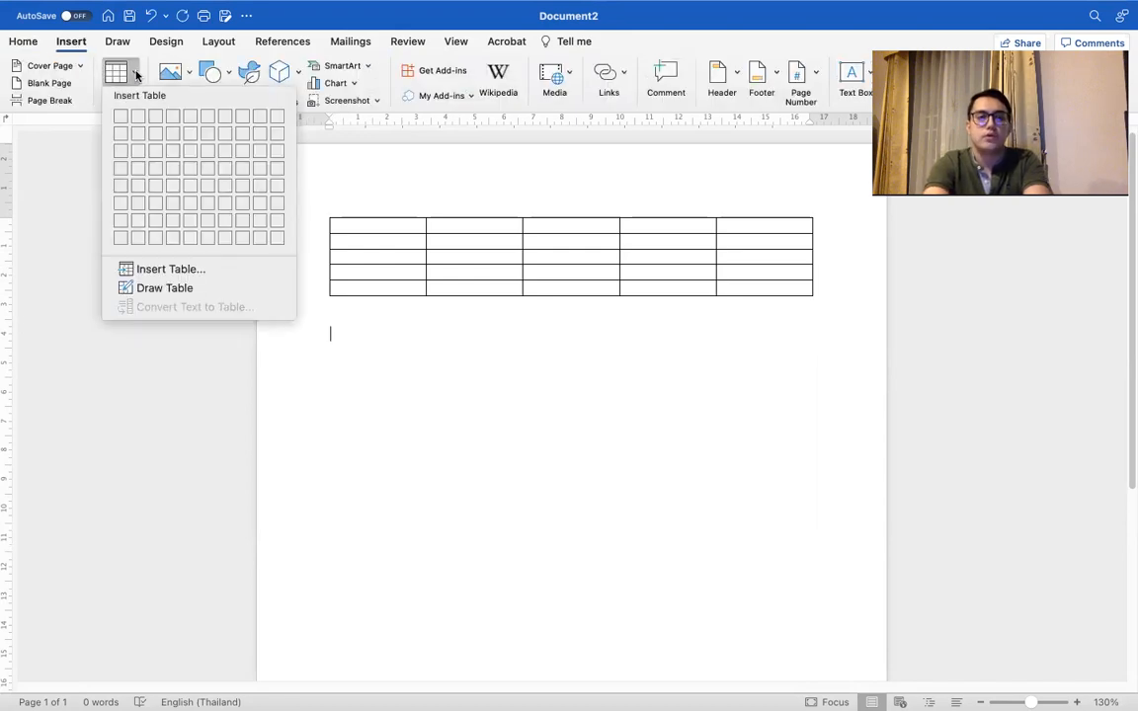
click(261, 224)
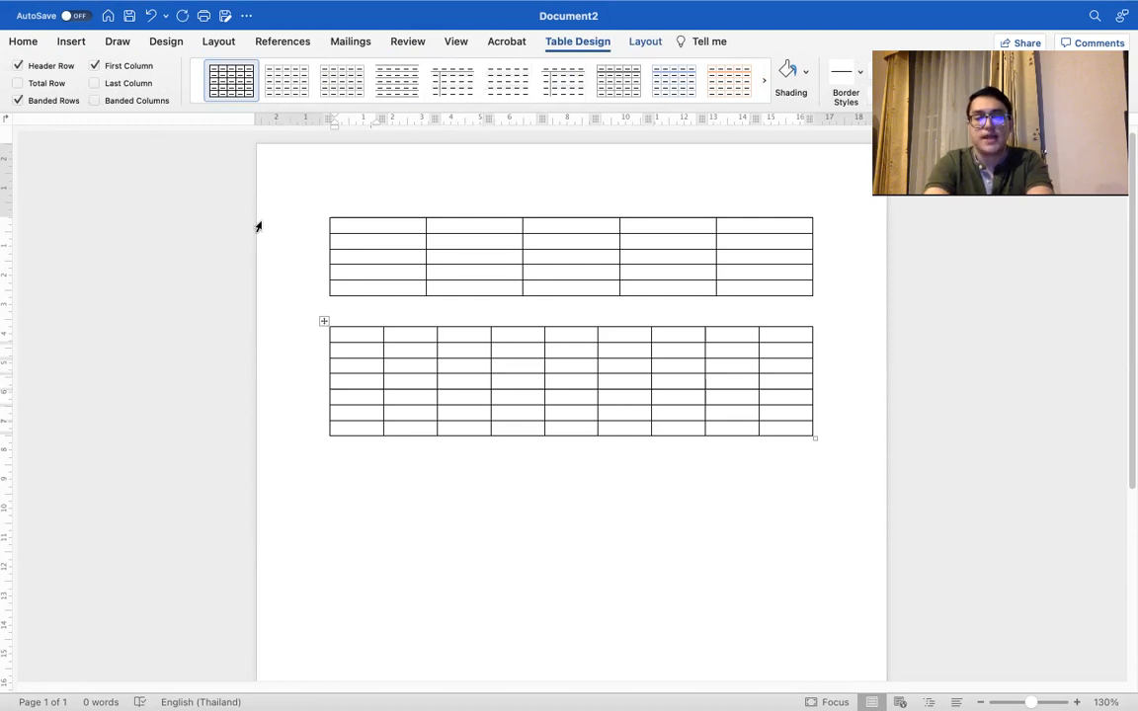
key(ctrl+Right)
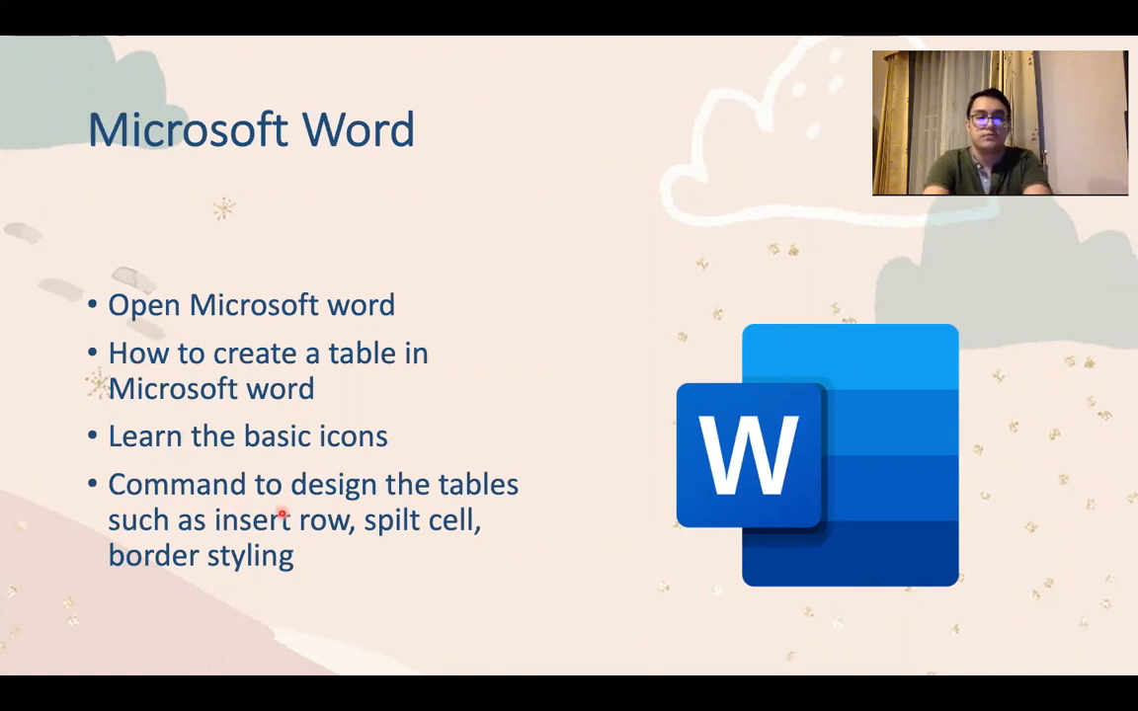
key(ctrl+Left)
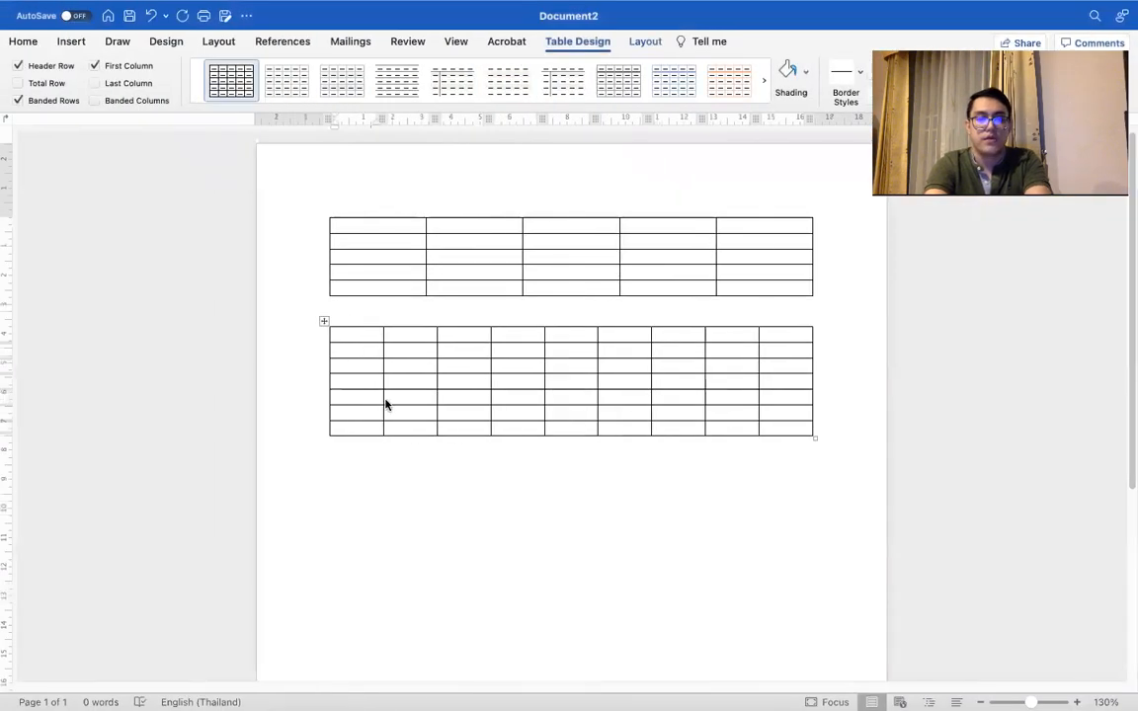
click(375, 424)
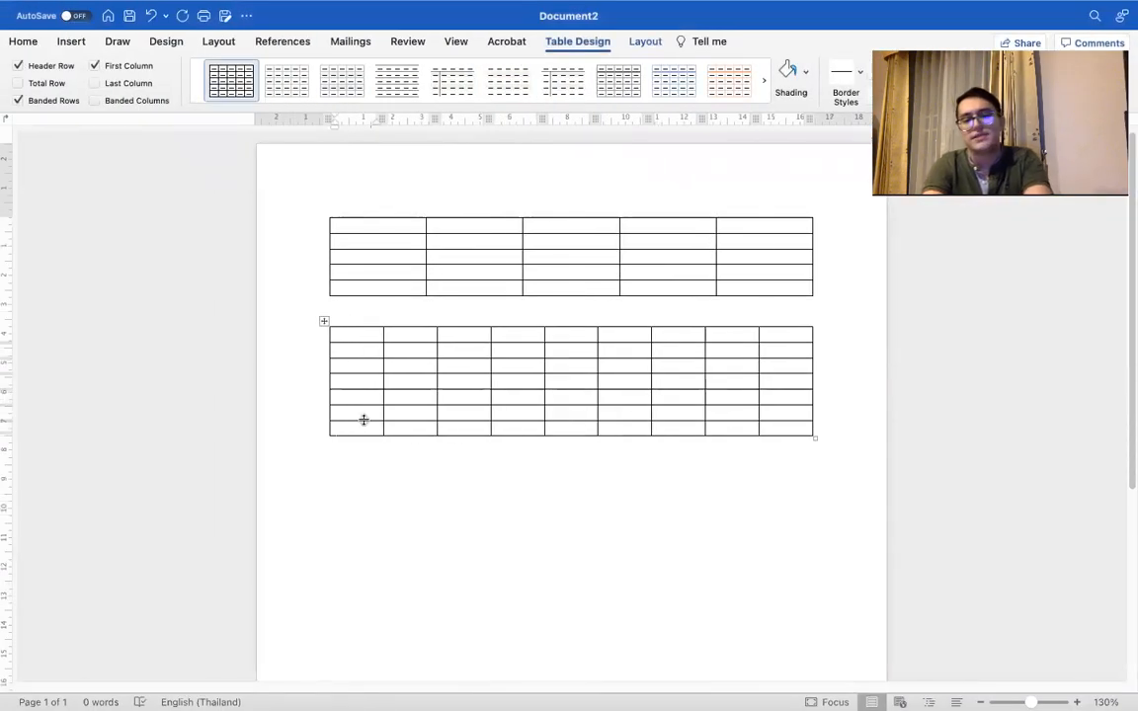
Step: Enter the header "Student number" in the first cell of the nine-column table
click(357, 334)
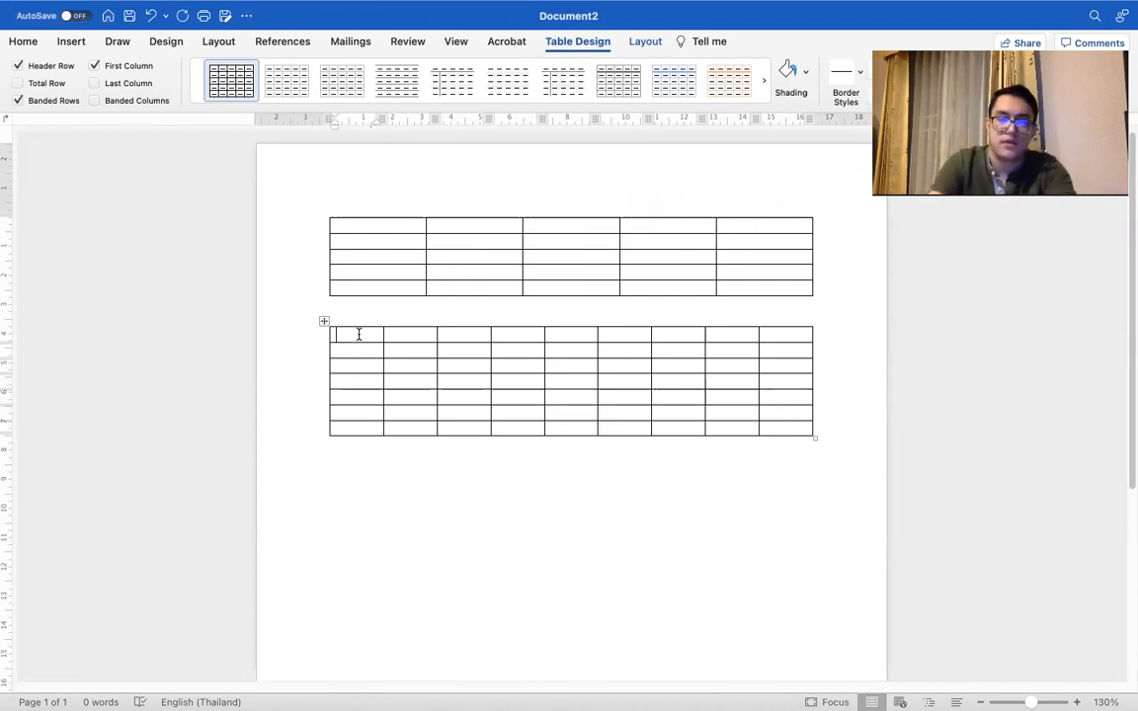
text(S)
key(BackSpace)
text(St)
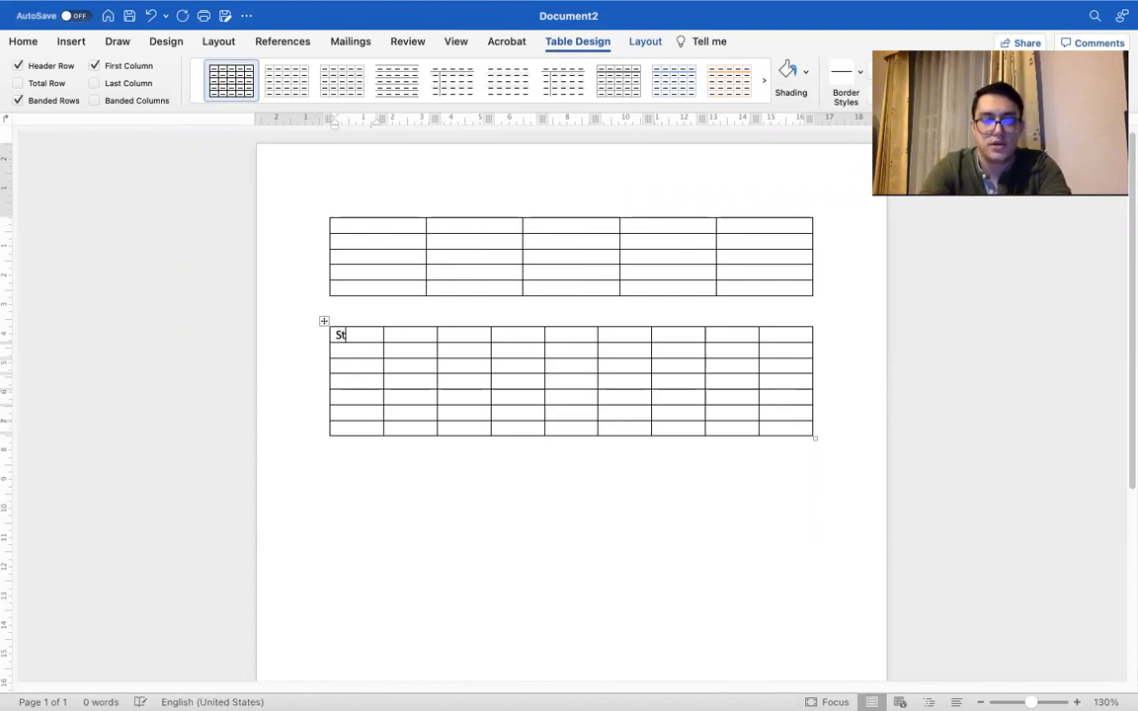
text(udent)
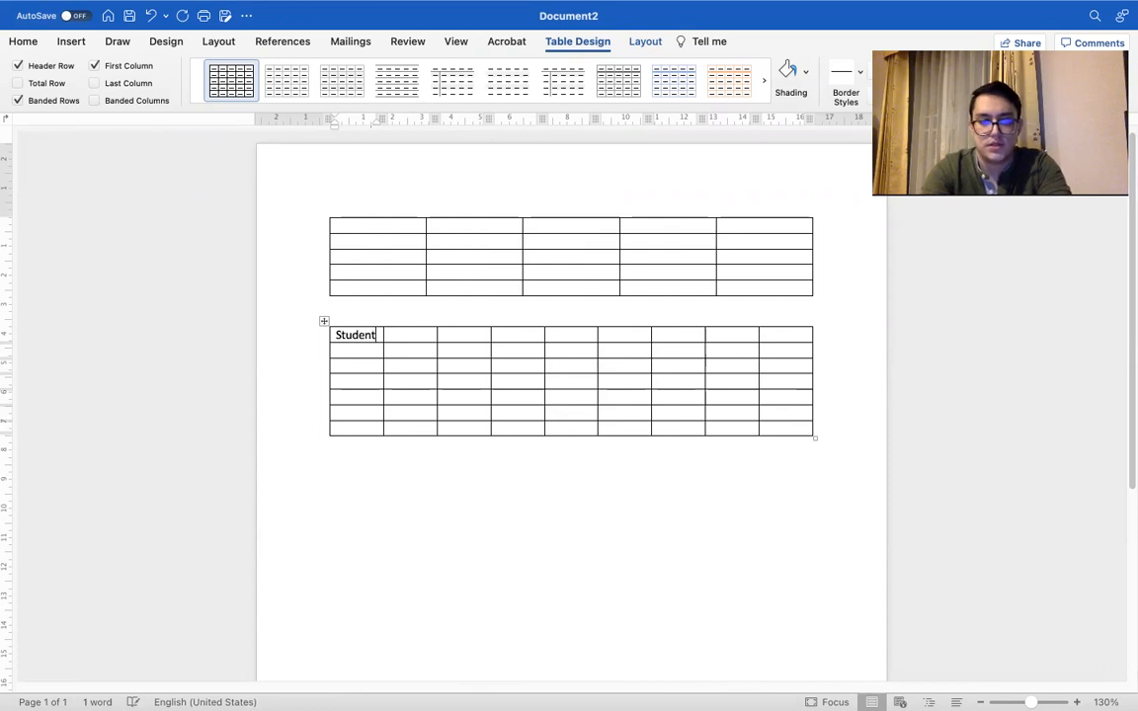
text( number)
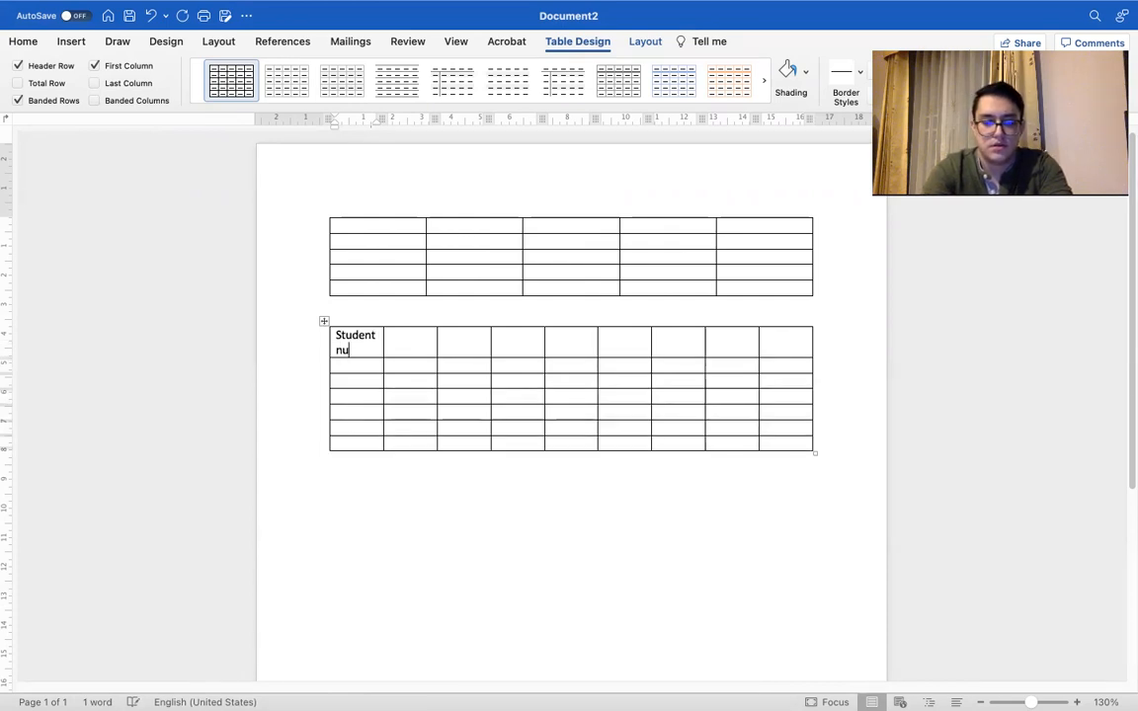
Step: Enter the headers "Nickname", "Name" and "ID number" in the second to fourth cells of the header row
click(403, 343)
text(Nic)
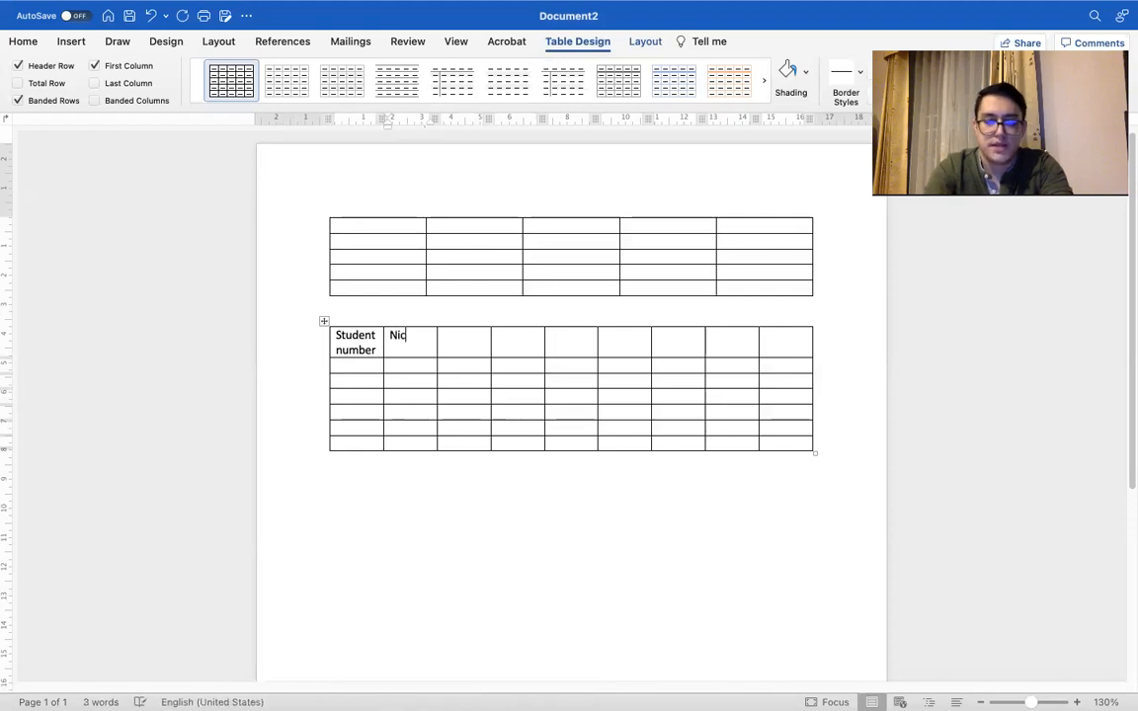
text(kname)
click(490, 351)
text(Name)
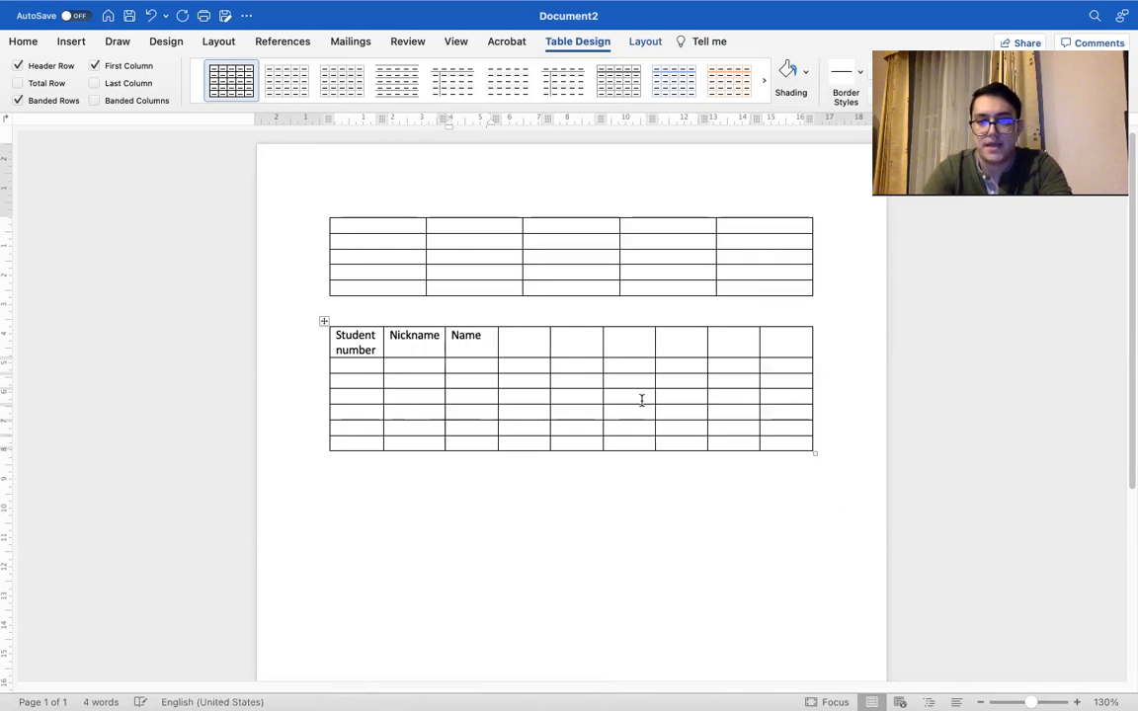
click(508, 336)
text(Id)
text(D)
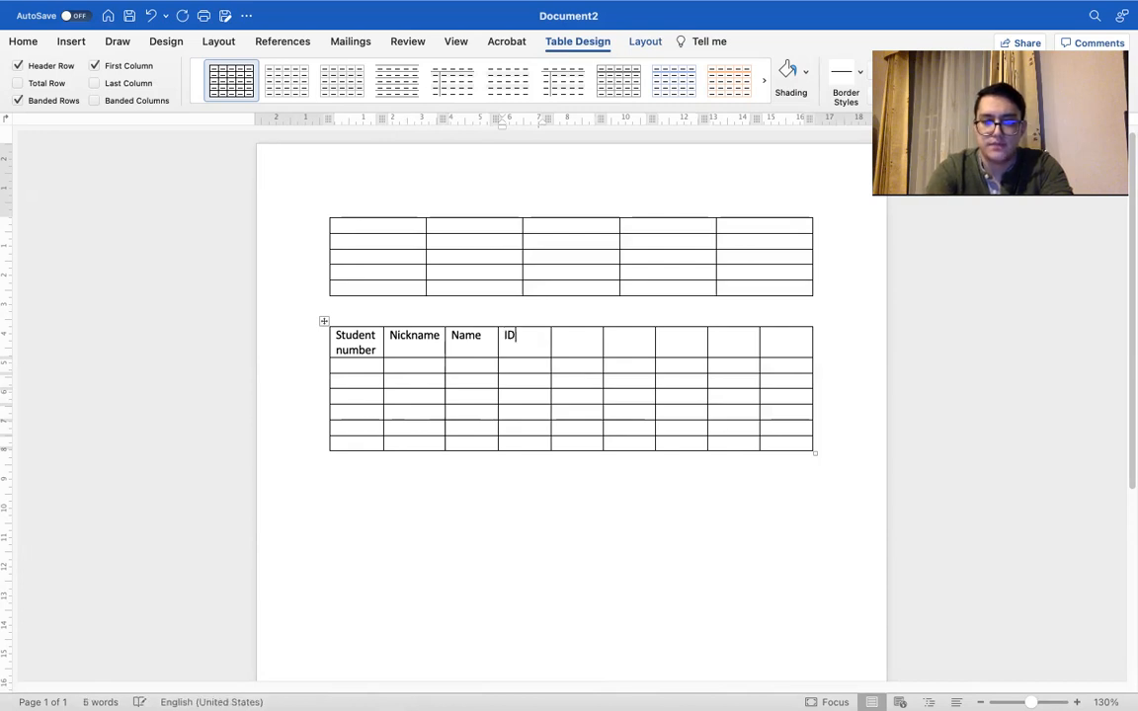
text( number)
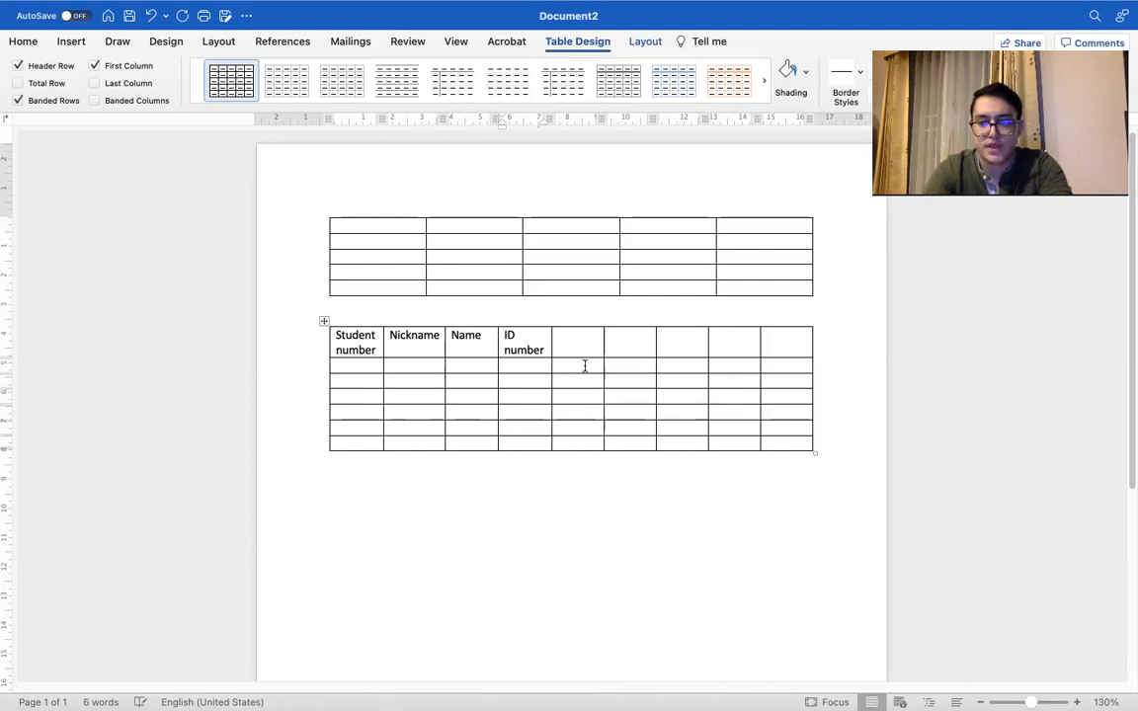
Step: Enter the headers "Homework 1" and "Homework 2" in the fifth and sixth cells of the header row
click(574, 329)
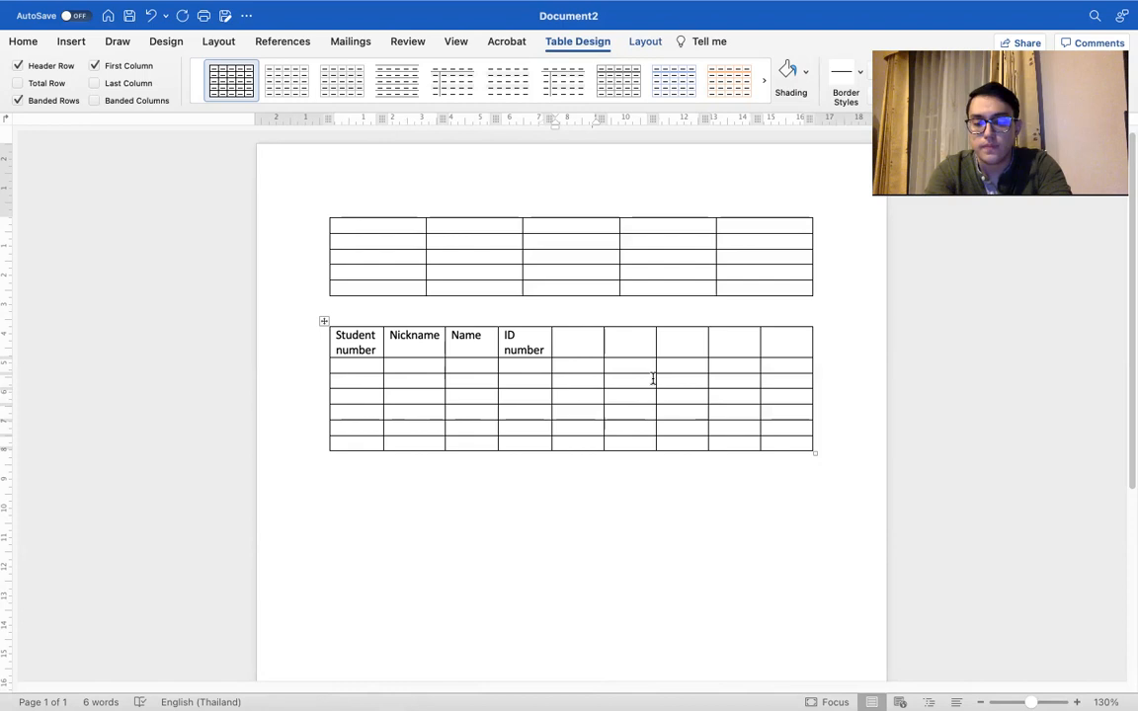
text(Home)
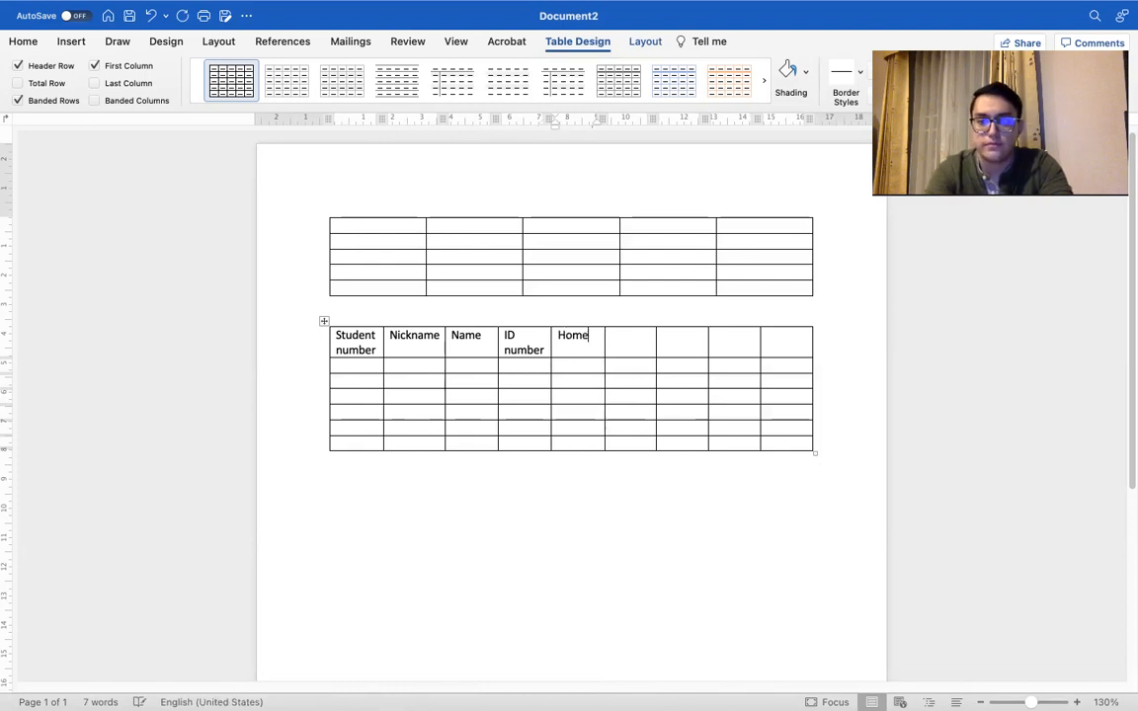
text(work)
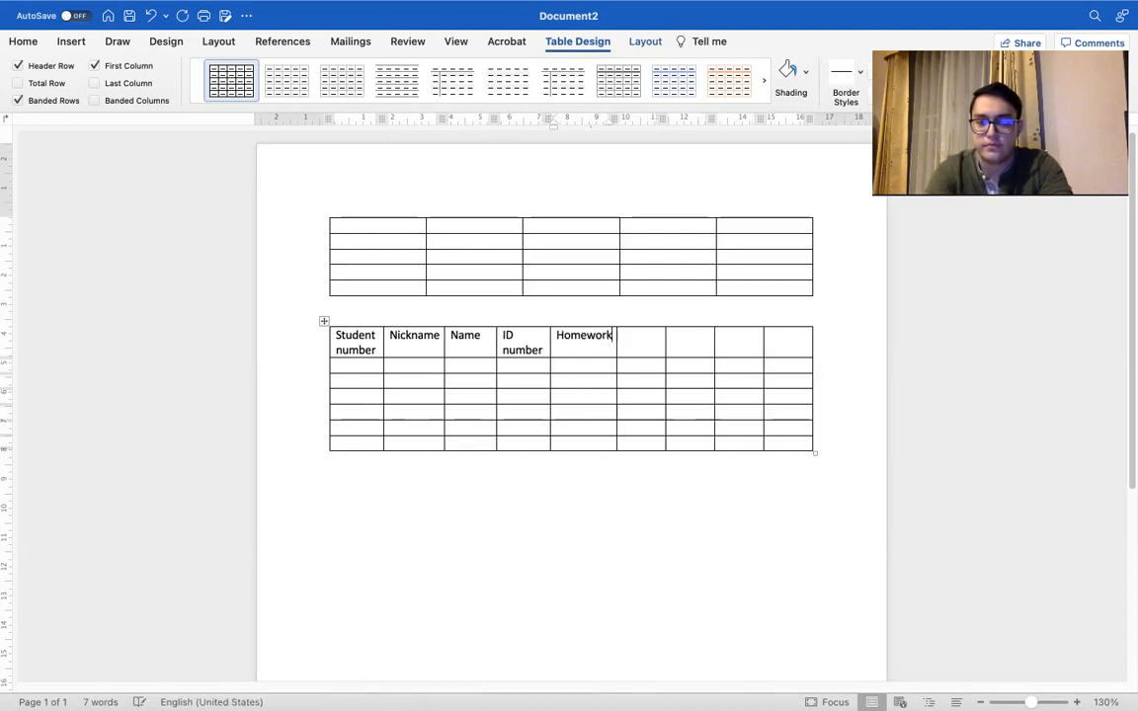
text( 1)
key(Tab)
text(H)
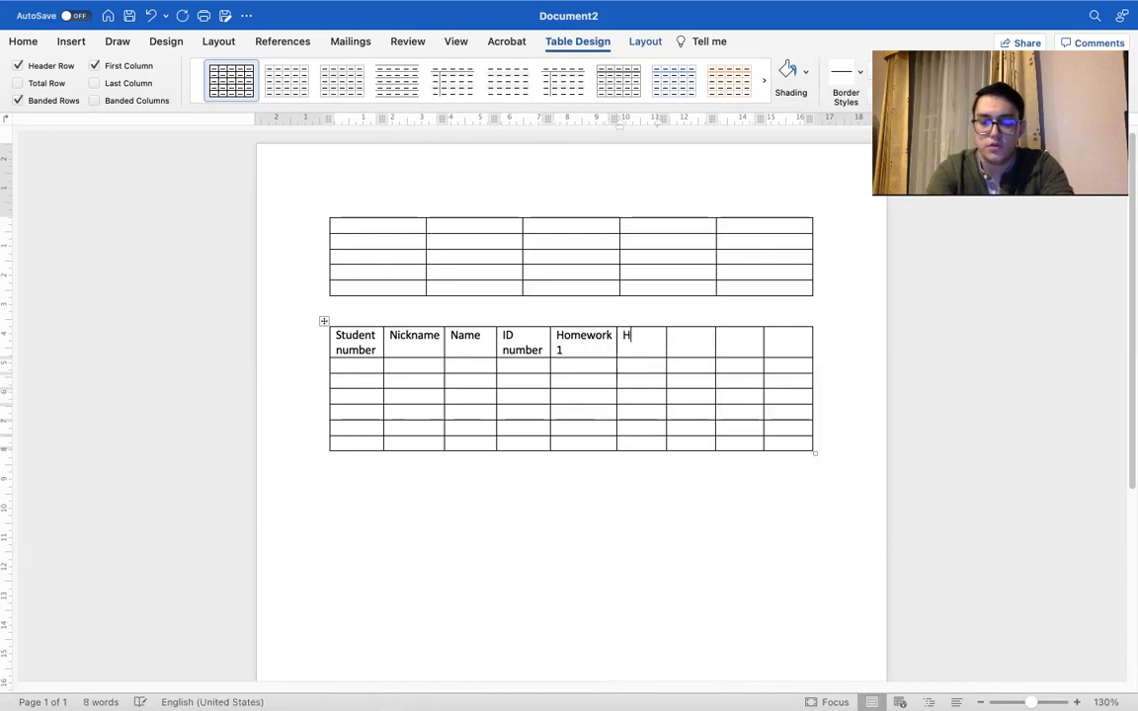
text(omework 2)
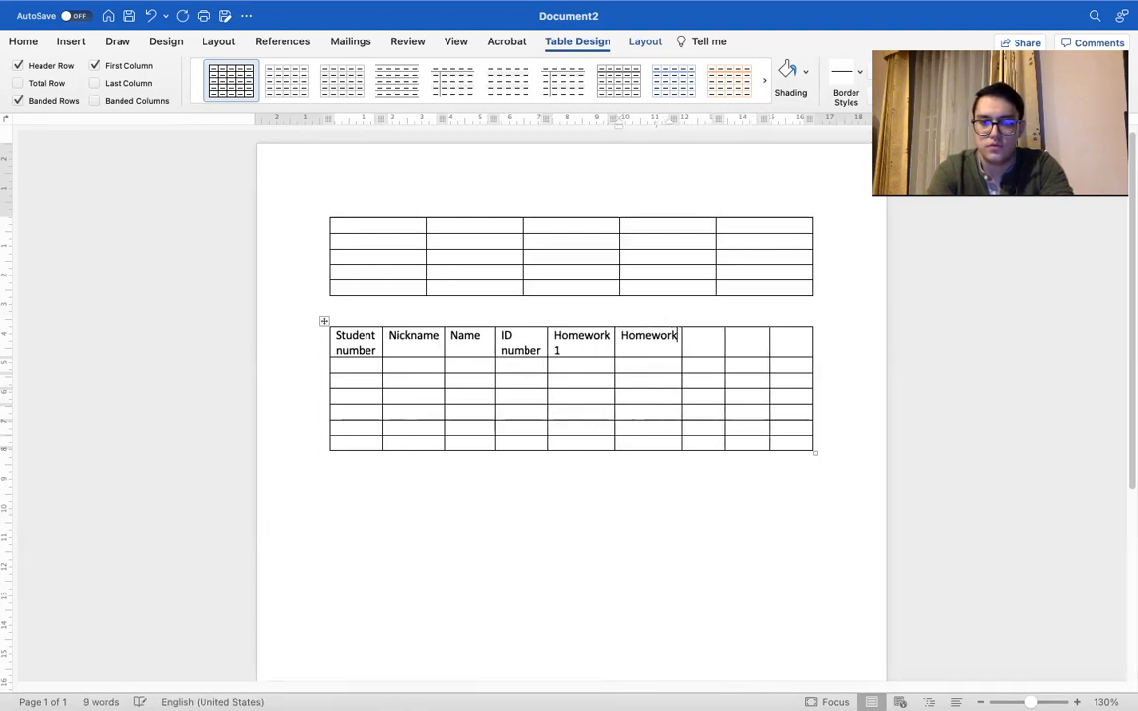
Step: Enter the header "Homework 3" in the seventh cell of the header row, without an extra line below it
click(711, 335)
text(Homew)
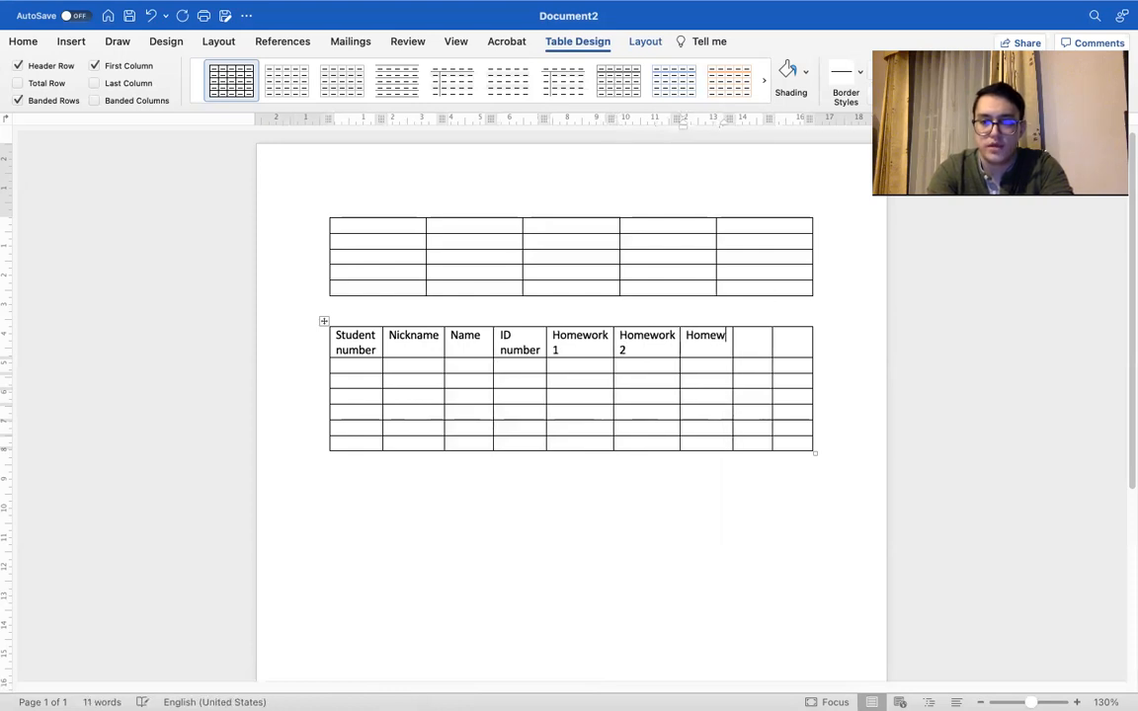
text(ore)
key(BackSpace)
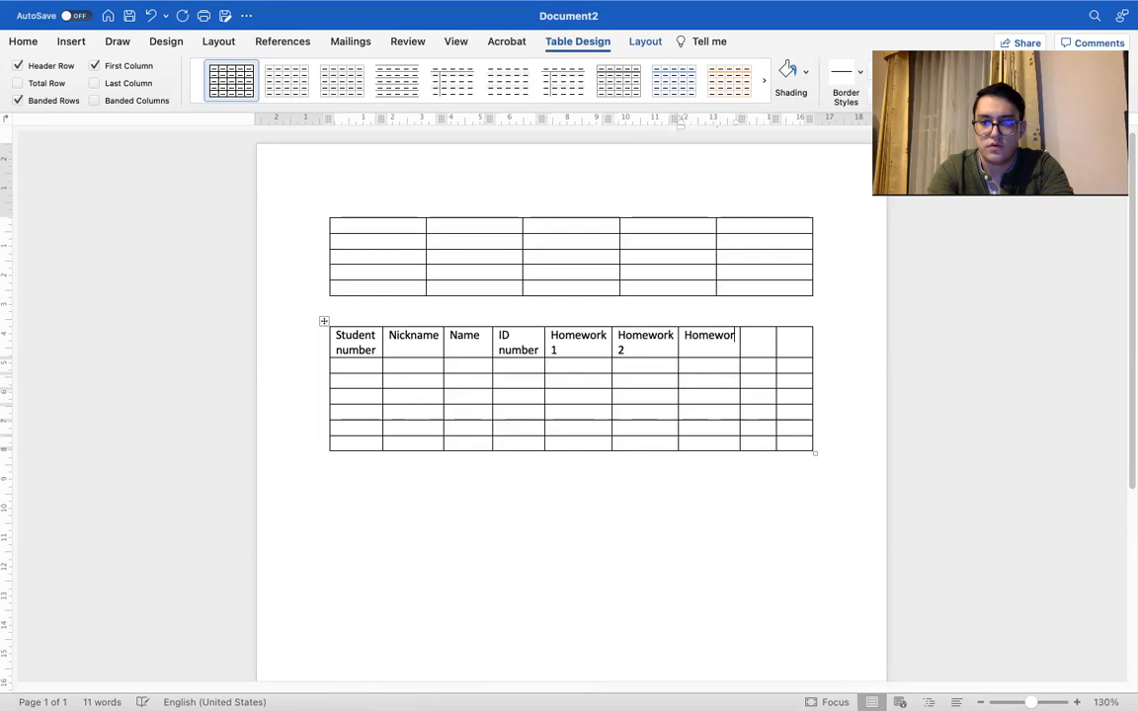
text(k 3)
key(Return)
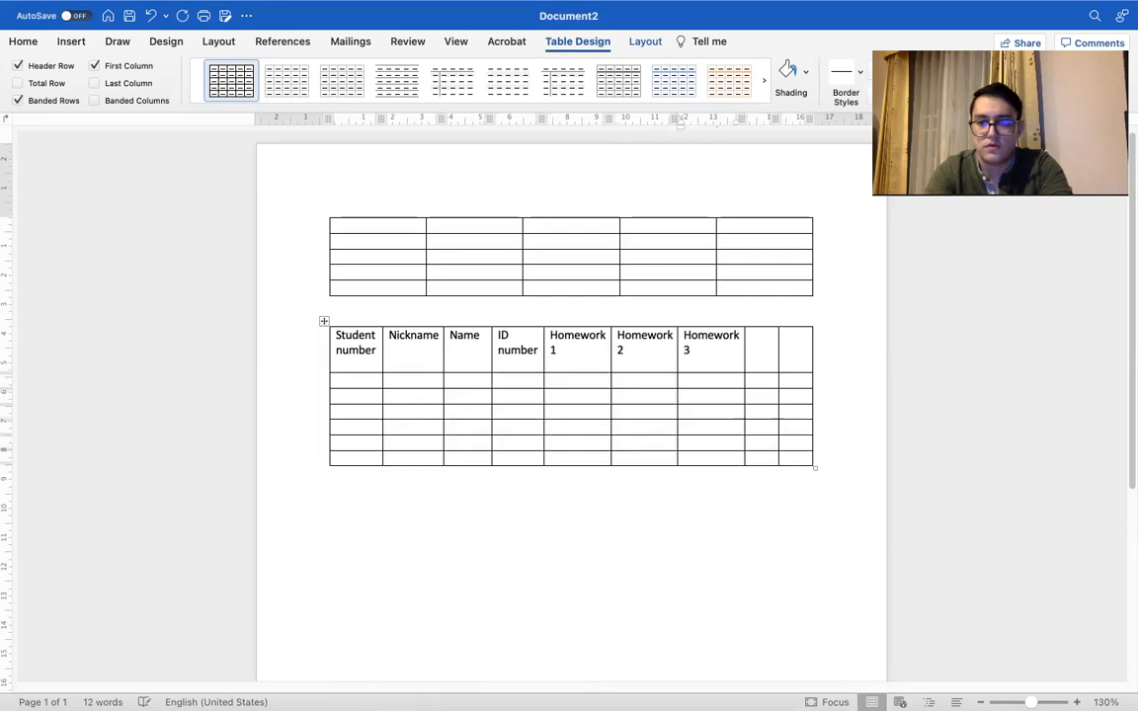
key(BackSpace)
Step: Enter the headers "Midterm" and "Final" in the last two cells of the header row
click(767, 337)
text(Midter)
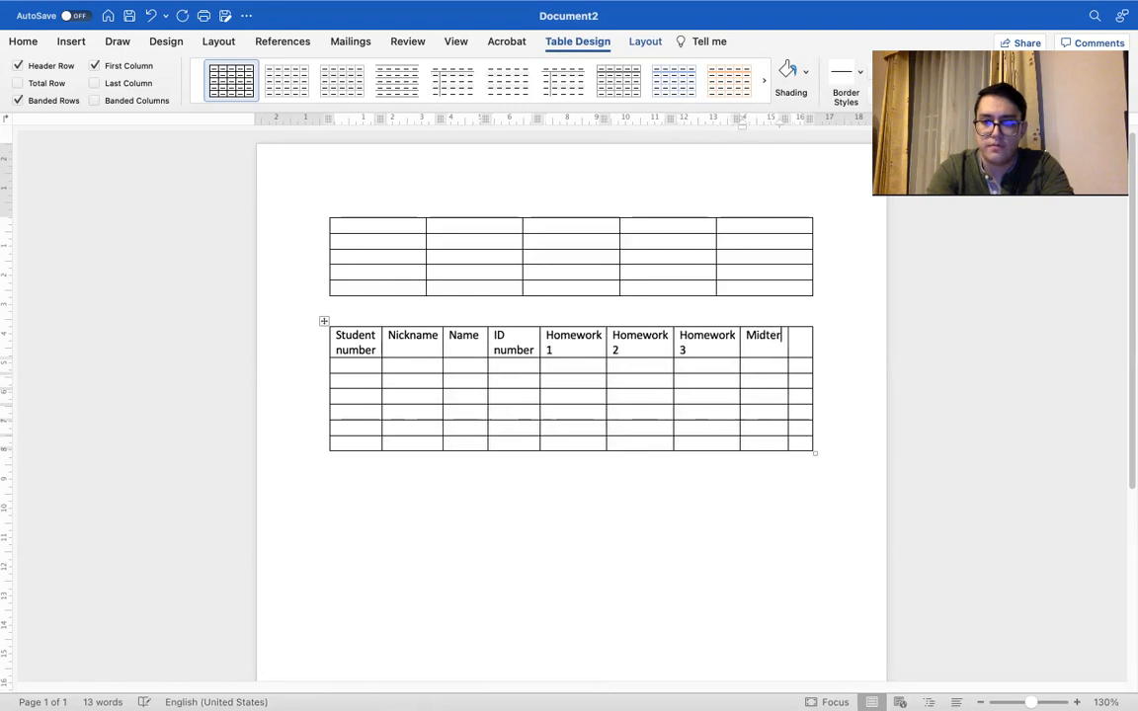
text(m)
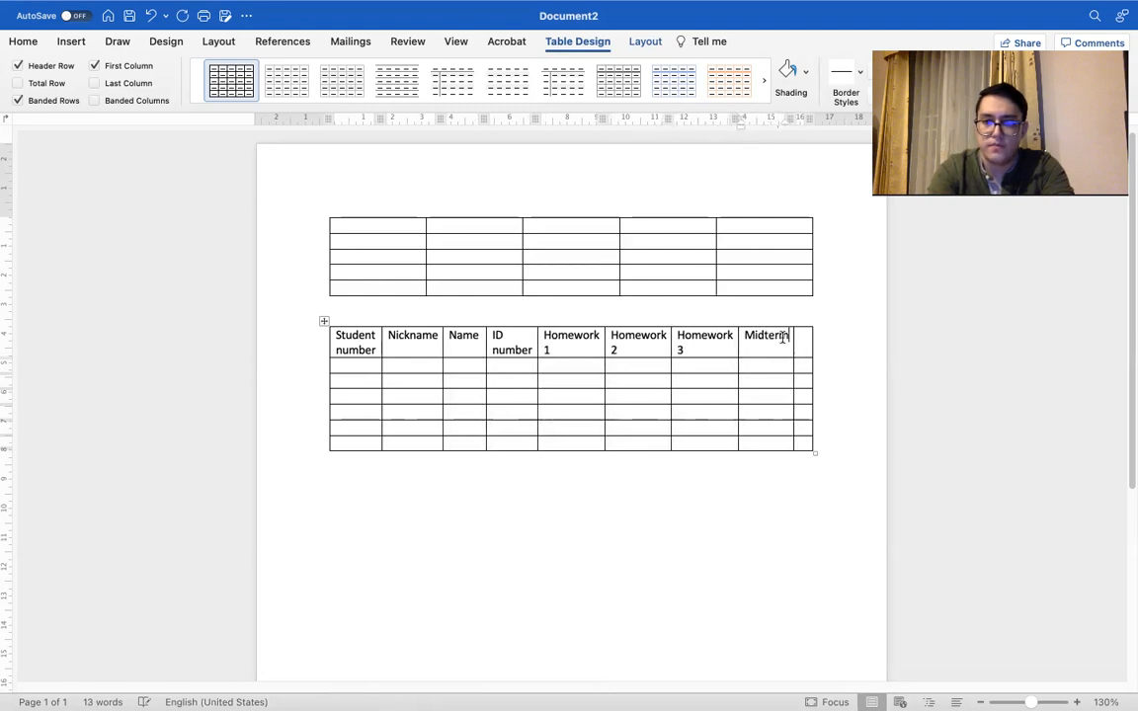
text(Final)
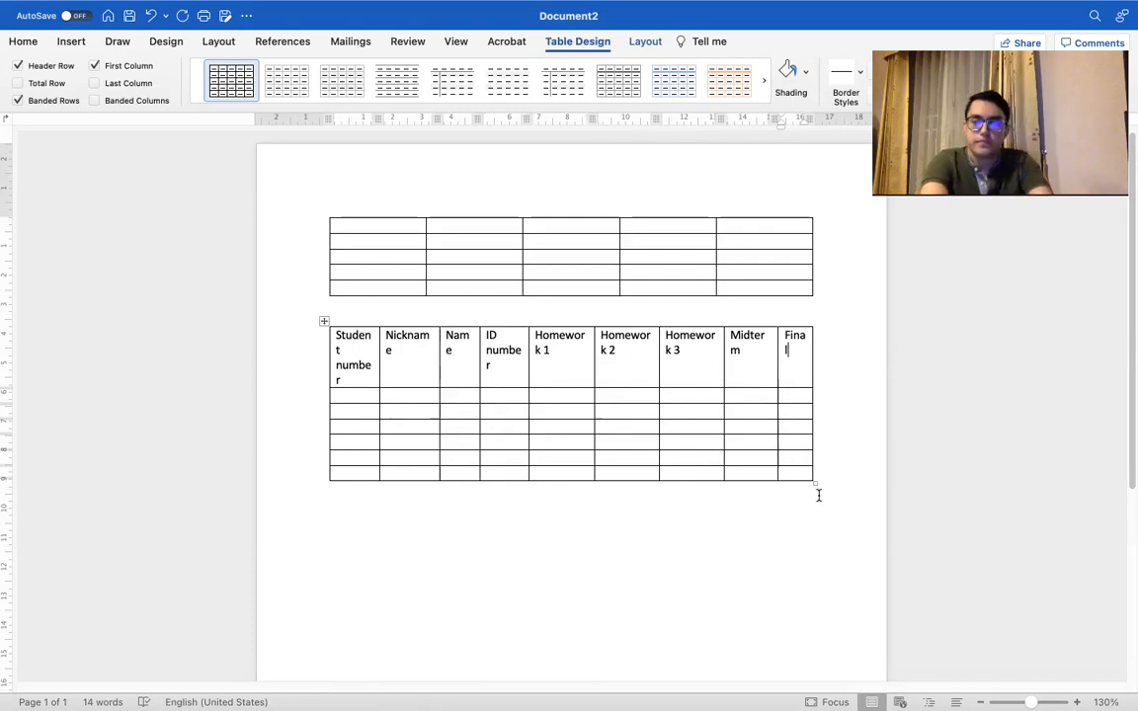
Step: Widen the nine-column table slightly beyond the page's right margin so that no header word breaks across lines
drag(812, 482, 831, 447)
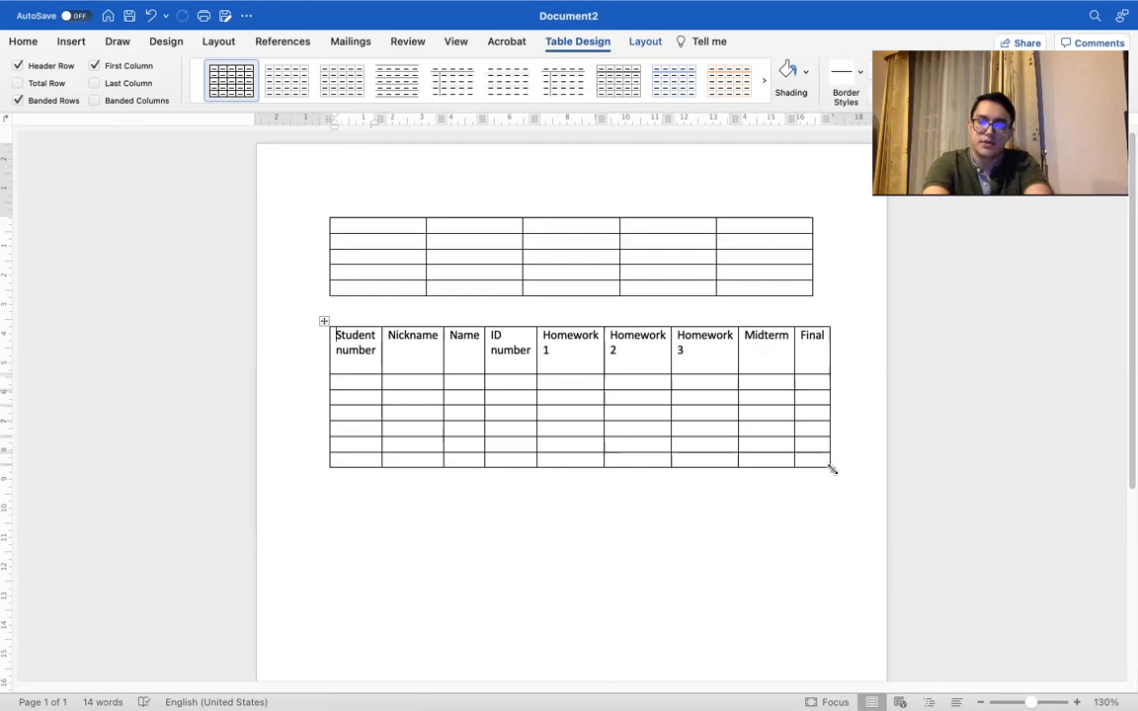
drag(831, 469, 814, 492)
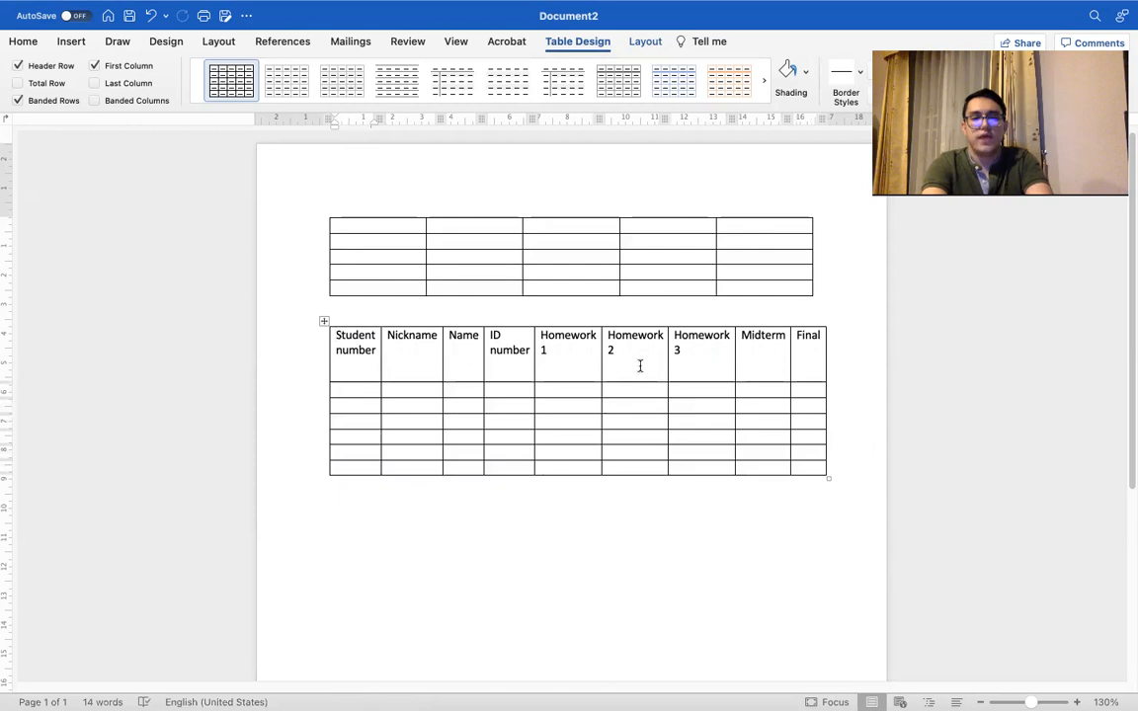
drag(339, 336, 785, 372)
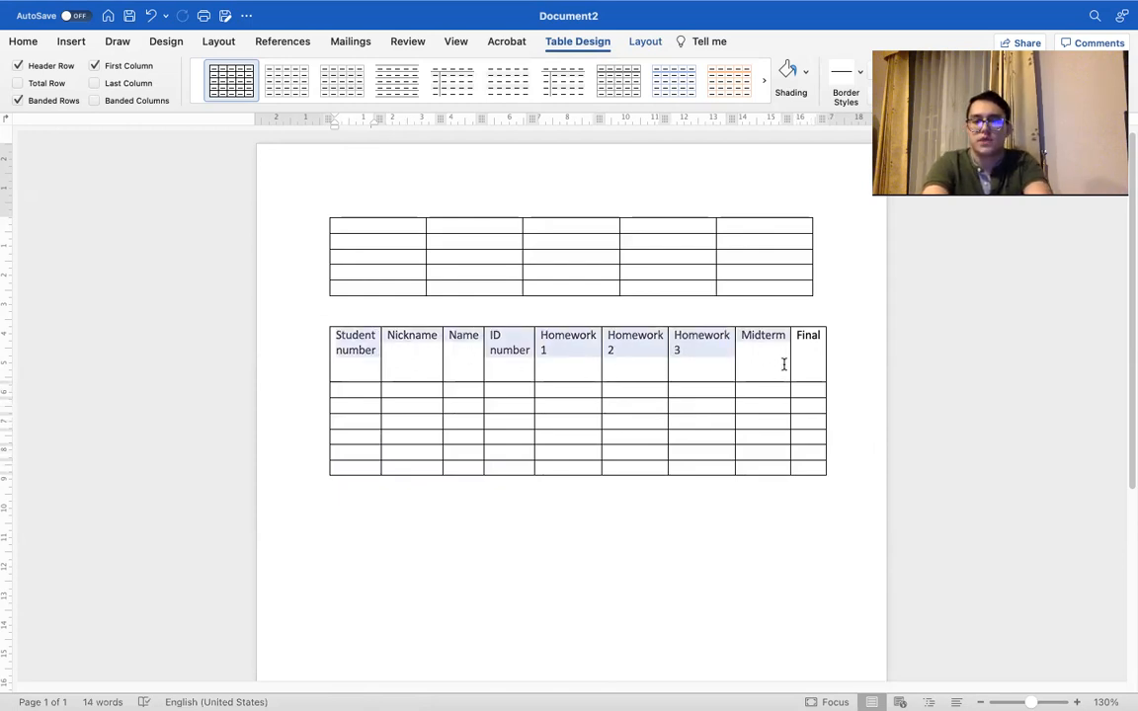
click(785, 362)
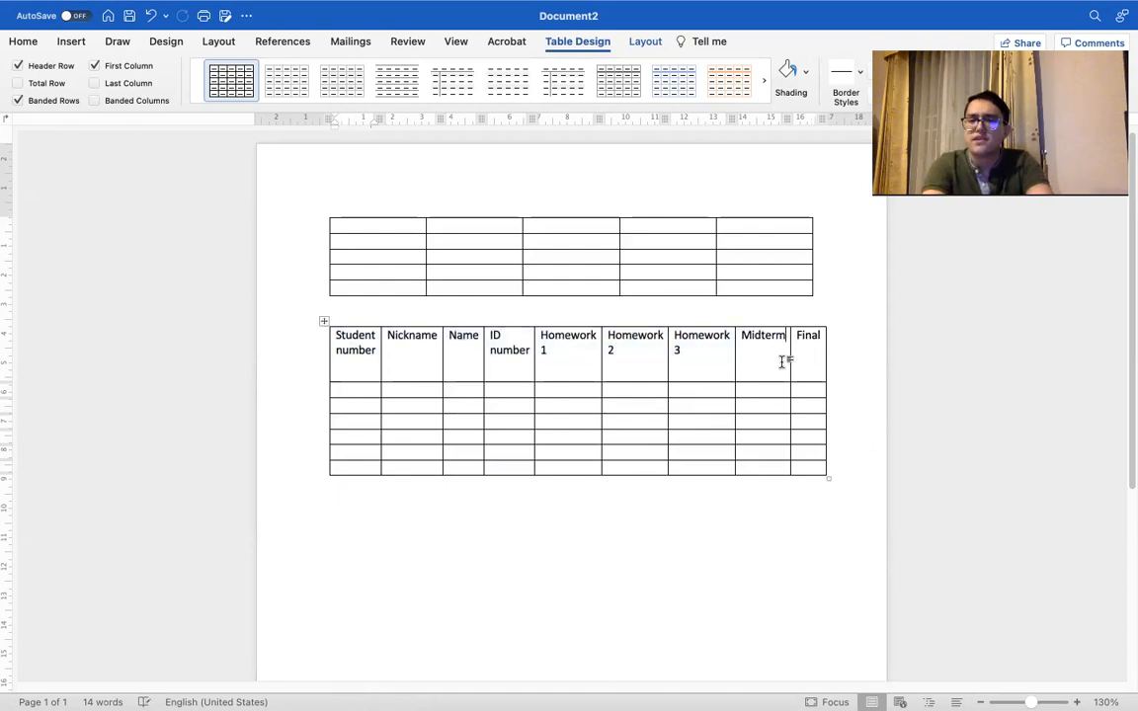
click(324, 319)
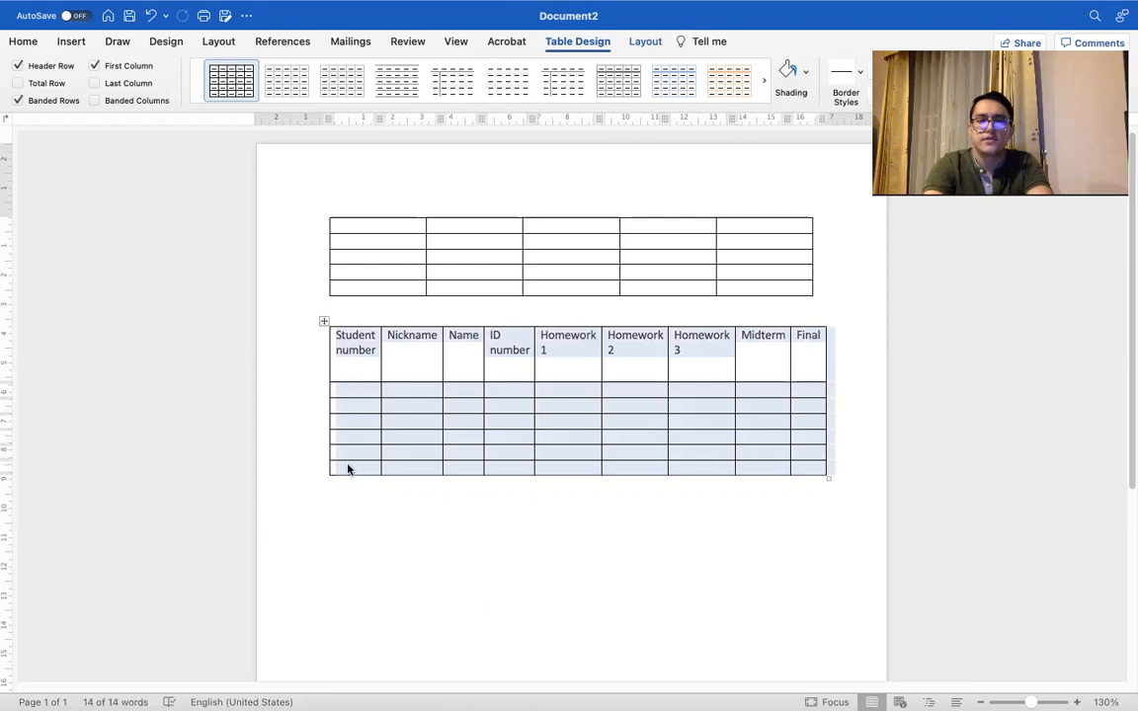
click(320, 313)
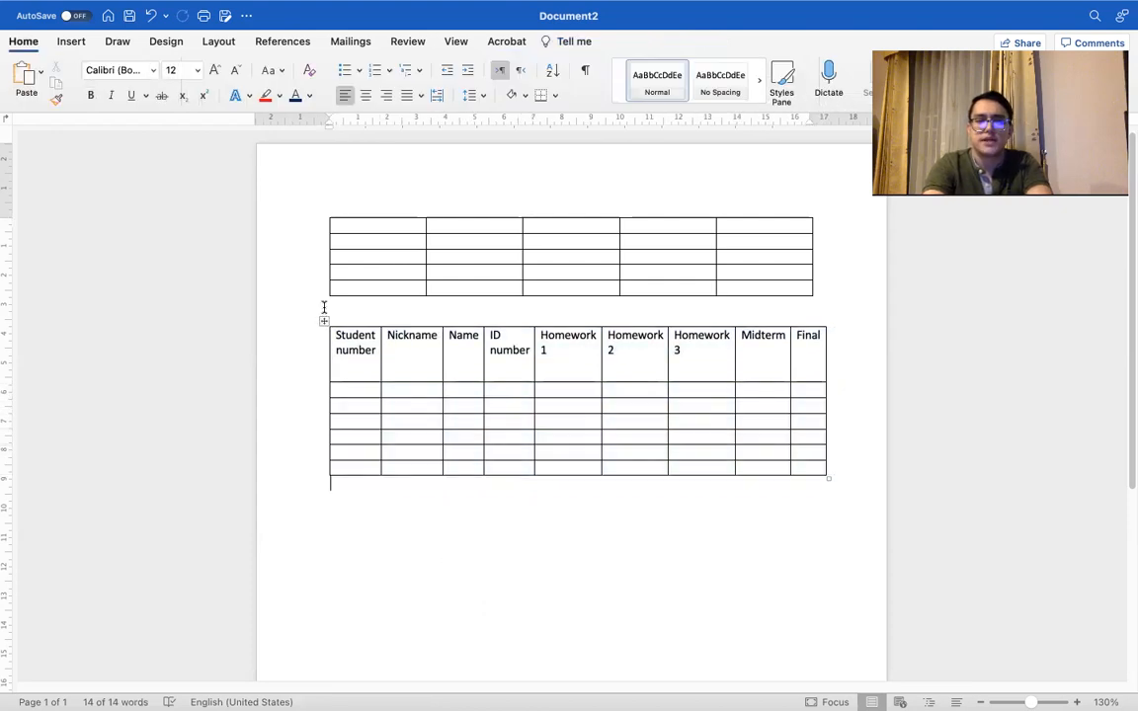
Step: Apply the grey banded table style with a solid grey header row to the whole student table, after trying the gold and orange versions
click(324, 320)
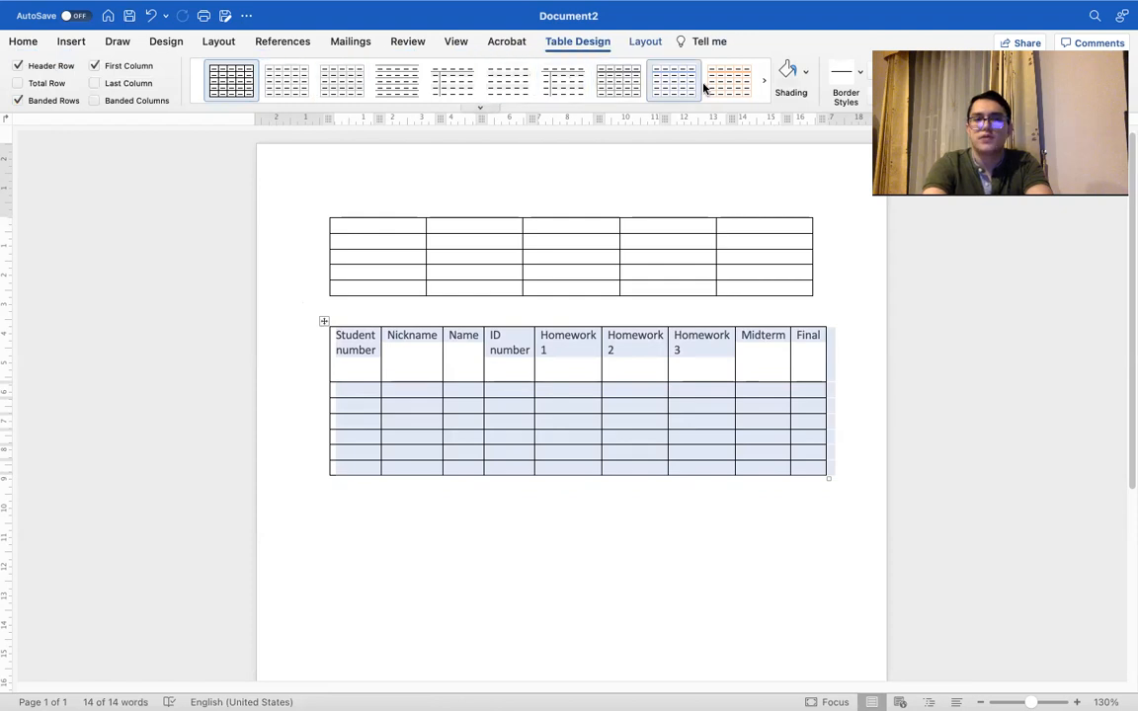
click(762, 87)
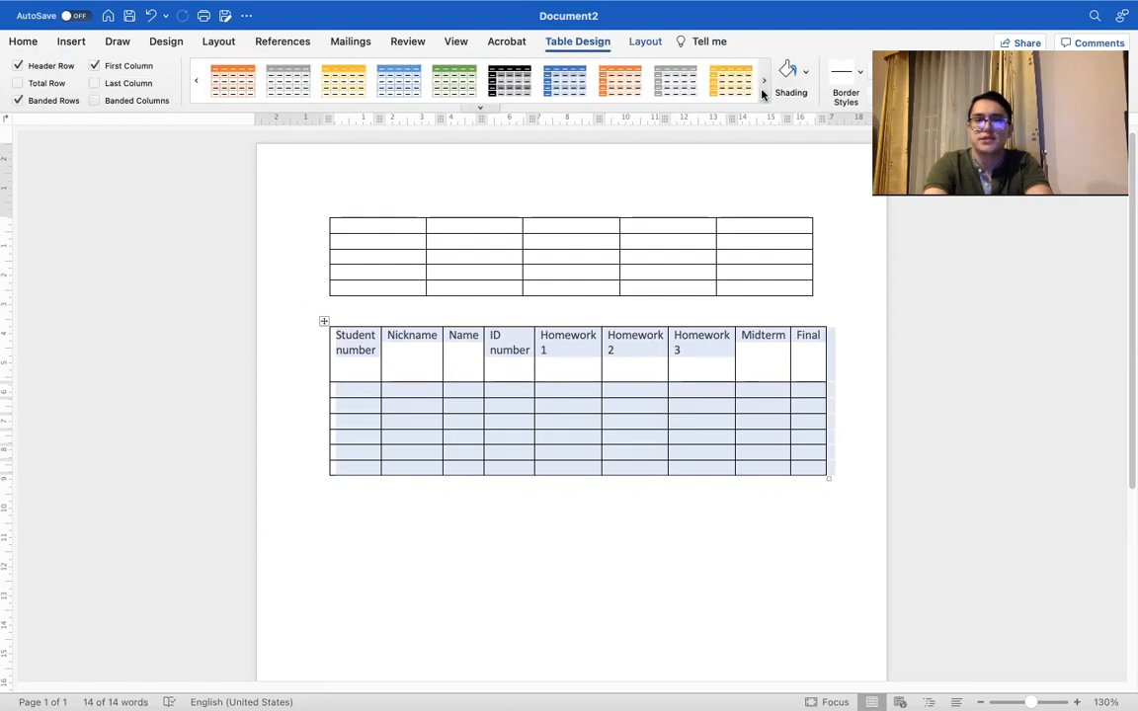
click(351, 86)
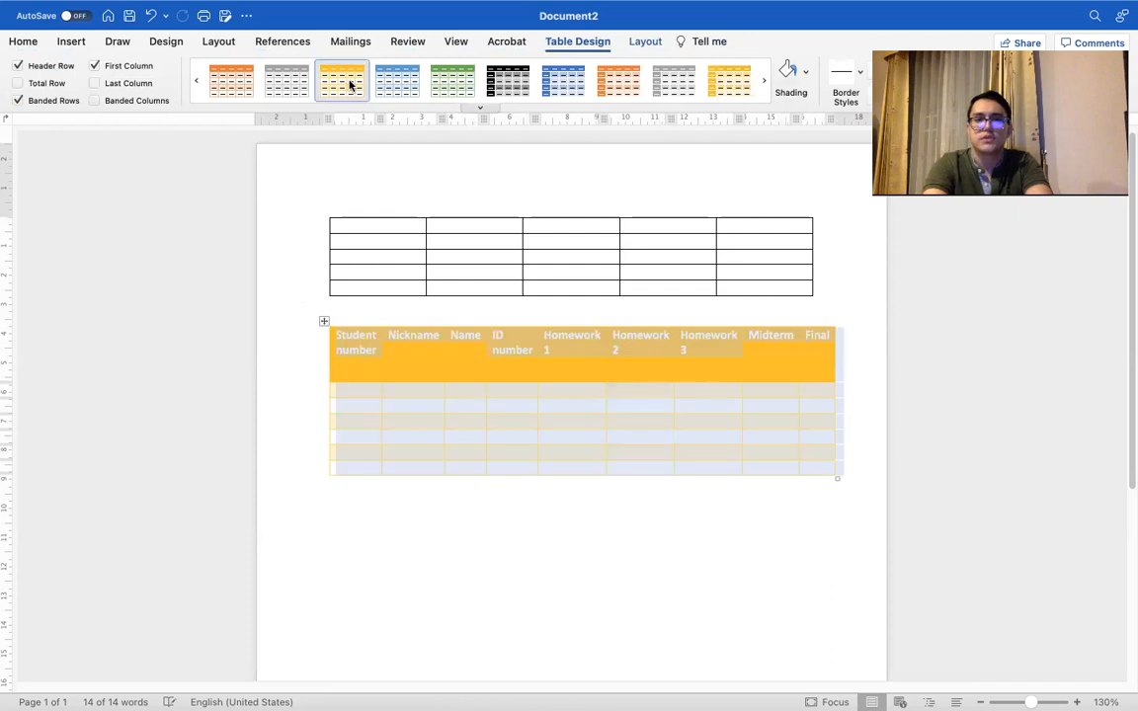
click(247, 77)
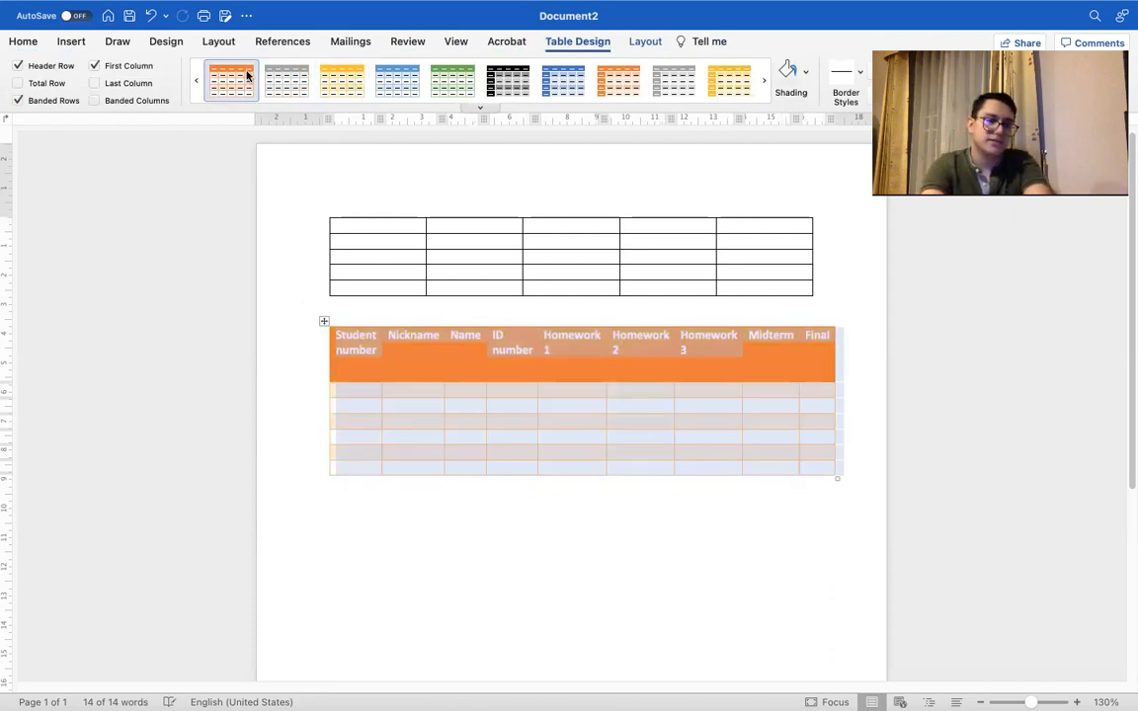
click(296, 83)
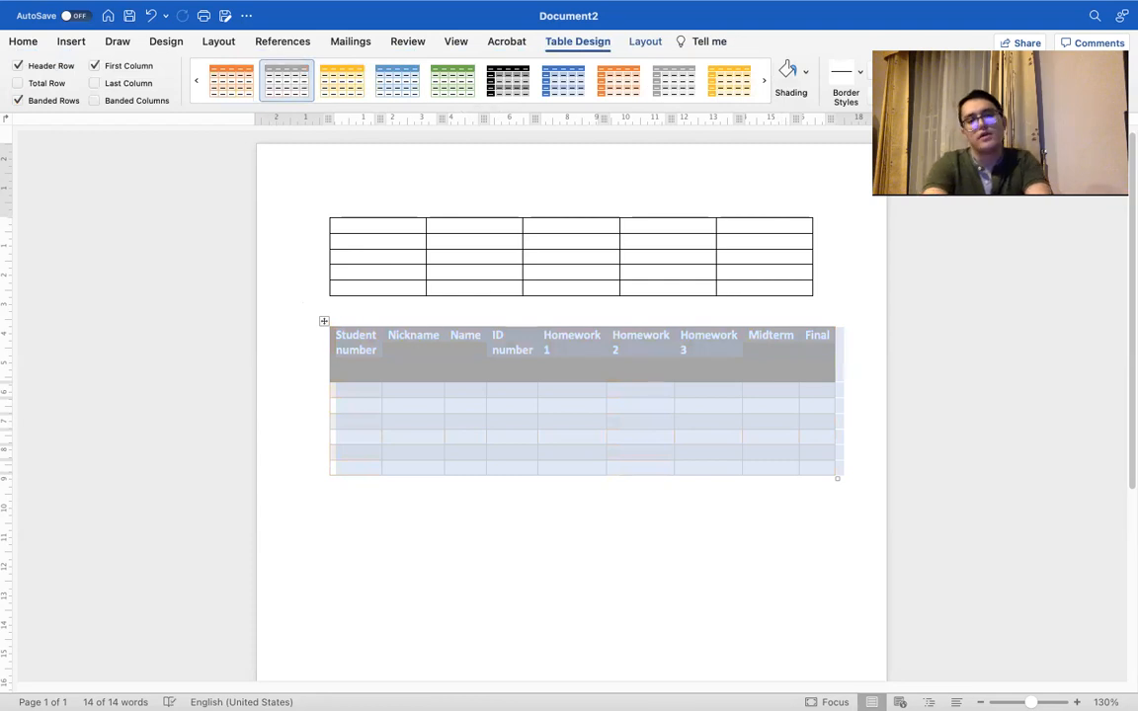
click(629, 581)
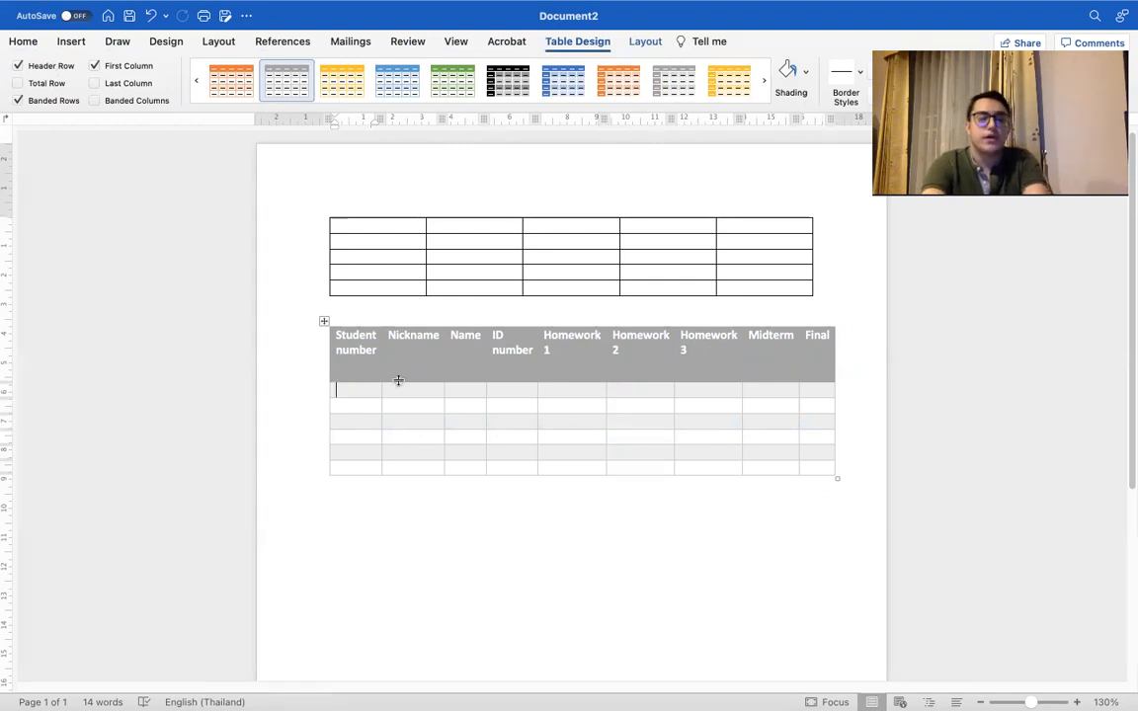
Step: Insert a column to the left of the "Student number" column and give it the header "No."
click(60, 42)
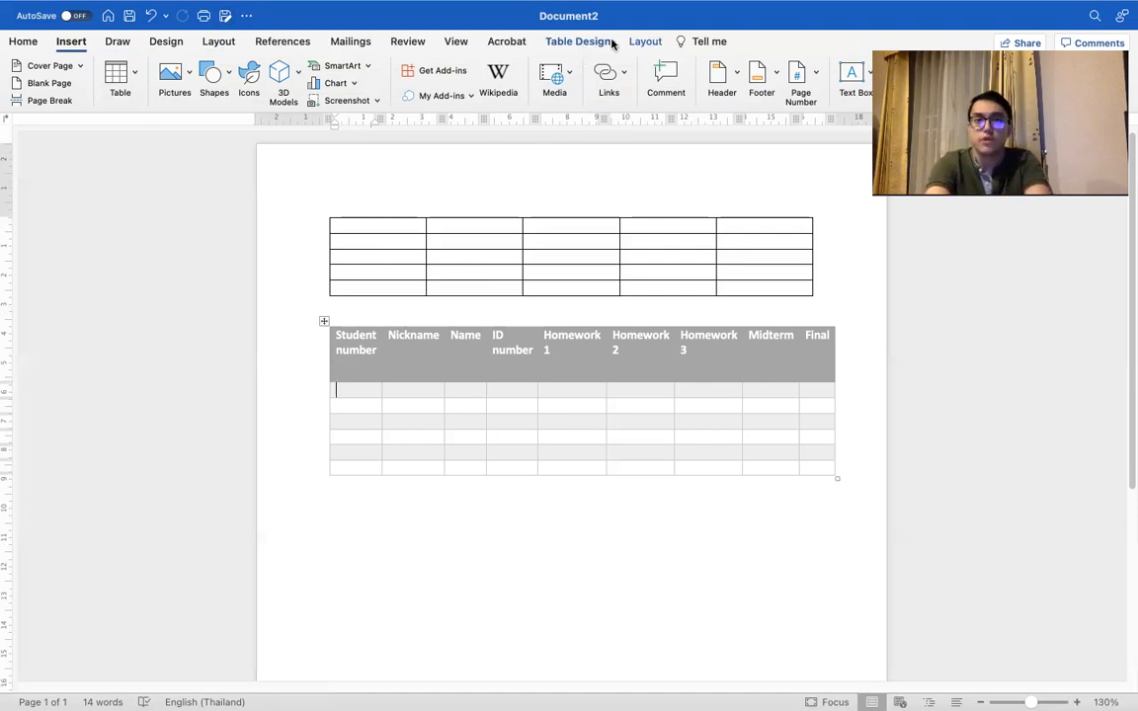
click(647, 43)
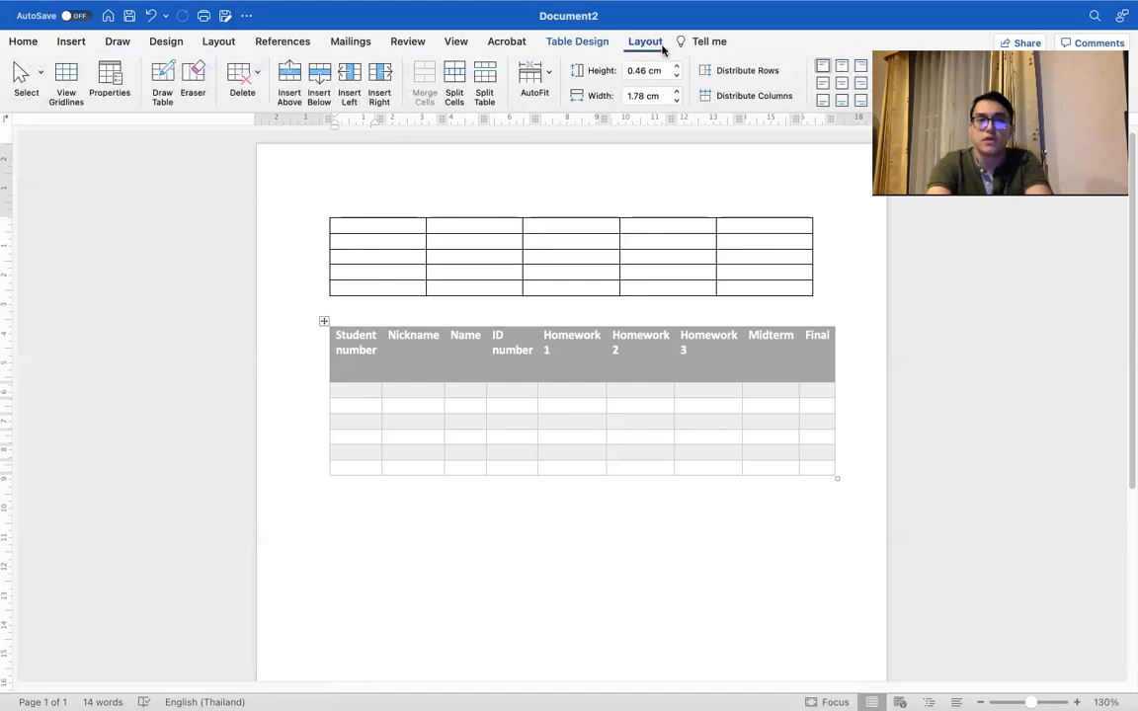
click(349, 81)
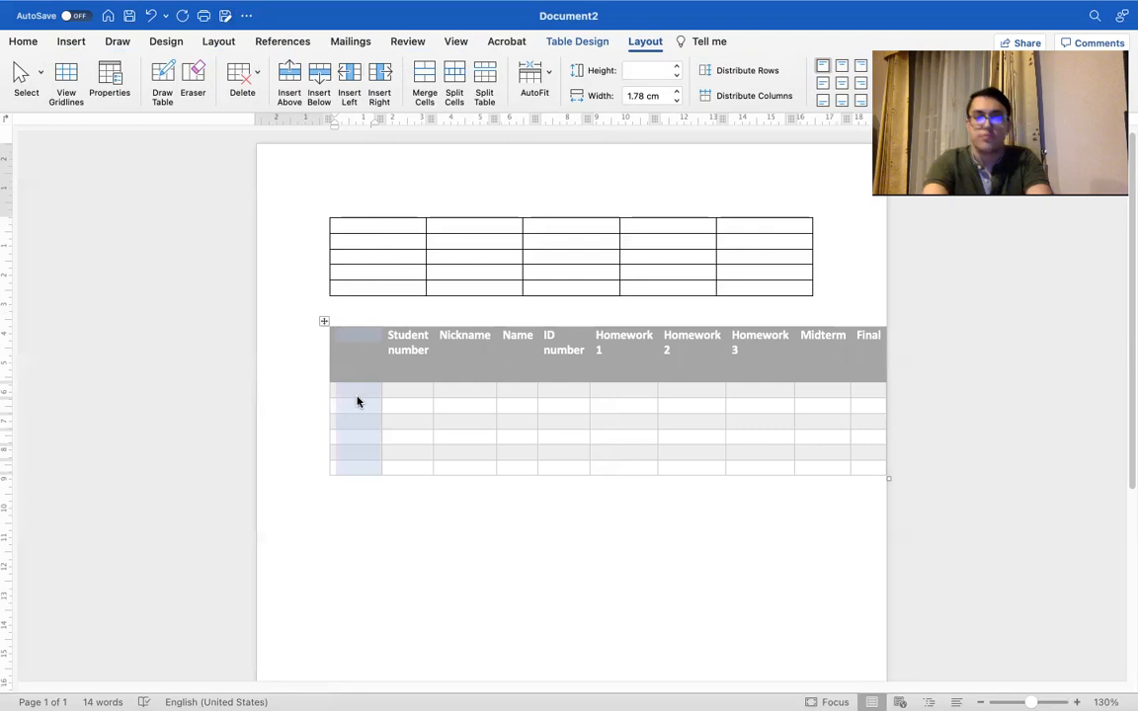
click(351, 386)
click(371, 341)
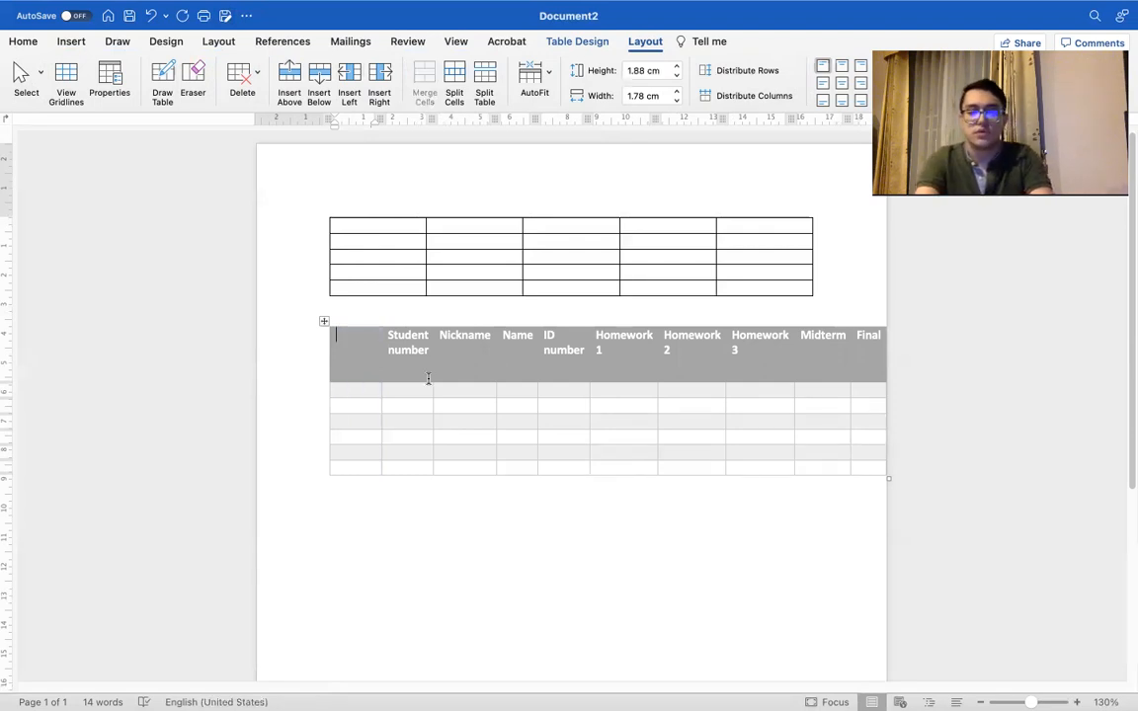
text(No)
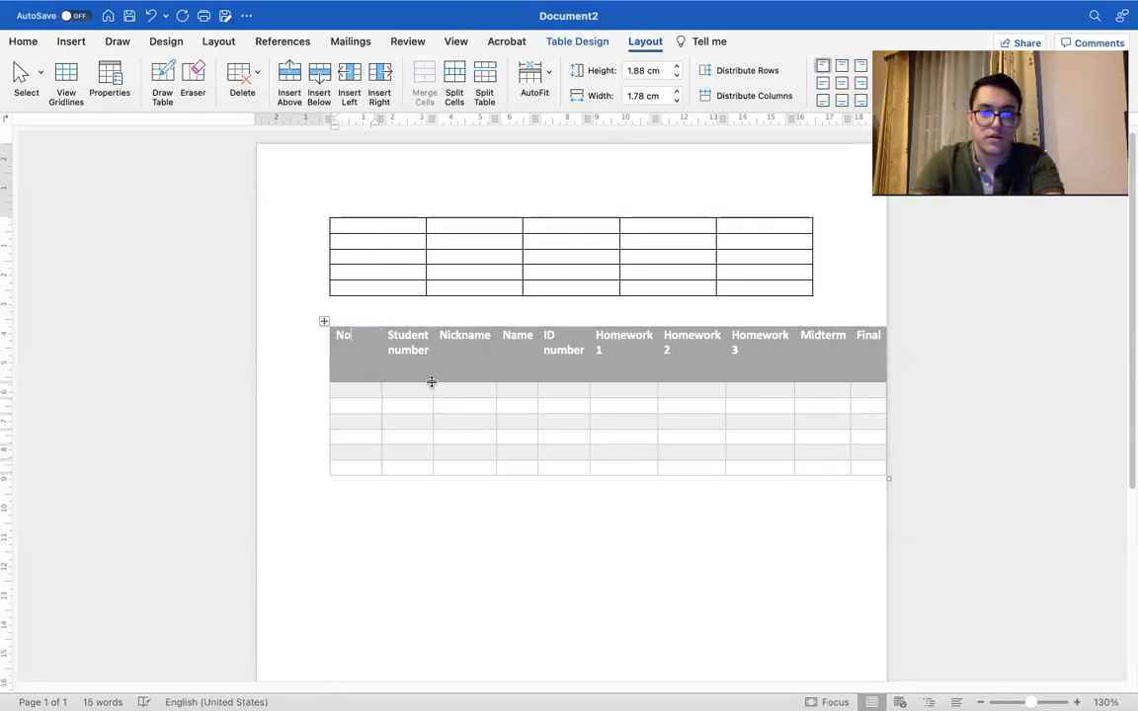
text(.)
Step: Number the six rows below the header from 1 to 6 in the "No." column
click(369, 390)
text(1)
click(357, 406)
text(2)
click(351, 422)
text(3 )
text(4)
click(353, 454)
text(5)
click(356, 464)
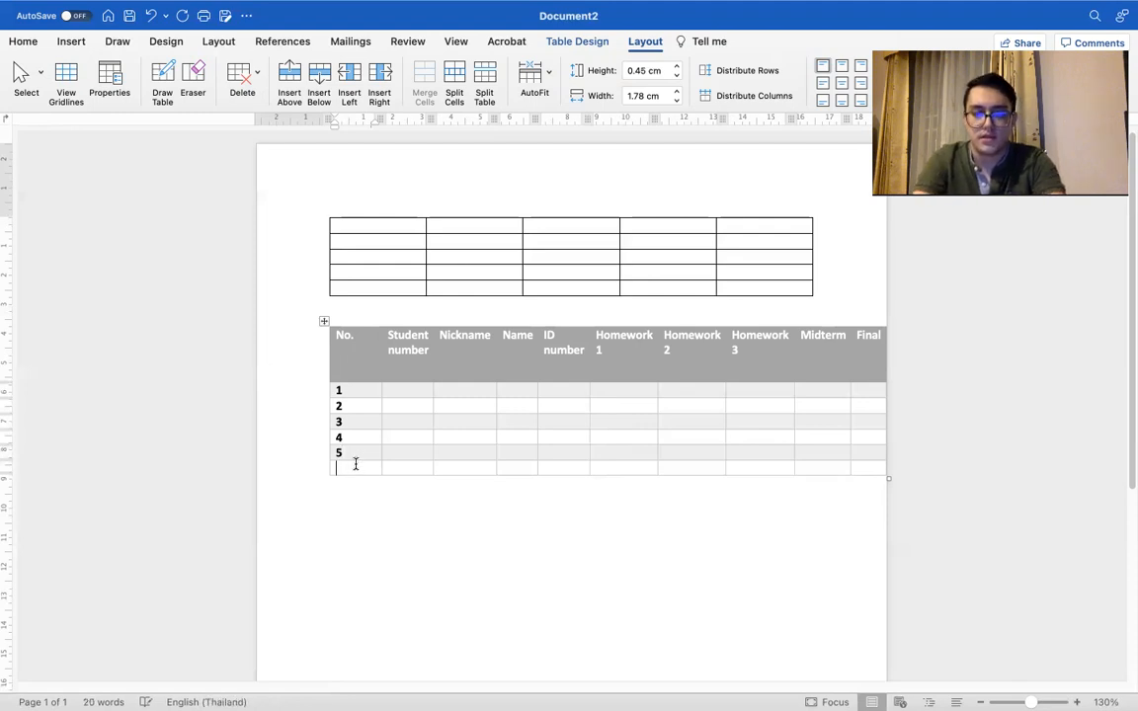
text(6)
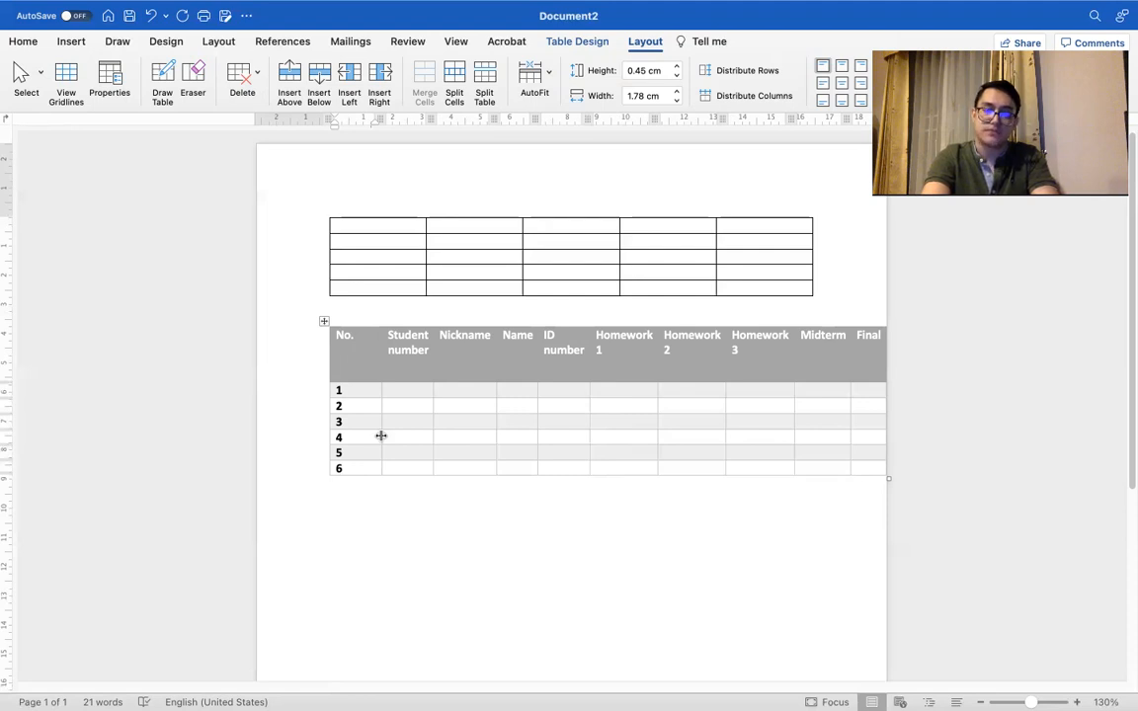
Step: Narrow the "No." column to 1 cm and shrink the whole student table so it fits within the page edge
drag(380, 436, 380, 436)
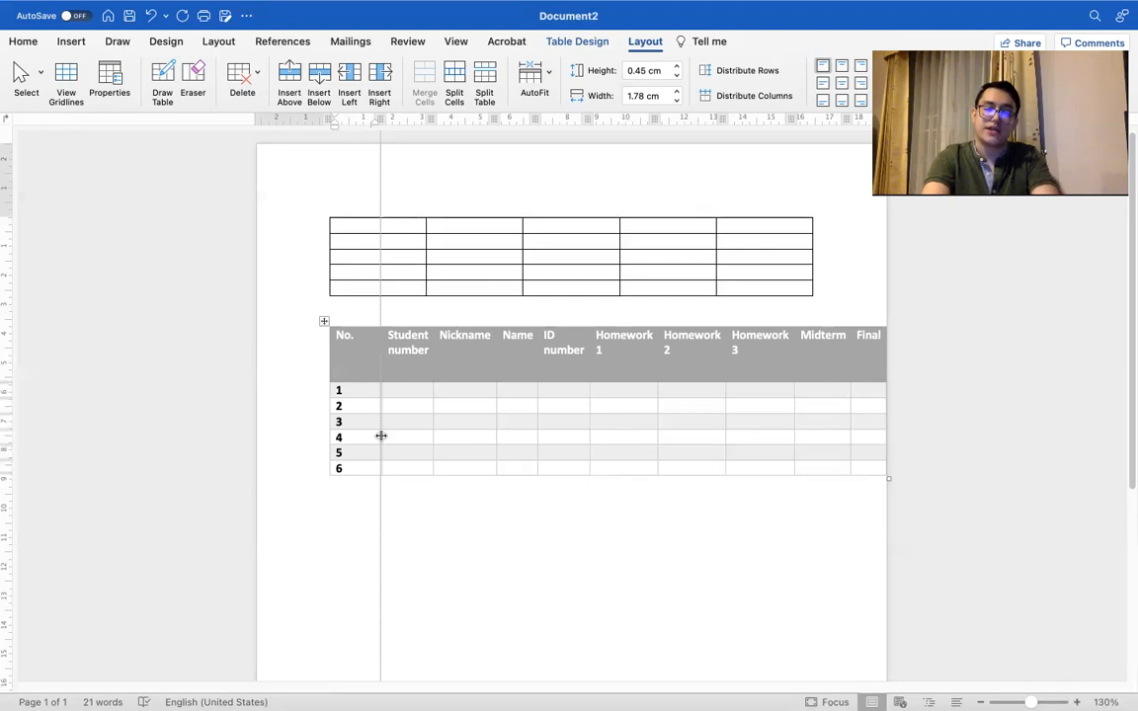
drag(380, 436, 353, 436)
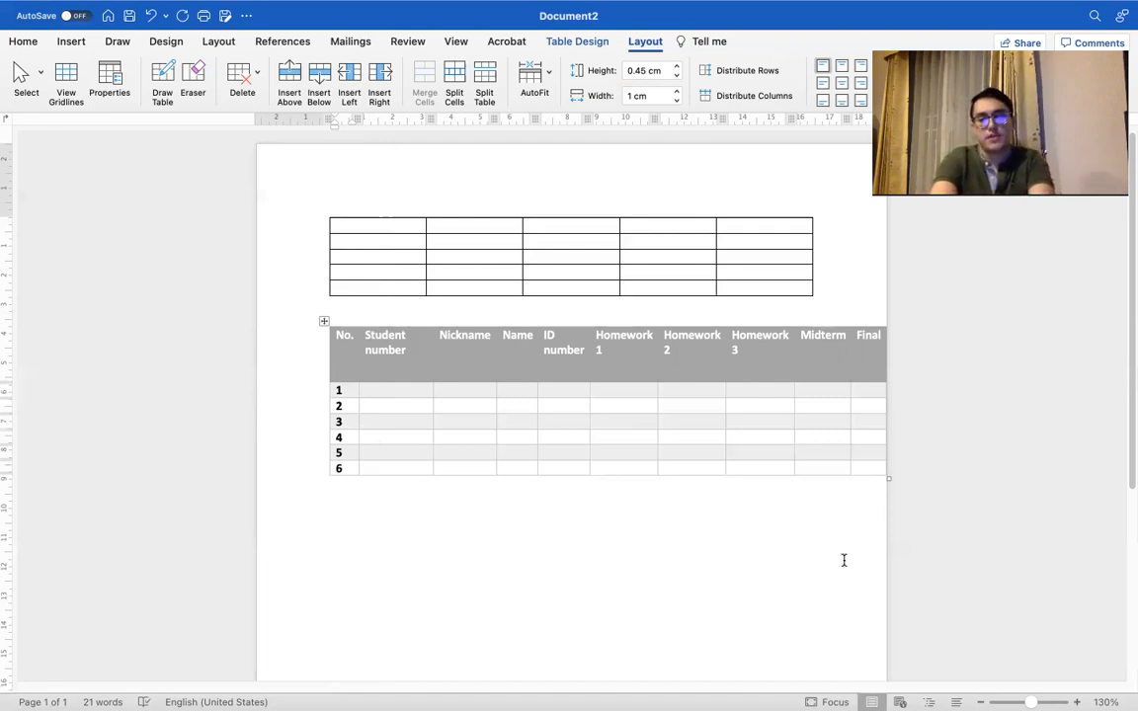
drag(886, 479, 817, 447)
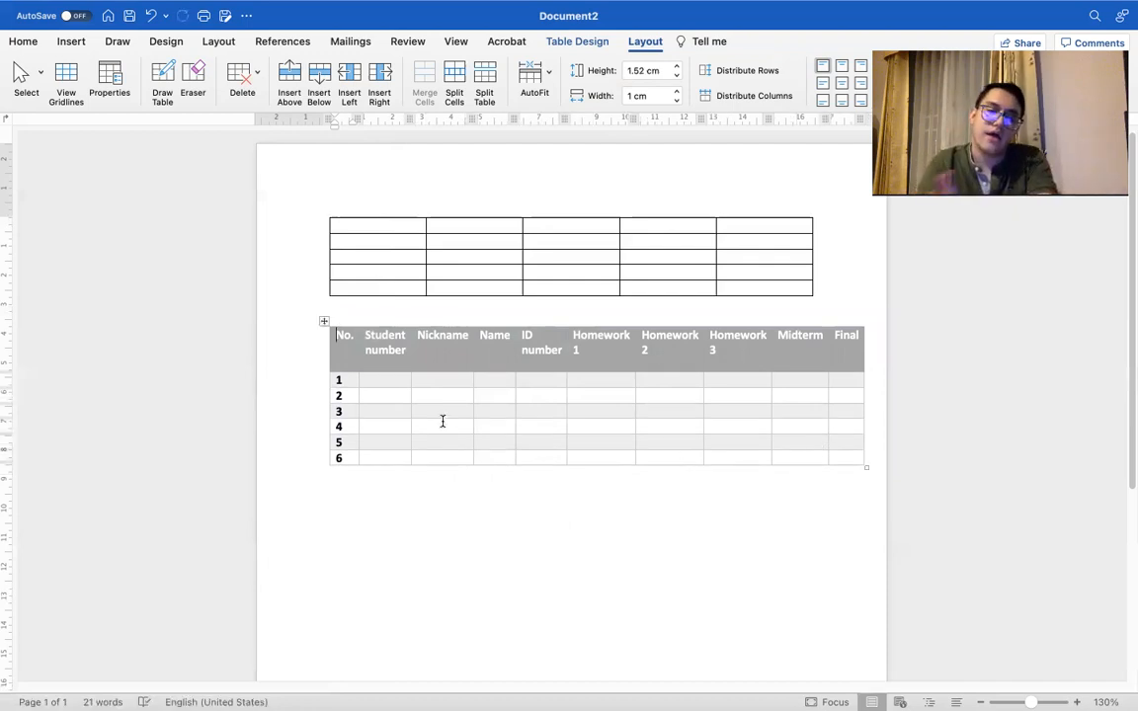
Step: Add 16 empty rows below row 6 of the student table
click(390, 456)
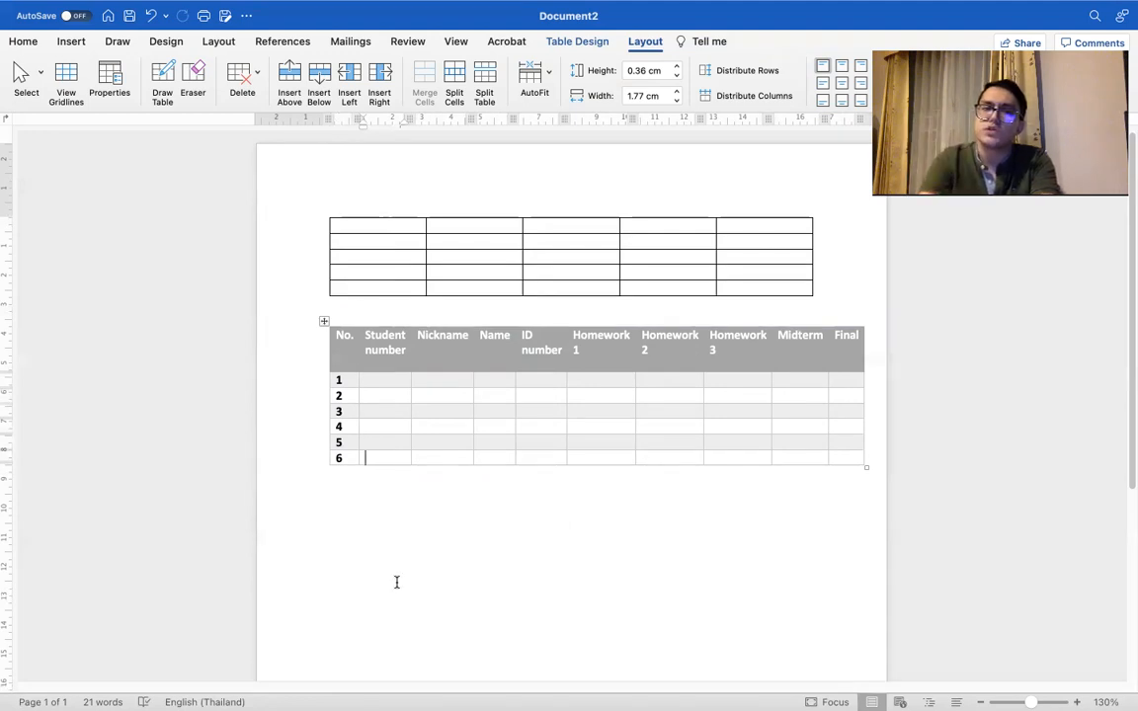
click(319, 79)
click(319, 79)
click(319, 79)
double_click(319, 79)
double_click(319, 79)
double_click(319, 79)
triple_click(319, 79)
double_click(319, 79)
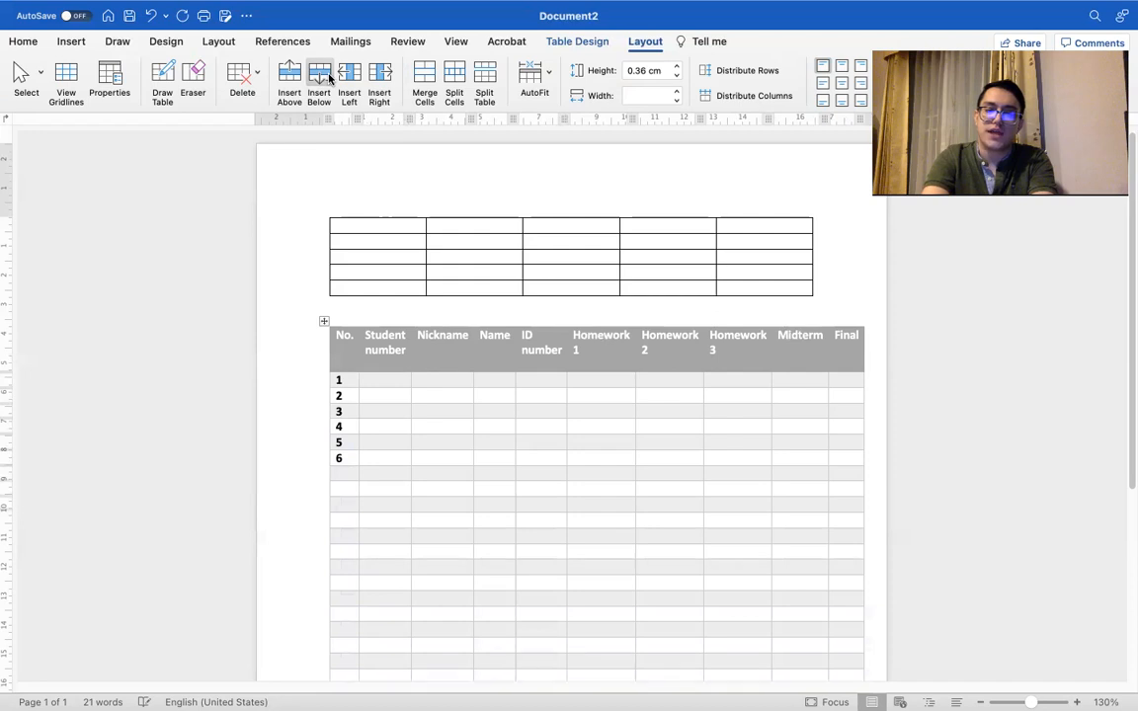
scroll(636, 481, down, 5)
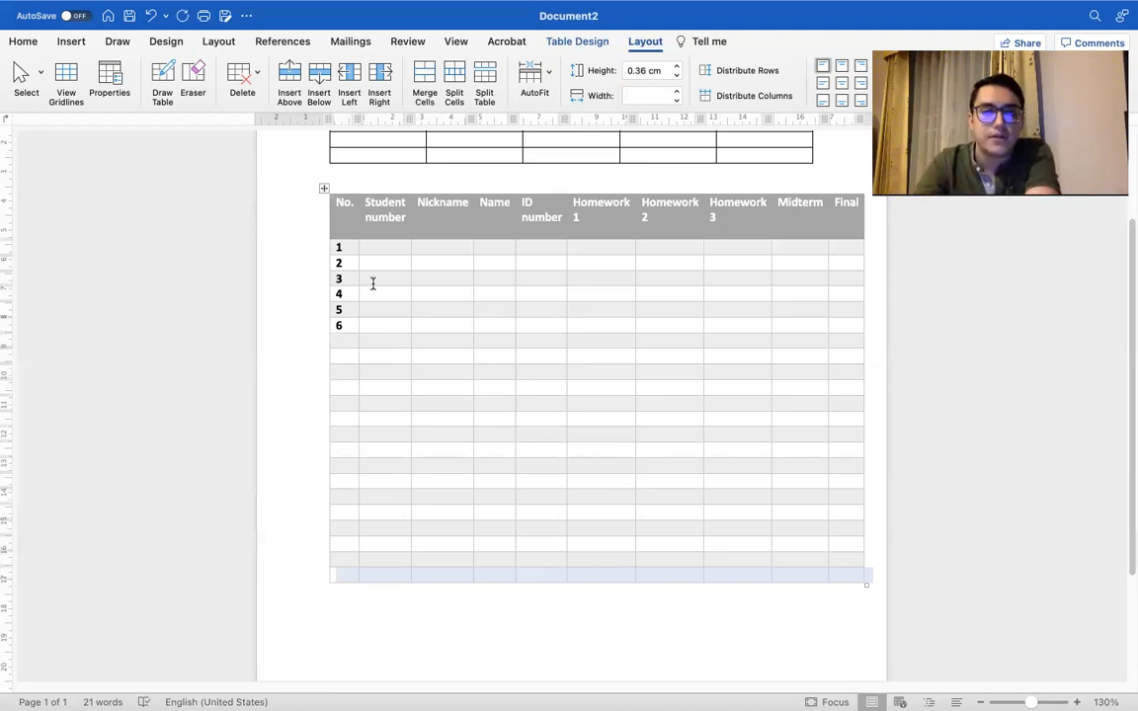
Step: Fill the "Student number" cells of rows 1 to 6 with made-up student numbers
click(376, 249)
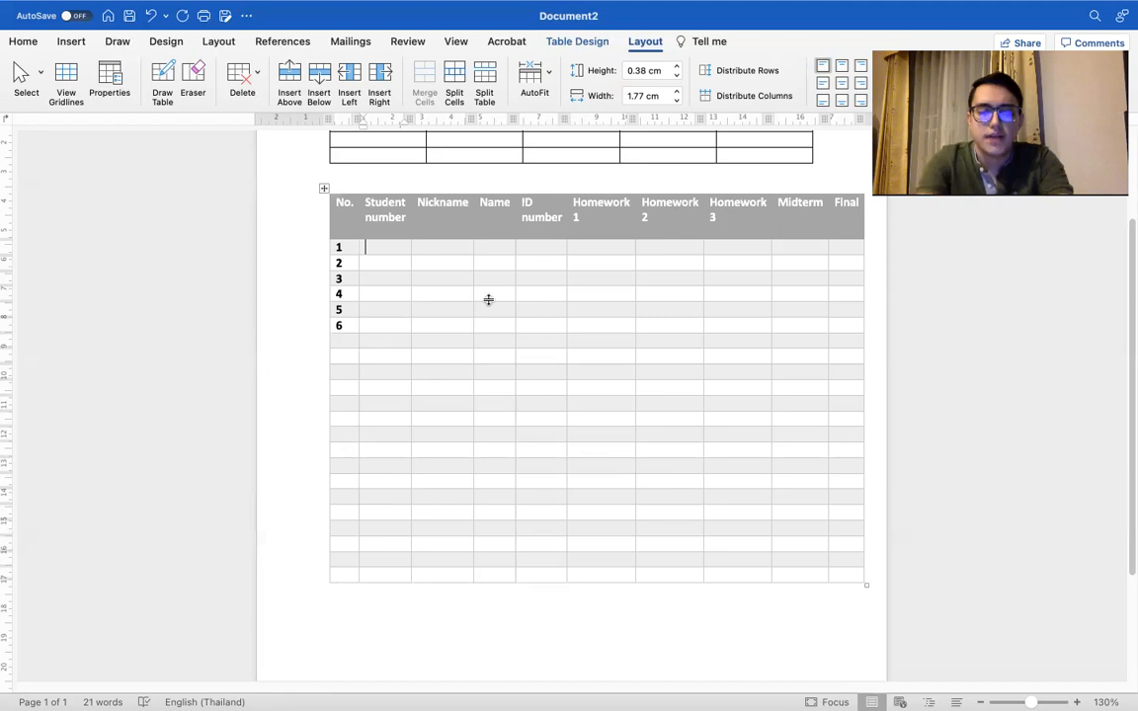
text(420042)
click(401, 263)
text(503020)
click(381, 278)
text(400)
click(370, 295)
text(503020)
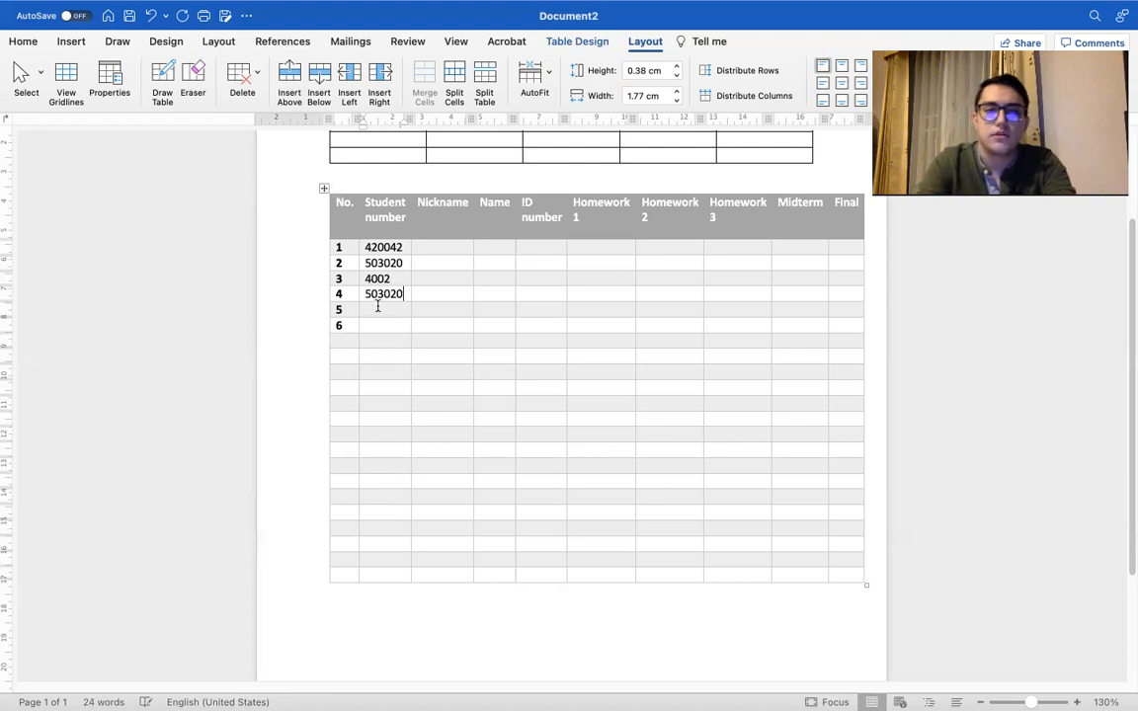
text(50304)
click(404, 329)
text(40202)
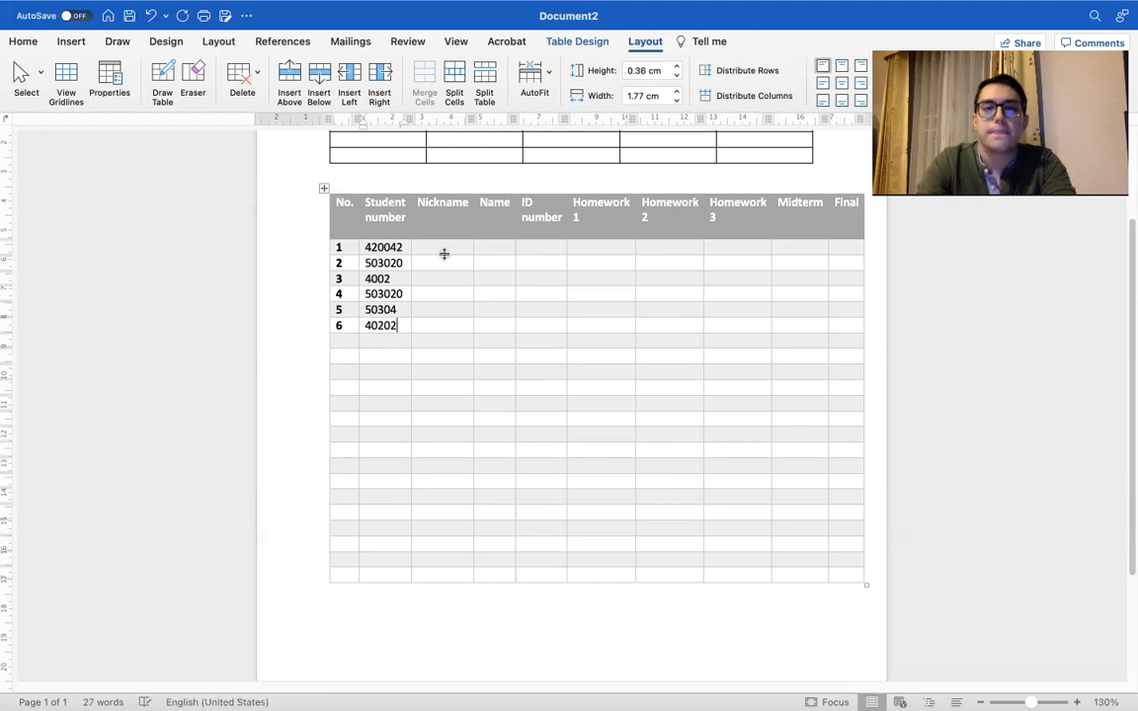
text(kfdl)
Step: Fill the "Nickname" cells of rows 1 to 6 with the placeholder text kfdl, gkkgn, fk, gjfd, kgkf and kkgdm
click(460, 258)
text(gkkgn)
click(448, 280)
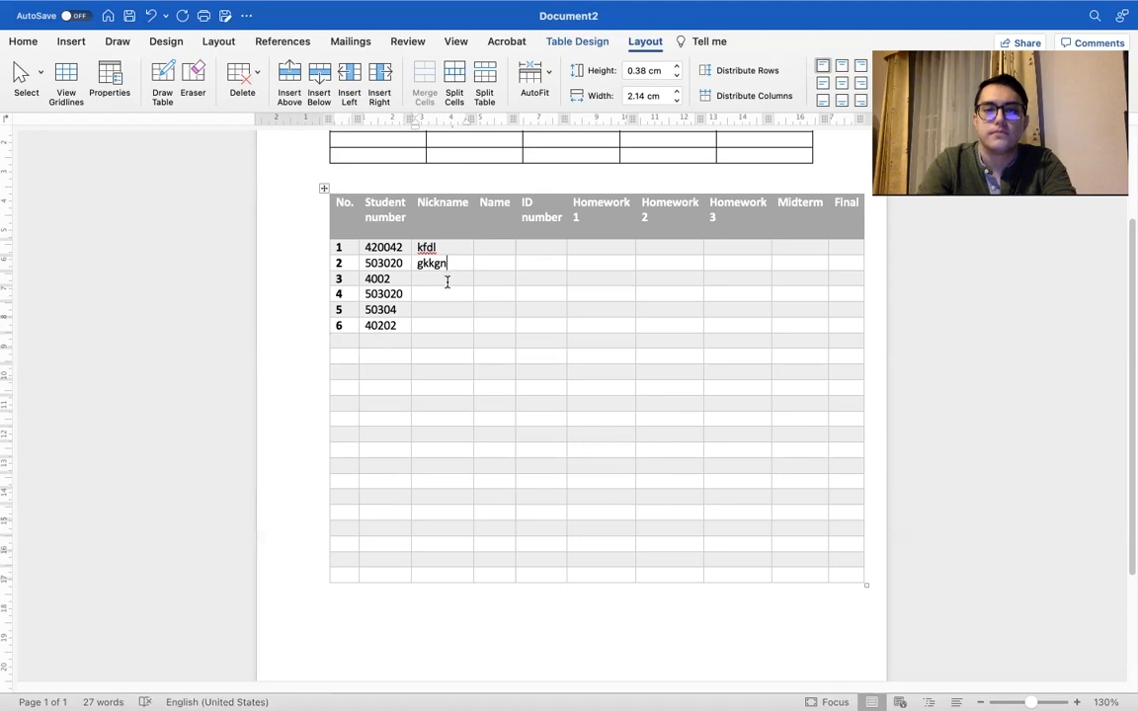
text(fk)
click(450, 295)
text(gjfd)
click(440, 309)
text(kgkf)
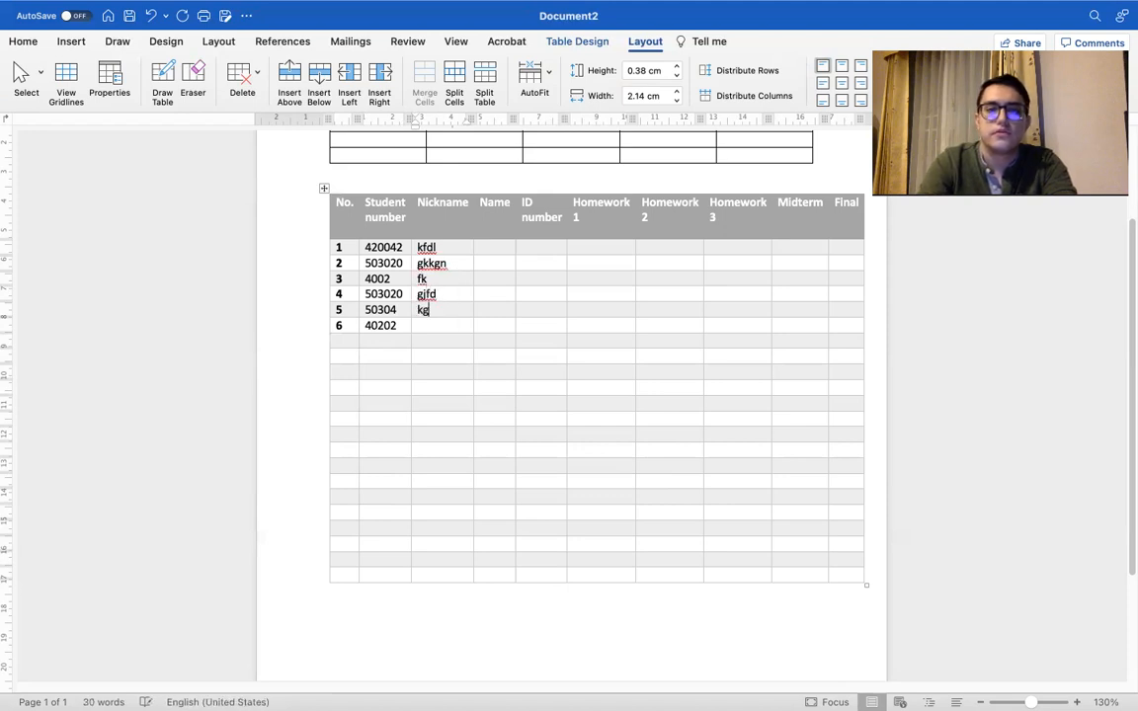
click(437, 324)
text(kkgd)
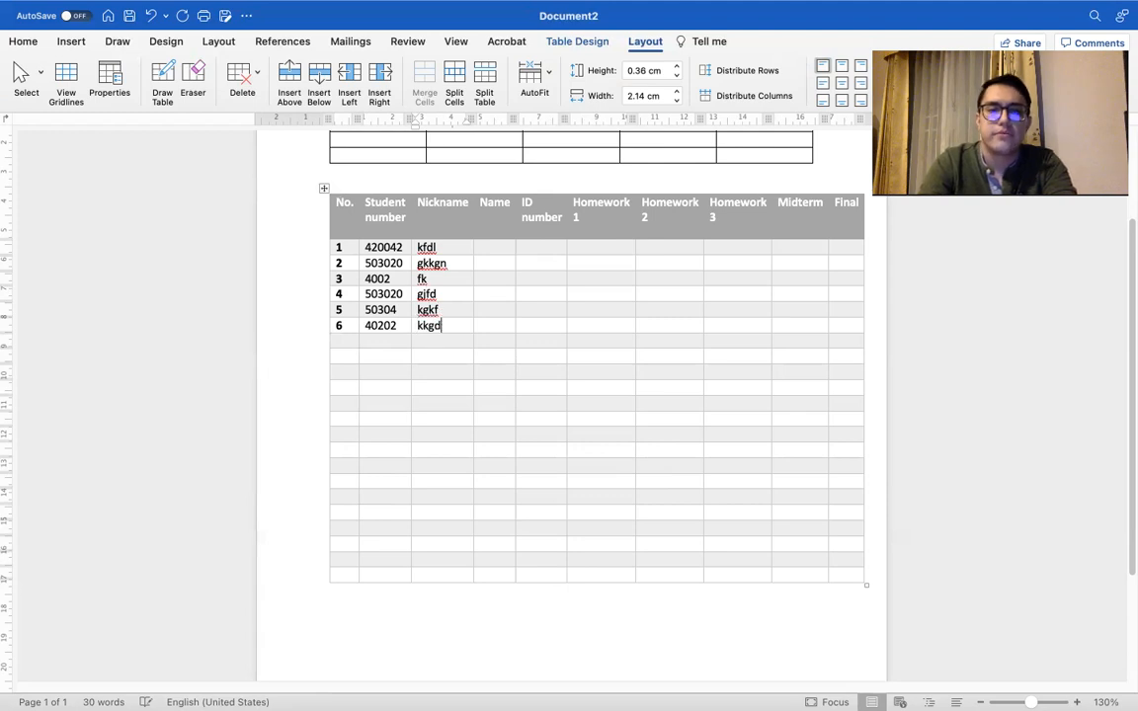
Step: Fill the "Name" cells of rows 1 to 6 with the placeholder text fg, ff, vf, vv, xx and sss
click(494, 247)
text(fg)
click(502, 281)
text(vf)
click(498, 264)
text(ff)
click(503, 295)
text(vv)
text(xx)
click(496, 325)
text(sss)
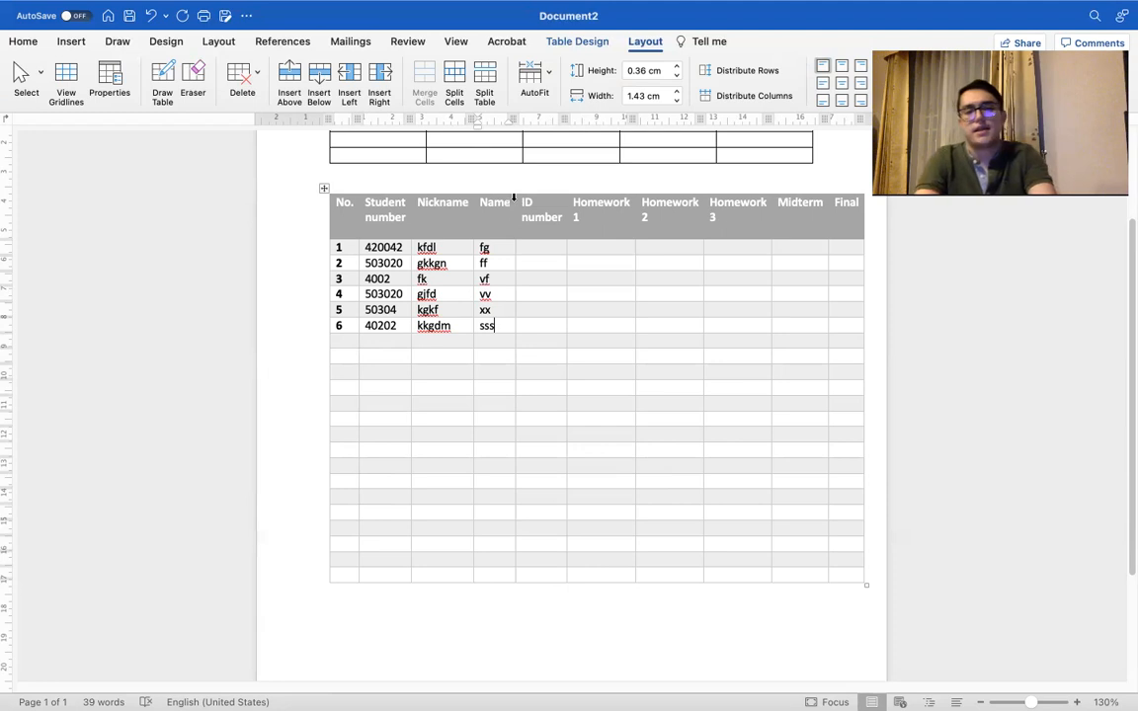
Step: Split row 1's Homework 1 and Homework 2 cells into 2 columns and 1 row, merging the cells before the split
scroll(531, 262, up, 1)
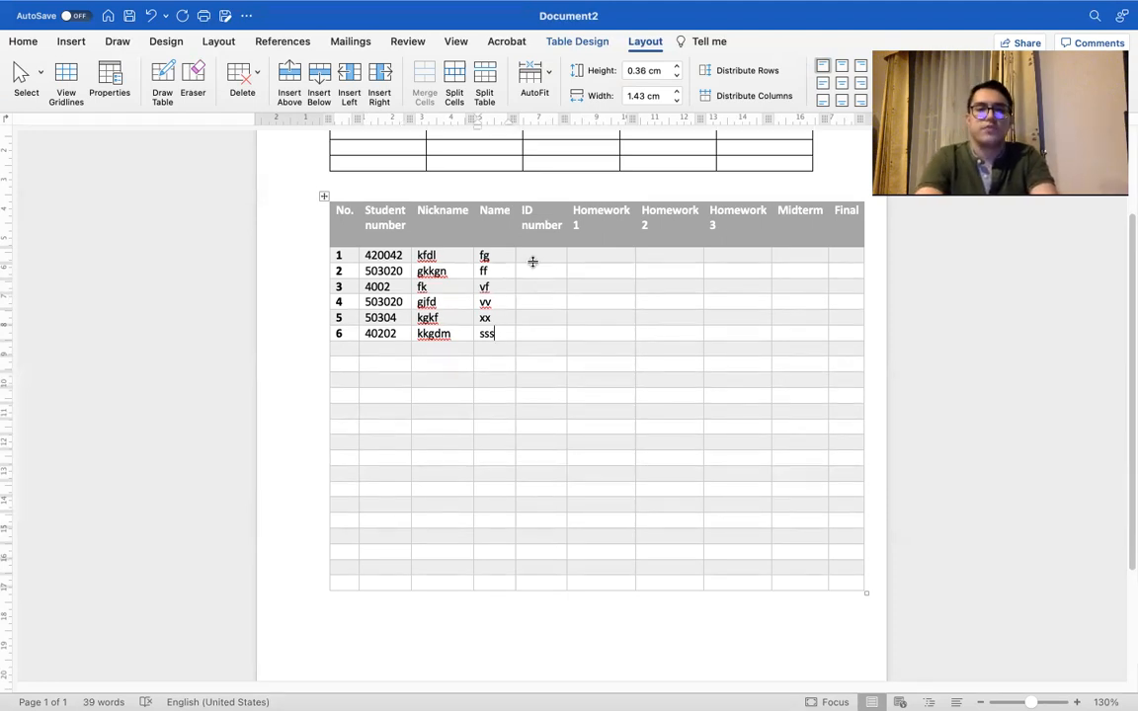
scroll(532, 262, up, 1)
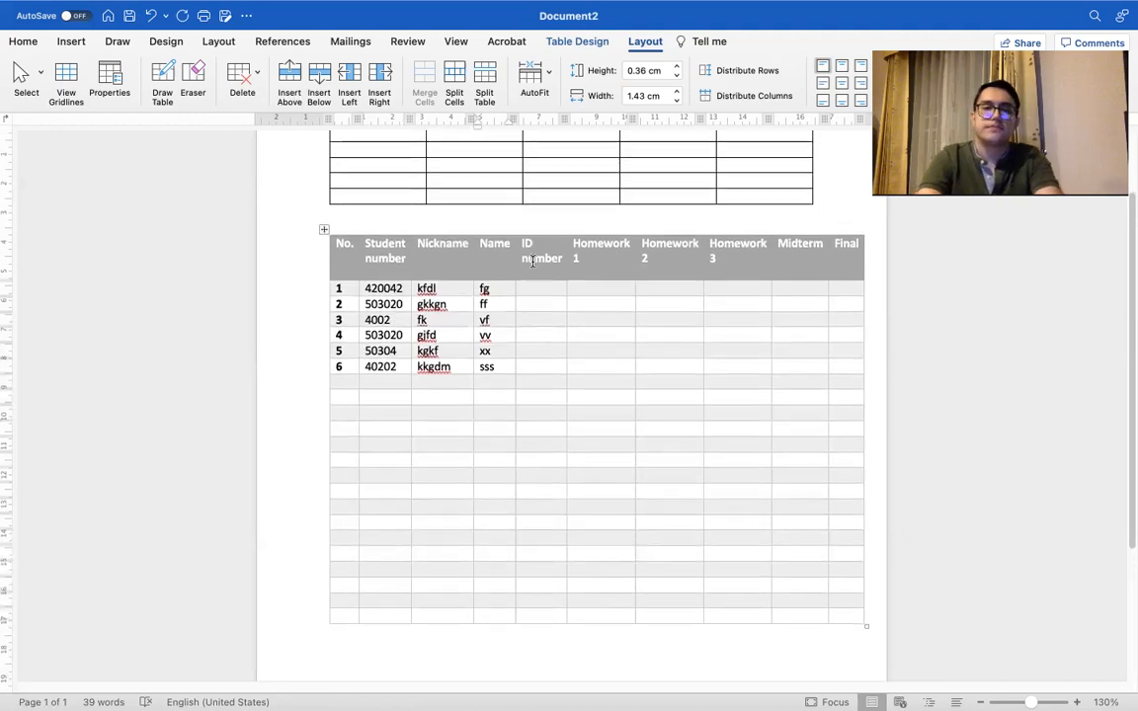
key(ctrl+Right)
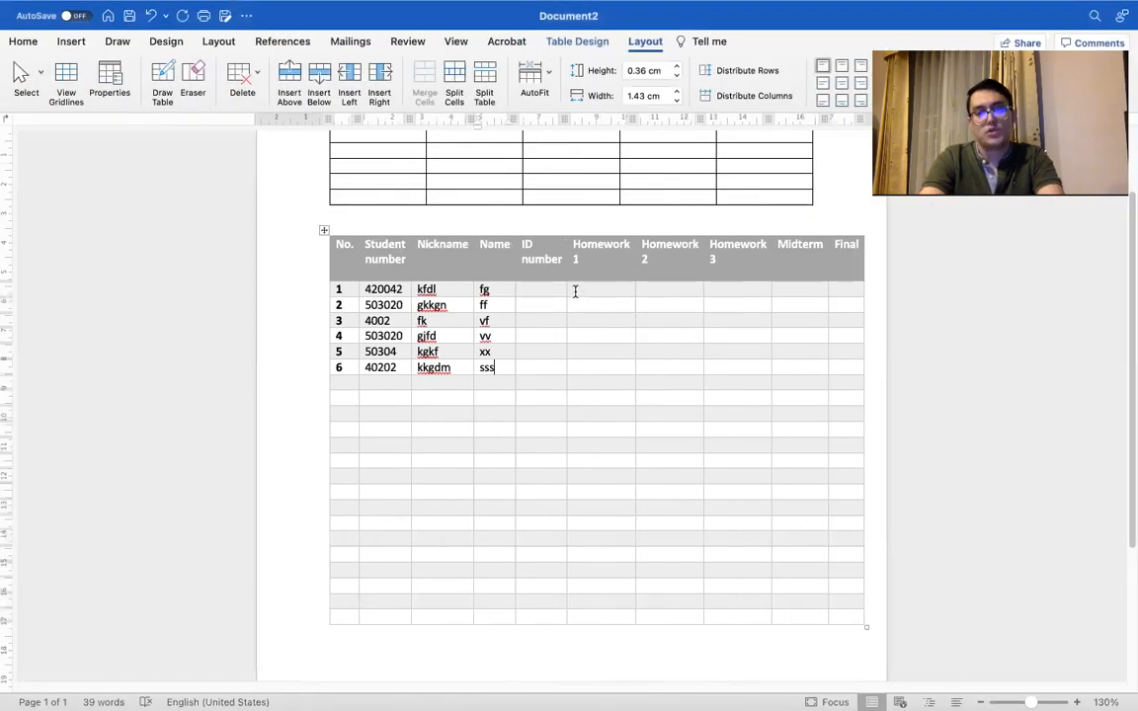
drag(573, 291, 688, 296)
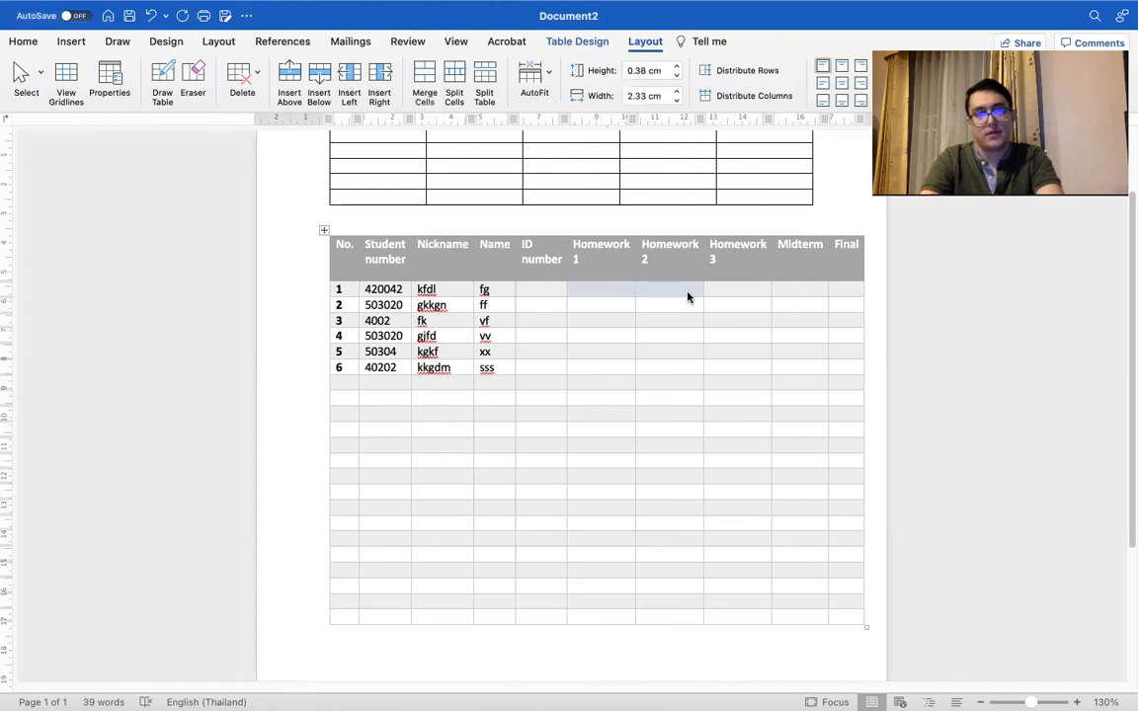
click(460, 77)
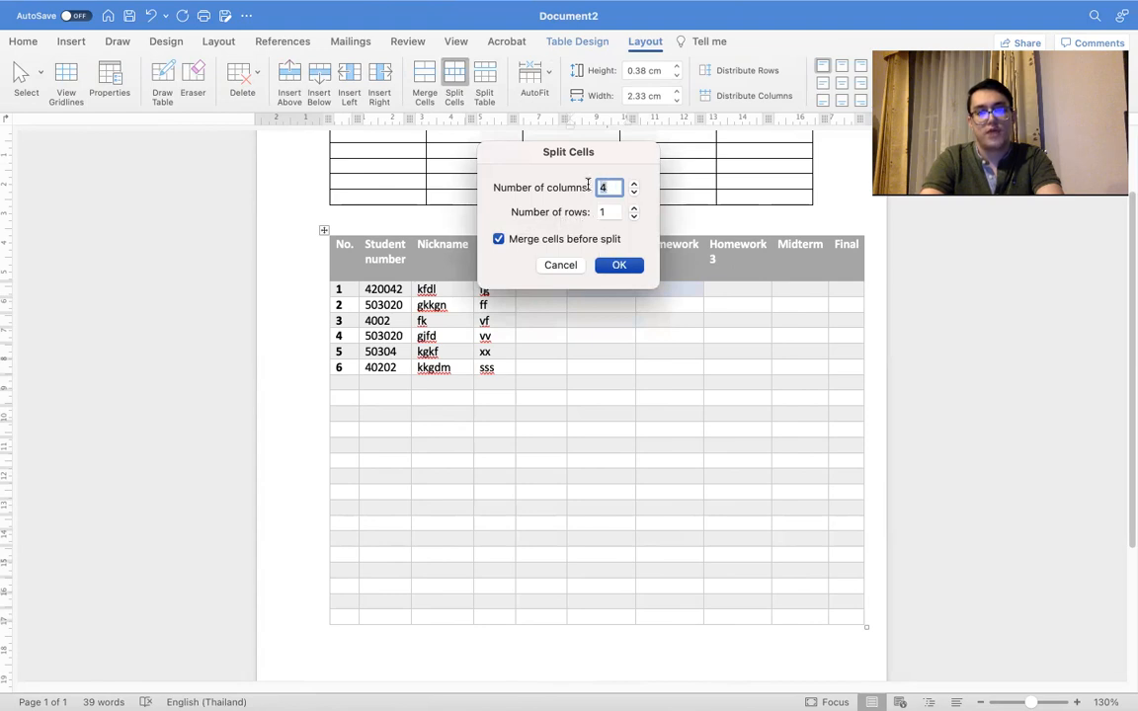
text(w)
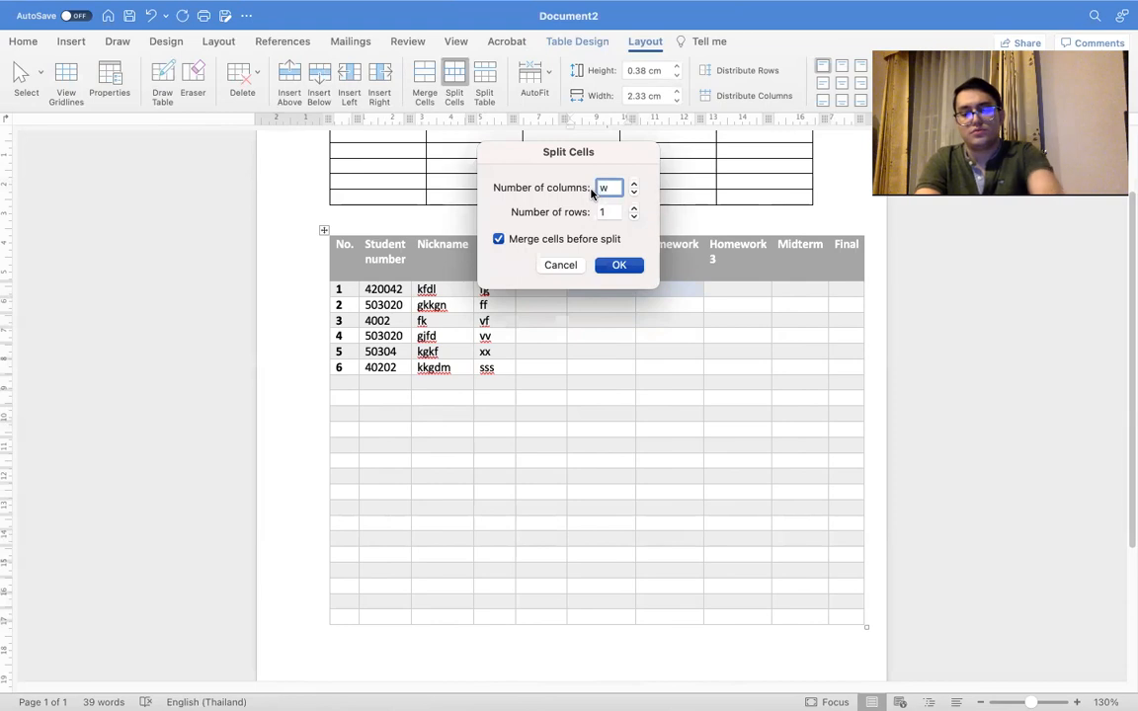
key(BackSpace)
text(2)
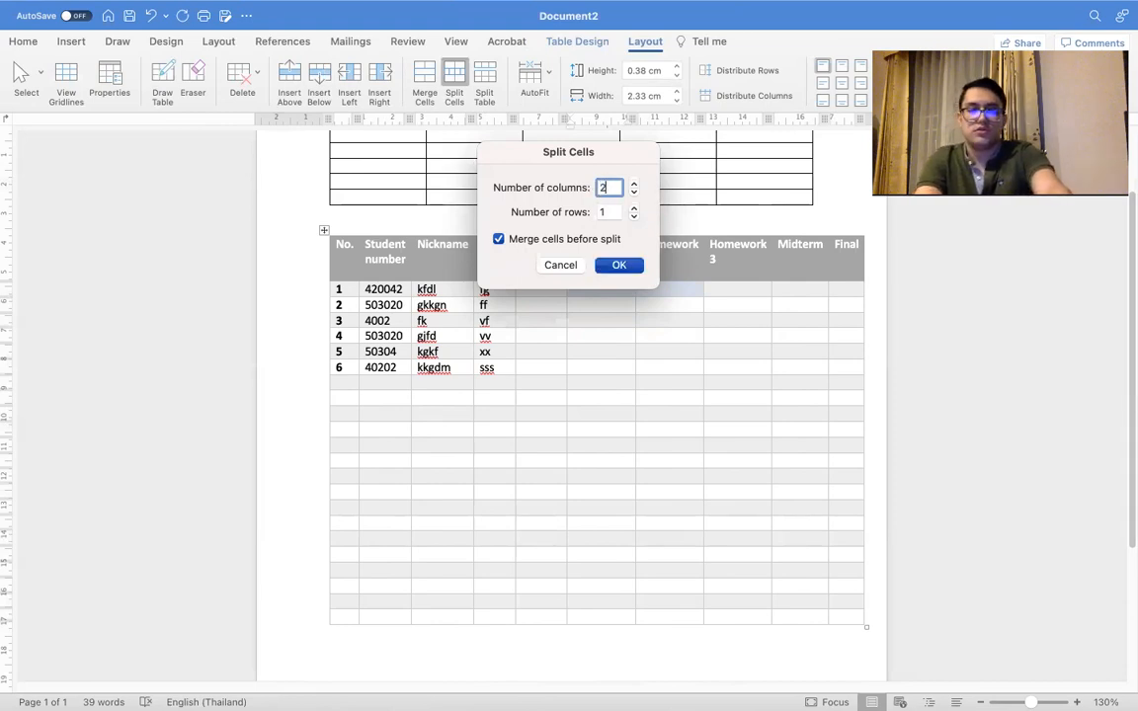
click(609, 210)
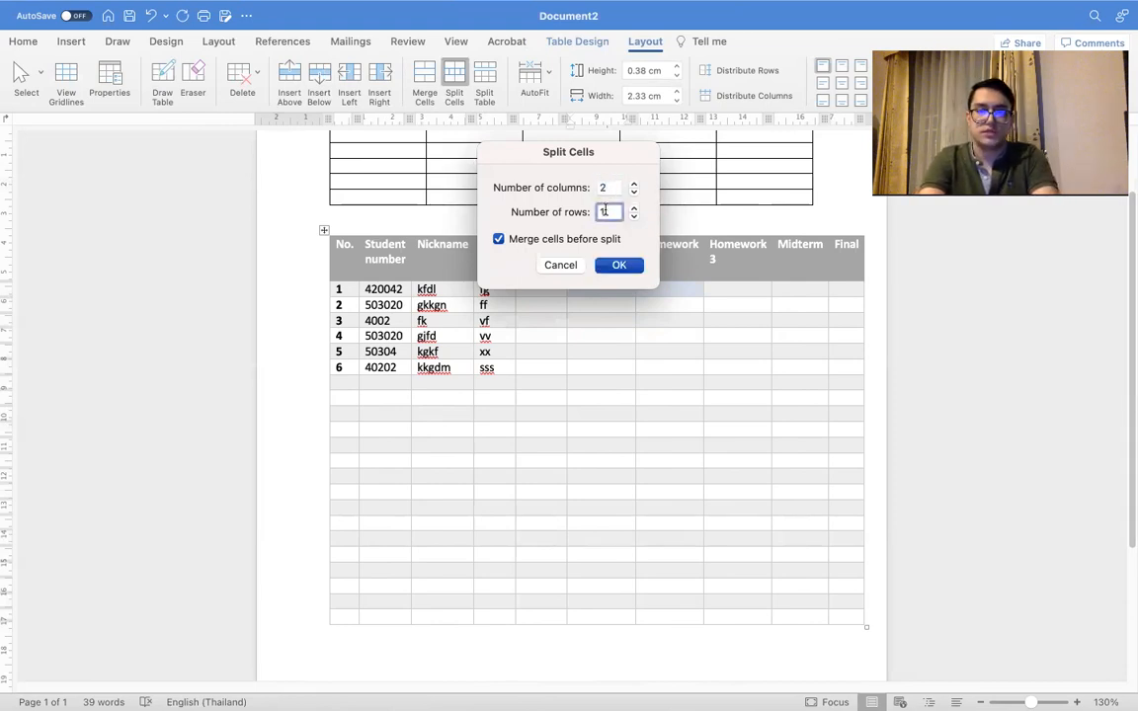
click(620, 266)
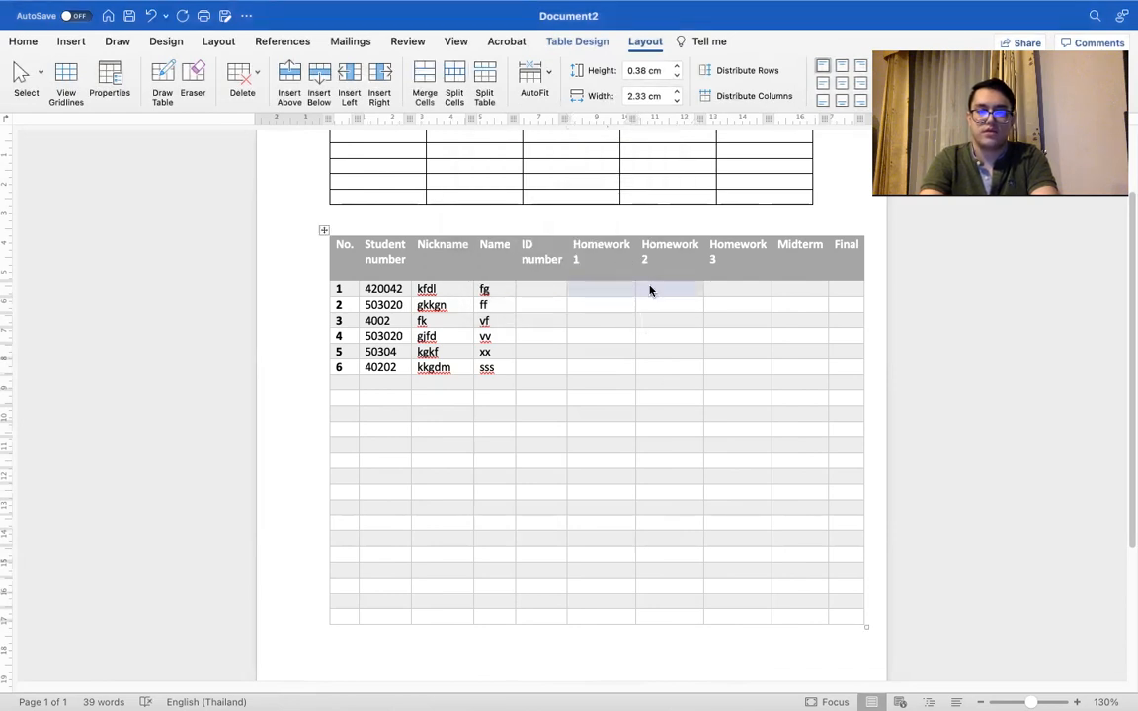
Step: Try splitting row 1's Homework 1 and Homework 2 cells into 4 columns and 1 row, and undo that split
click(453, 91)
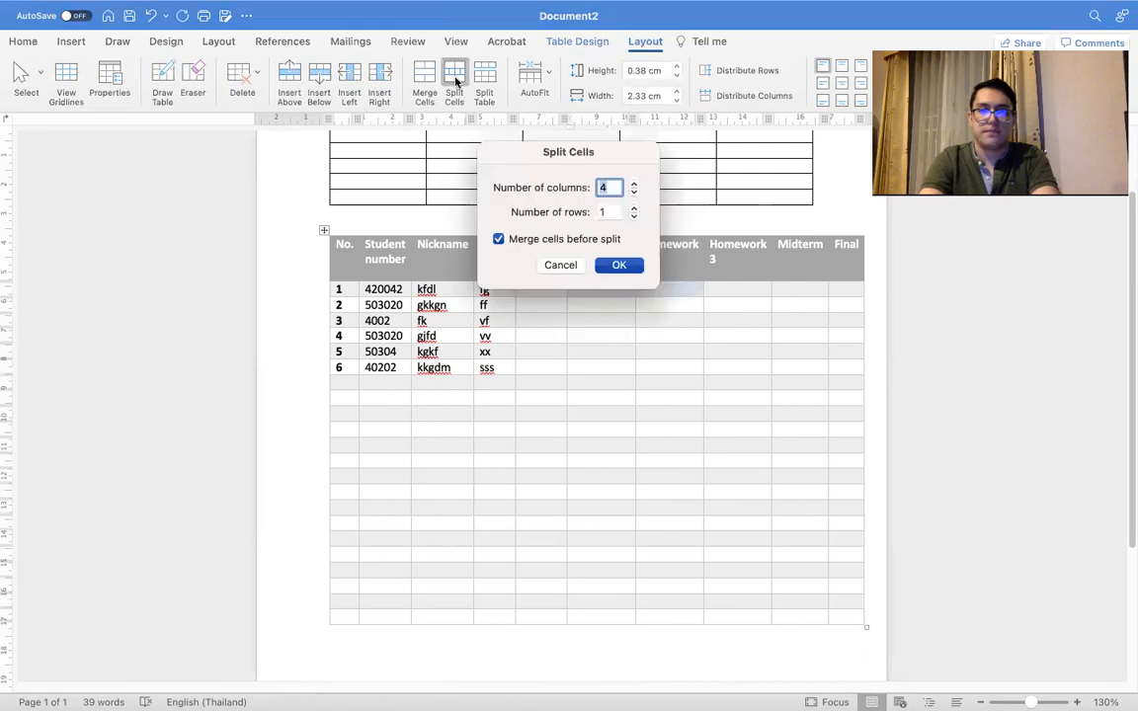
click(618, 265)
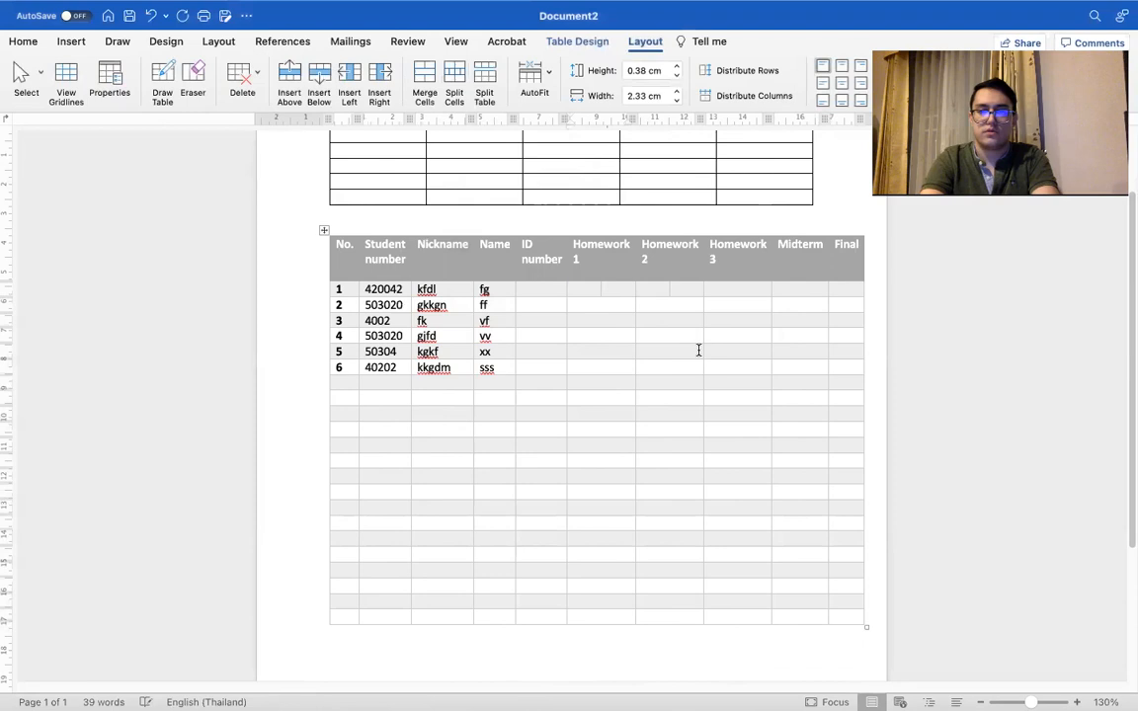
click(600, 288)
click(659, 289)
click(683, 288)
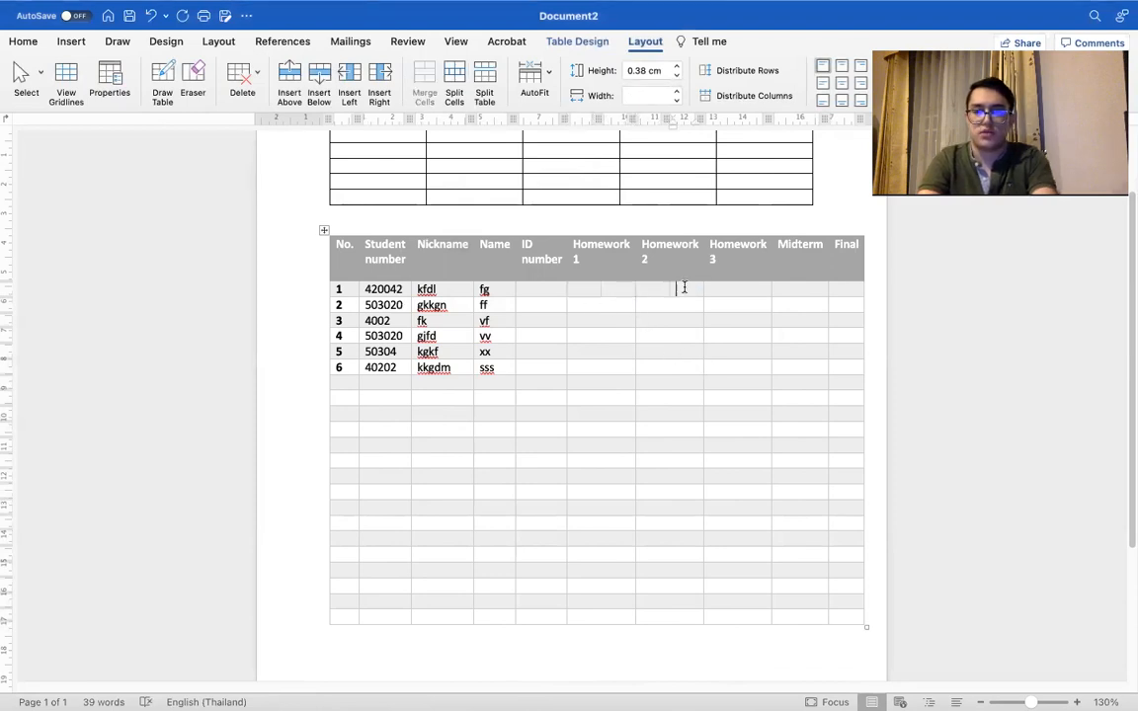
key(super+z)
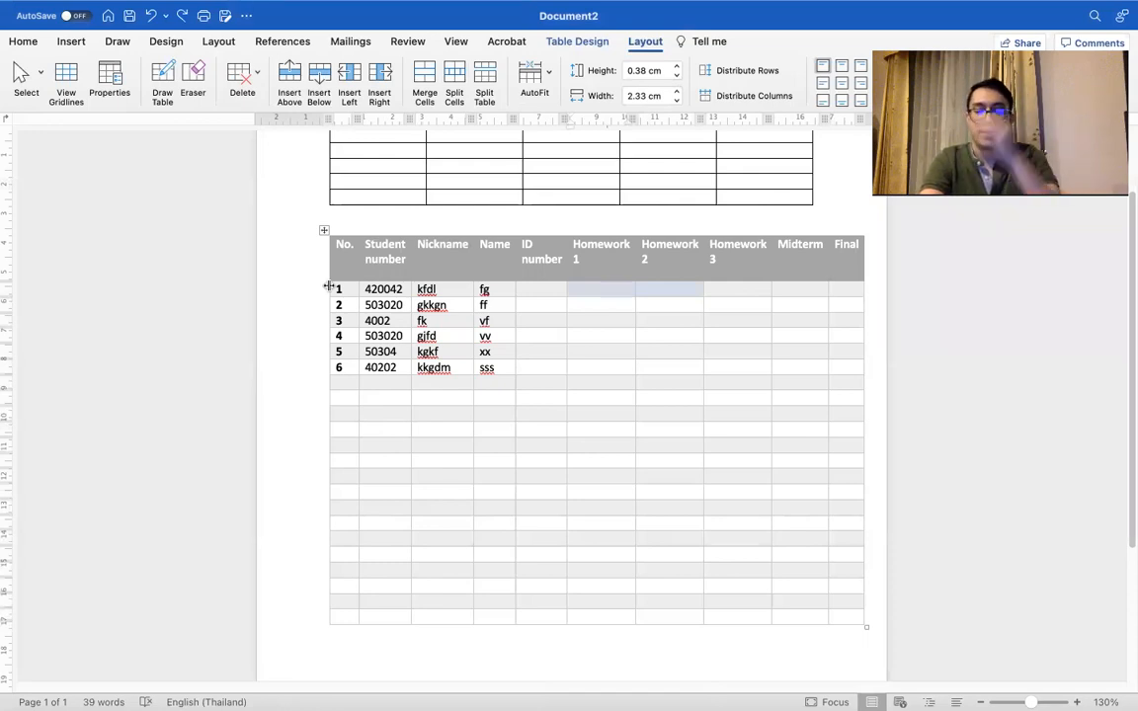
Step: Split row 1's Homework 1 and Homework 2 cells into 4 columns and 4 rows, merging the cells before the split
click(622, 332)
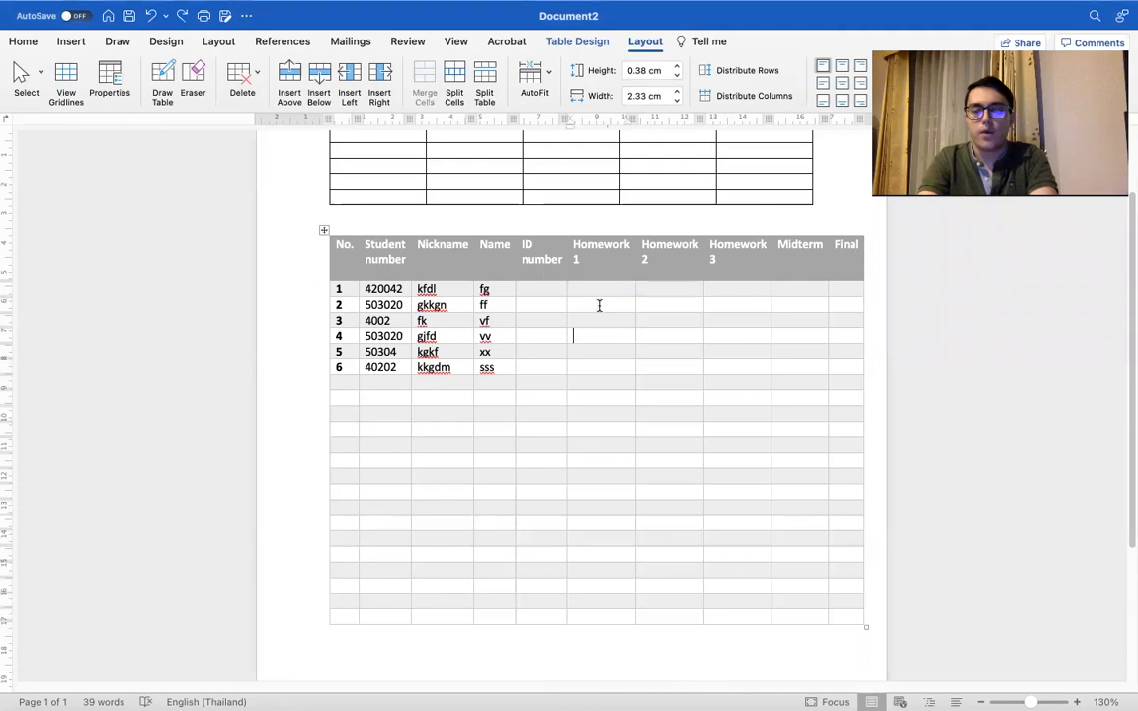
drag(593, 290, 678, 293)
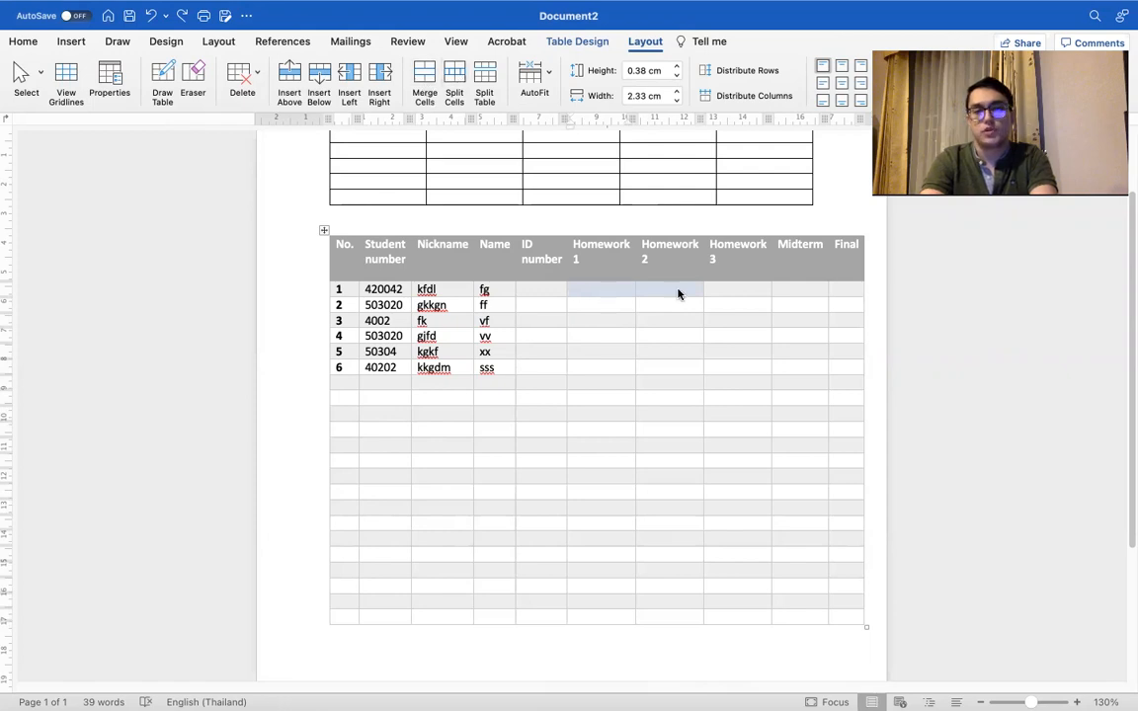
click(463, 81)
click(594, 212)
text(4)
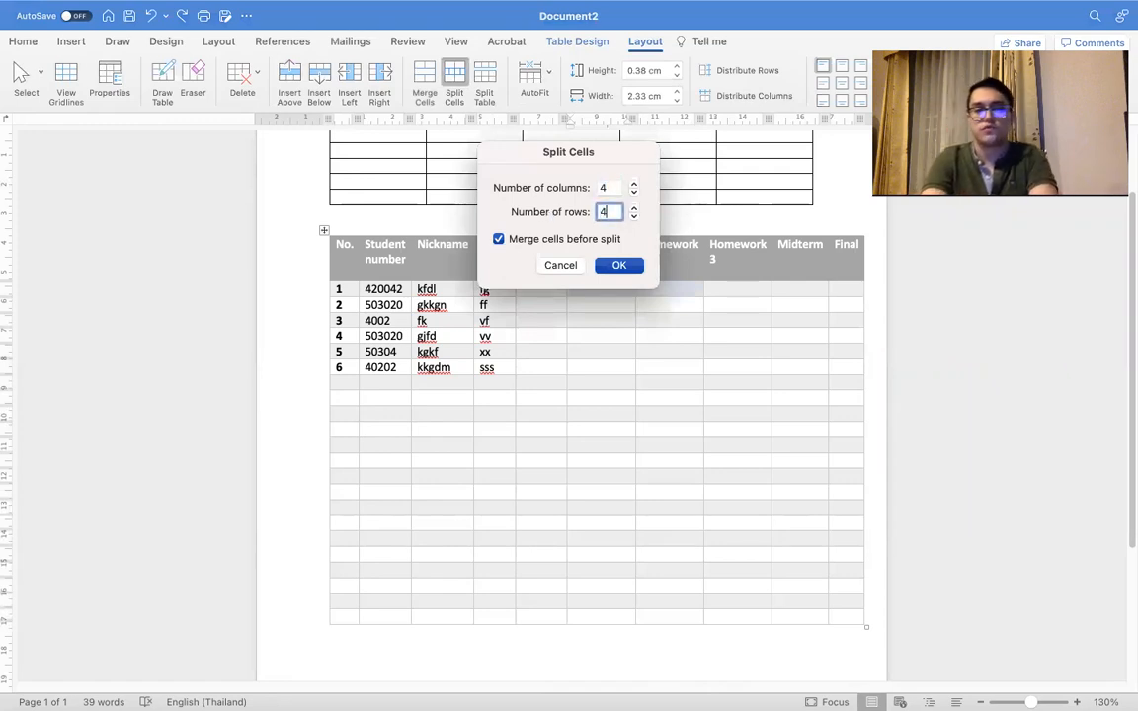
click(623, 265)
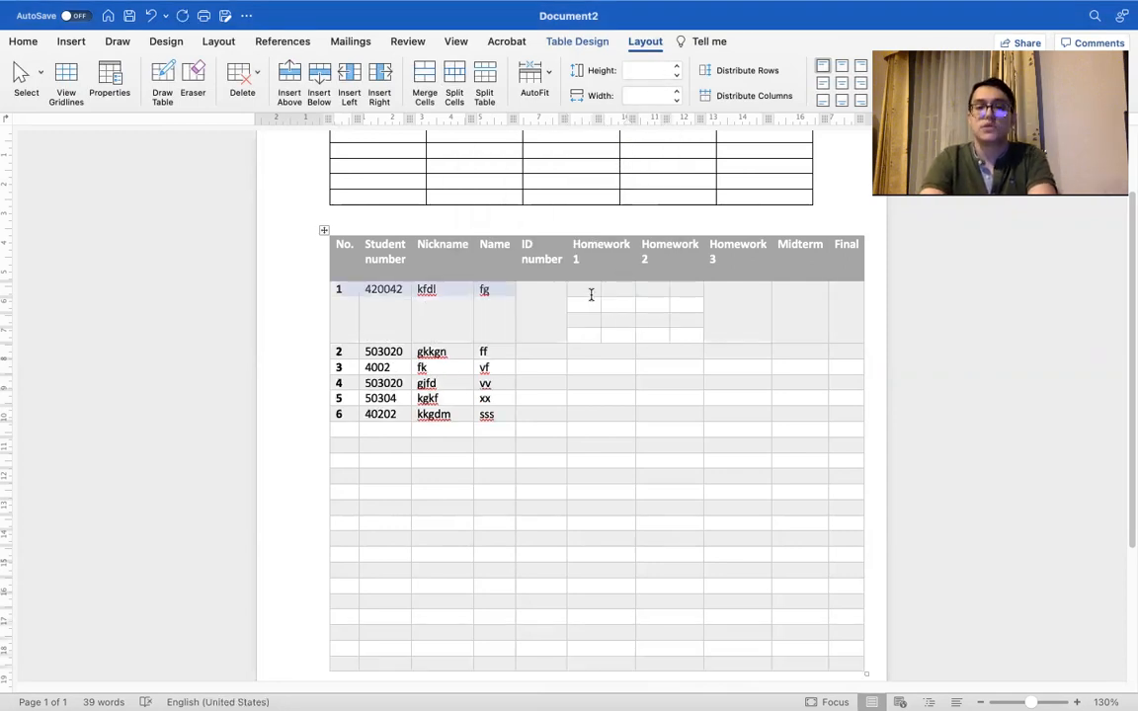
click(589, 293)
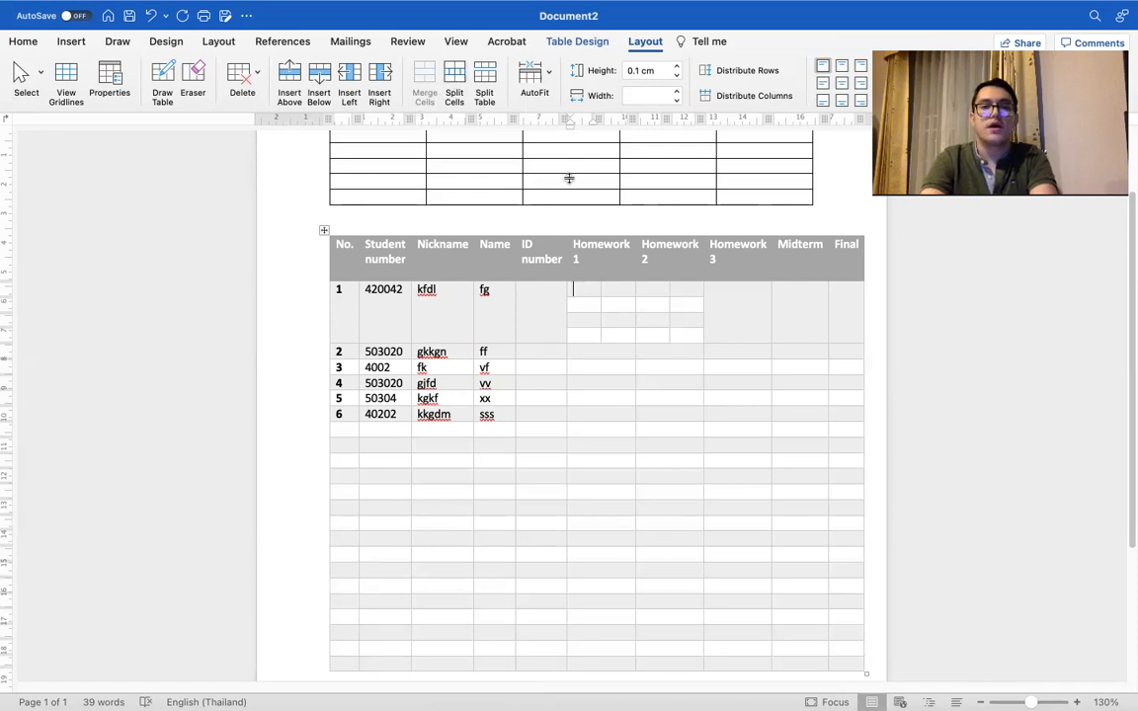
Step: In row 1, merge the Homework 3 cell with the Midterm cell, and the Nickname cell with the Name cell
drag(726, 299, 815, 315)
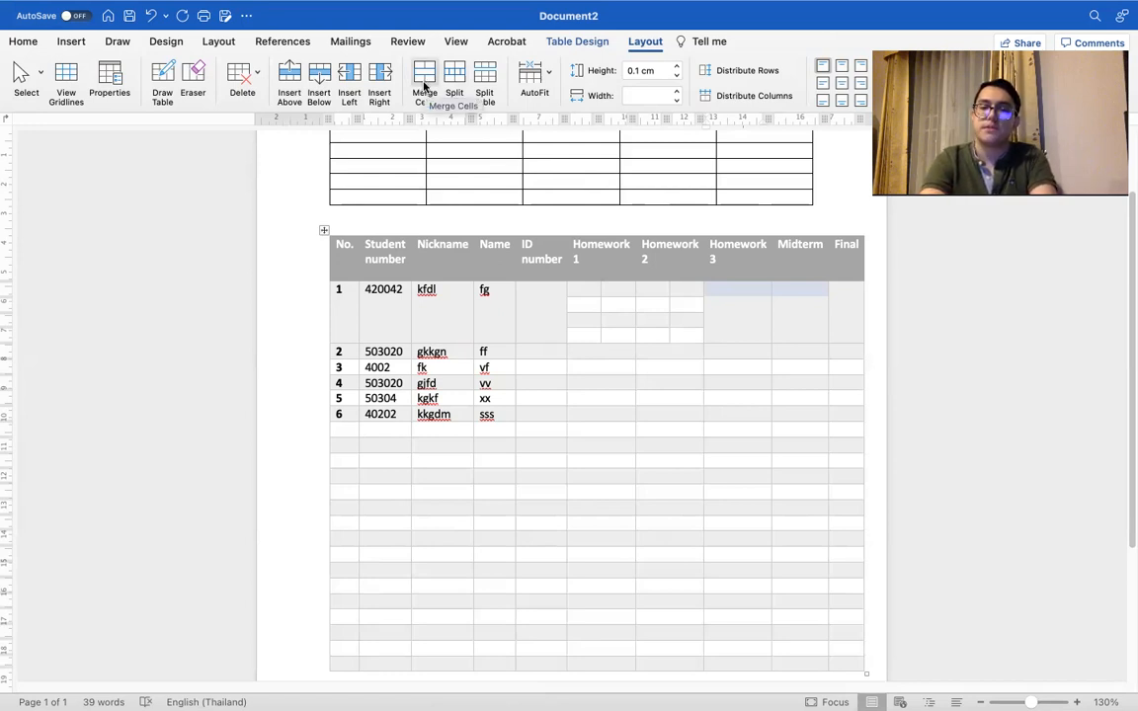
click(425, 87)
click(770, 301)
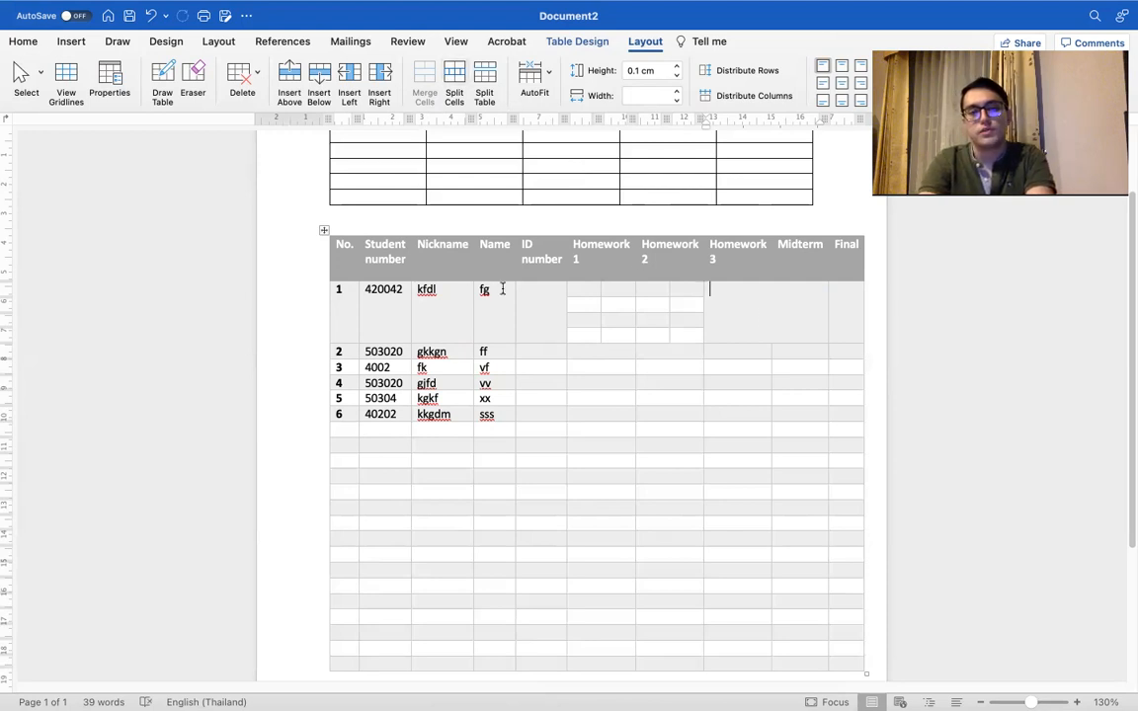
drag(490, 306, 431, 299)
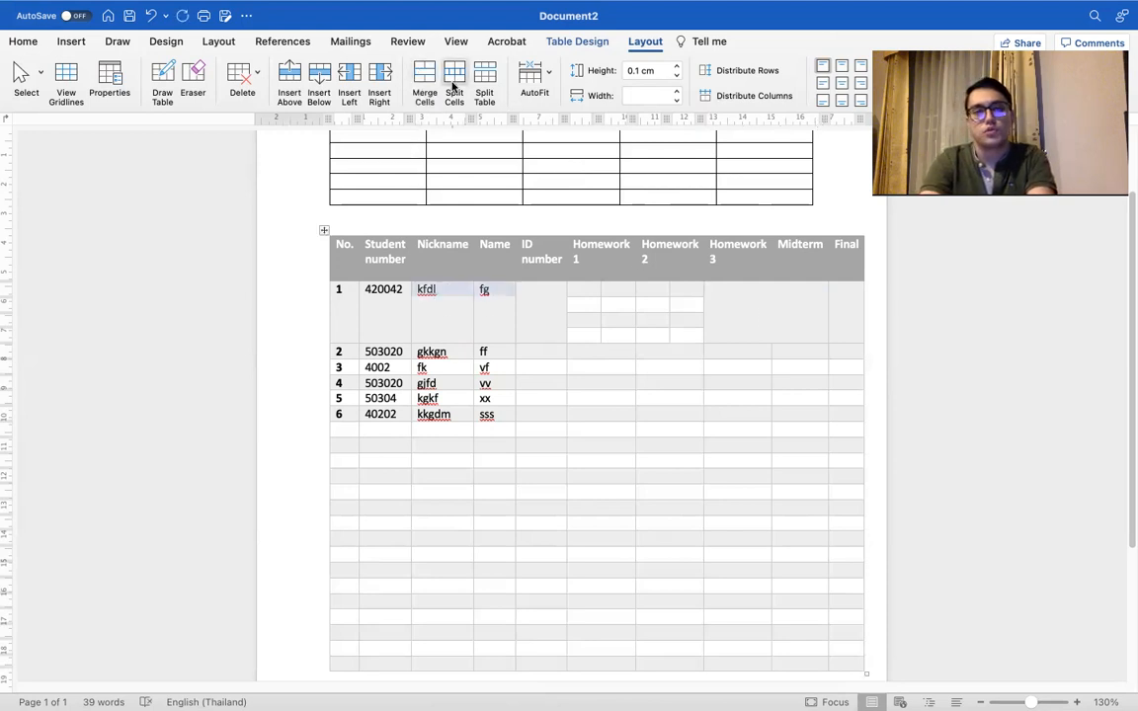
click(425, 84)
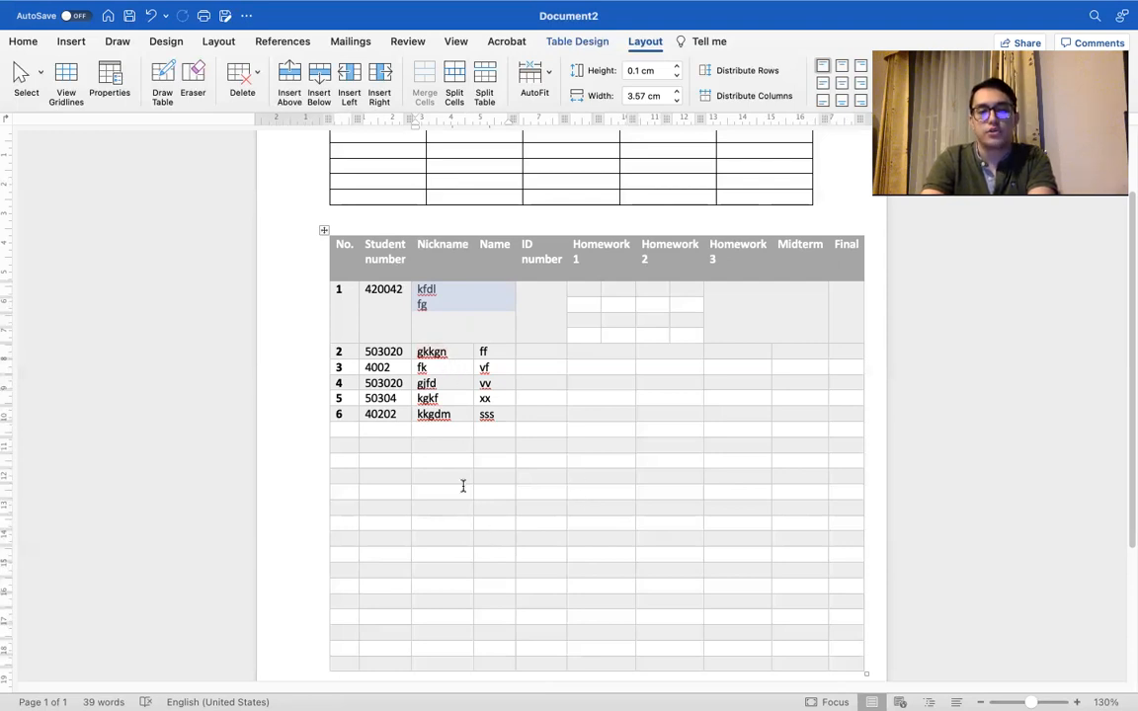
Step: Merge the Nickname and Name cells of eleven empty rows into one block, starting at the second empty row below row 6
drag(451, 446, 490, 605)
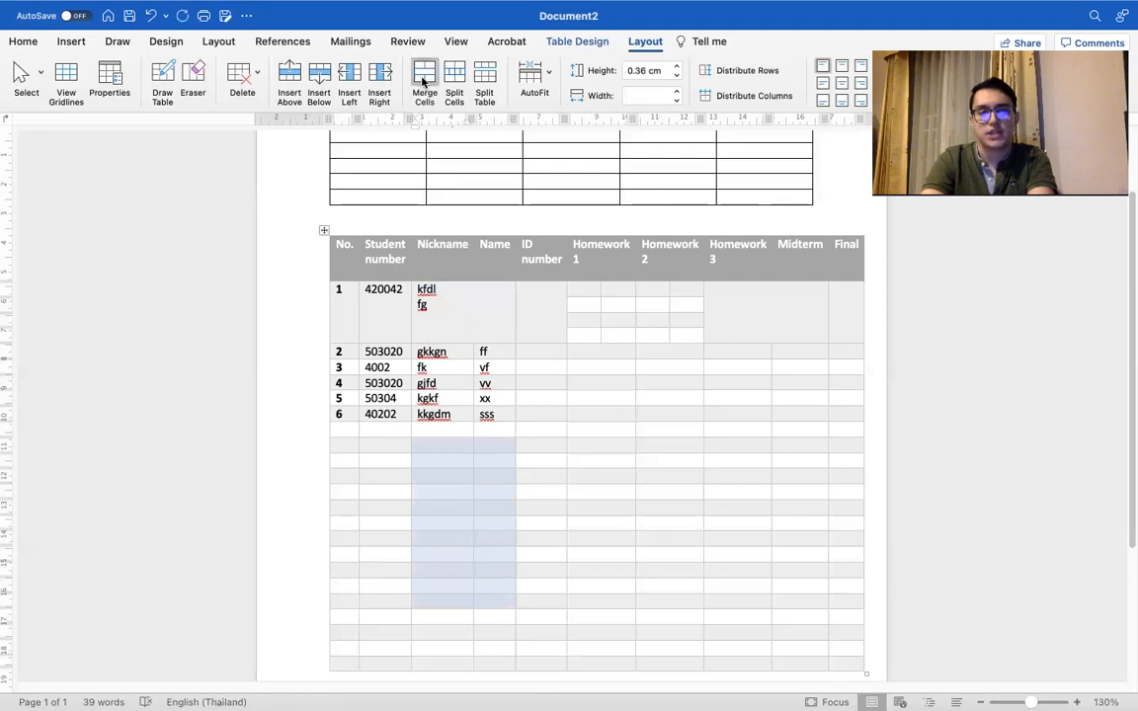
click(424, 79)
click(706, 525)
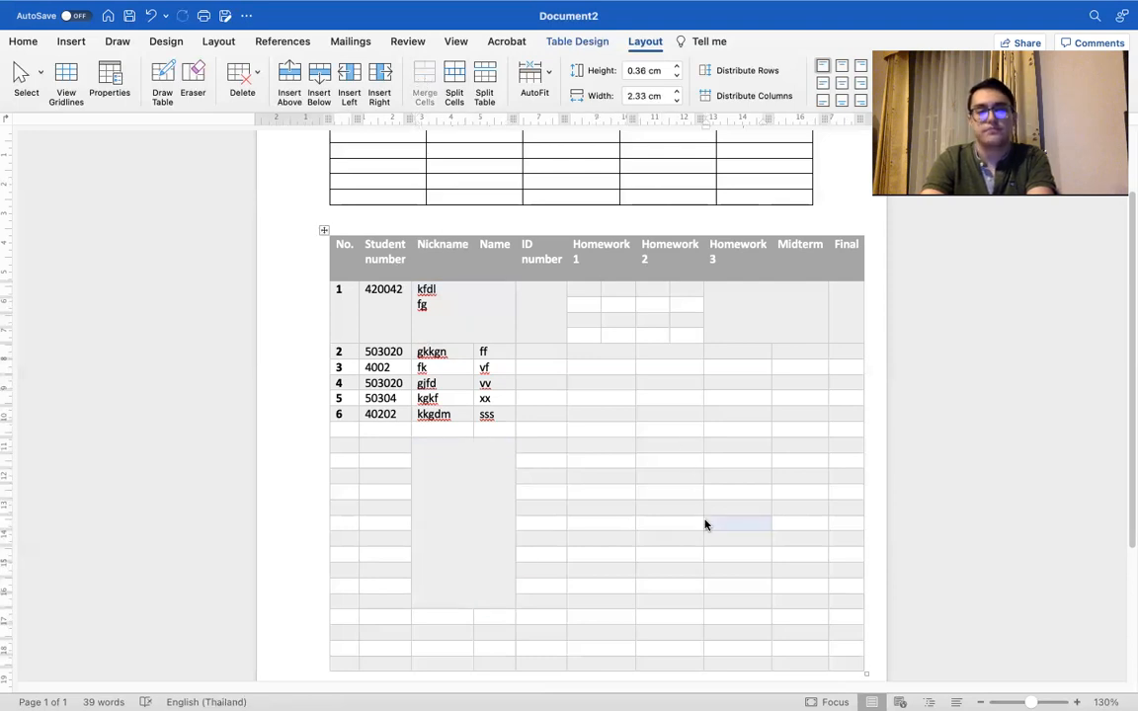
Step: Try splitting the student table midway through the large merged block and again directly below row 6, and undo both table splits
click(609, 402)
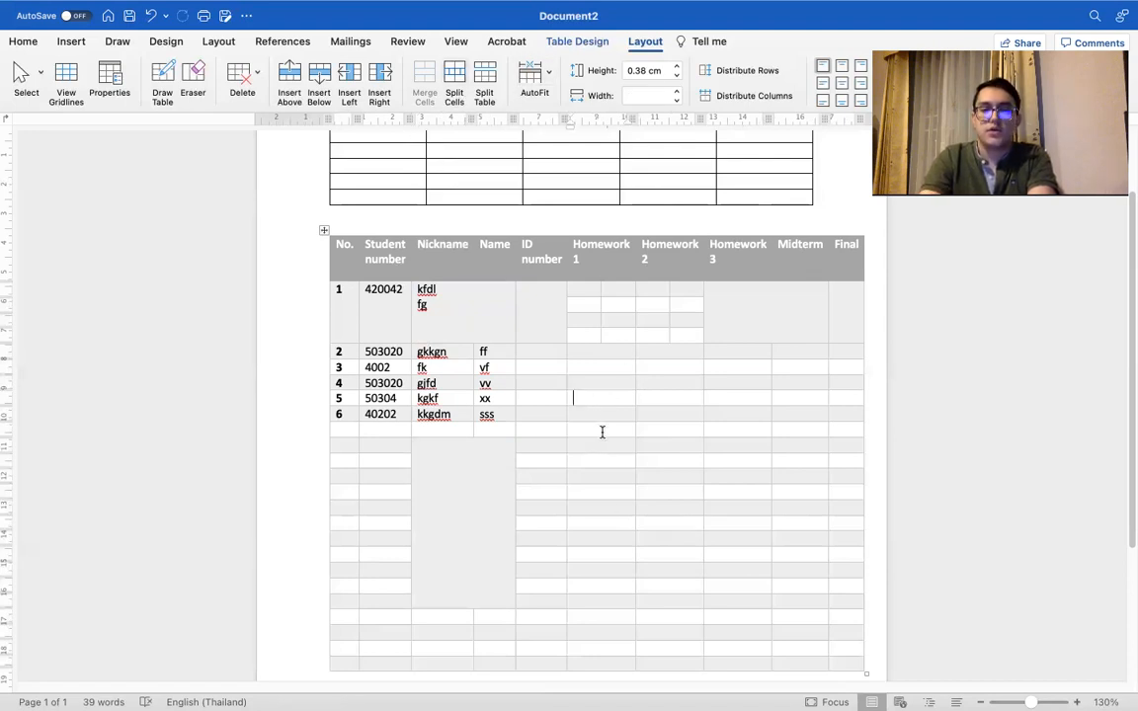
click(558, 431)
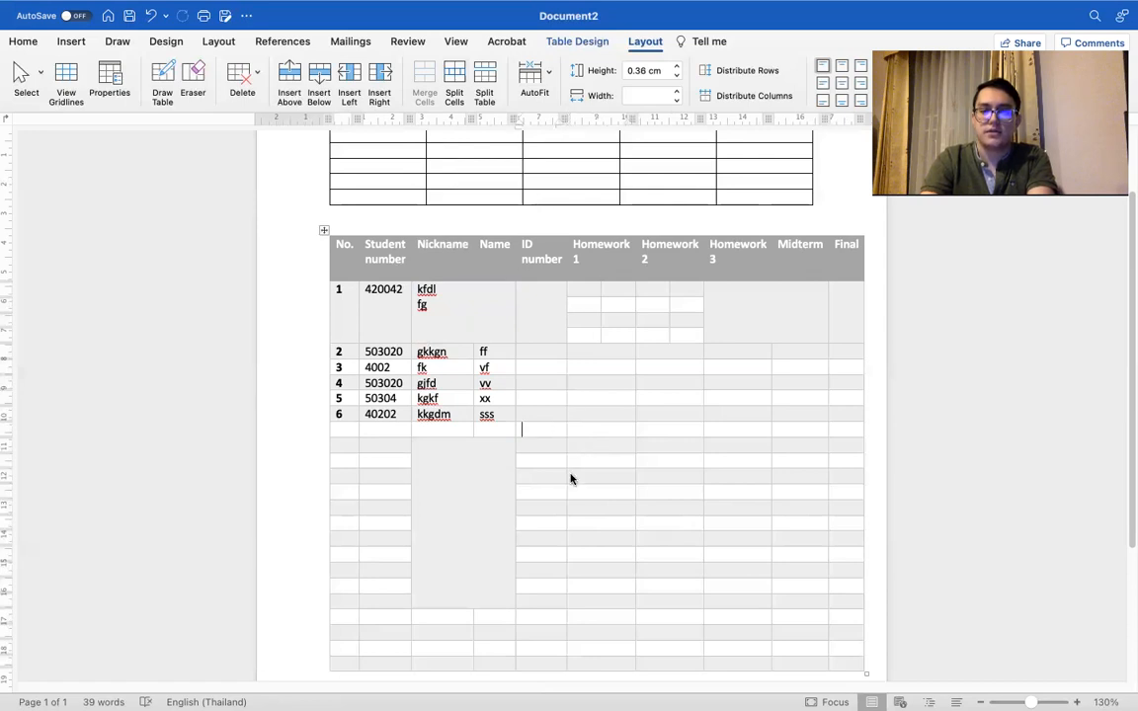
click(486, 79)
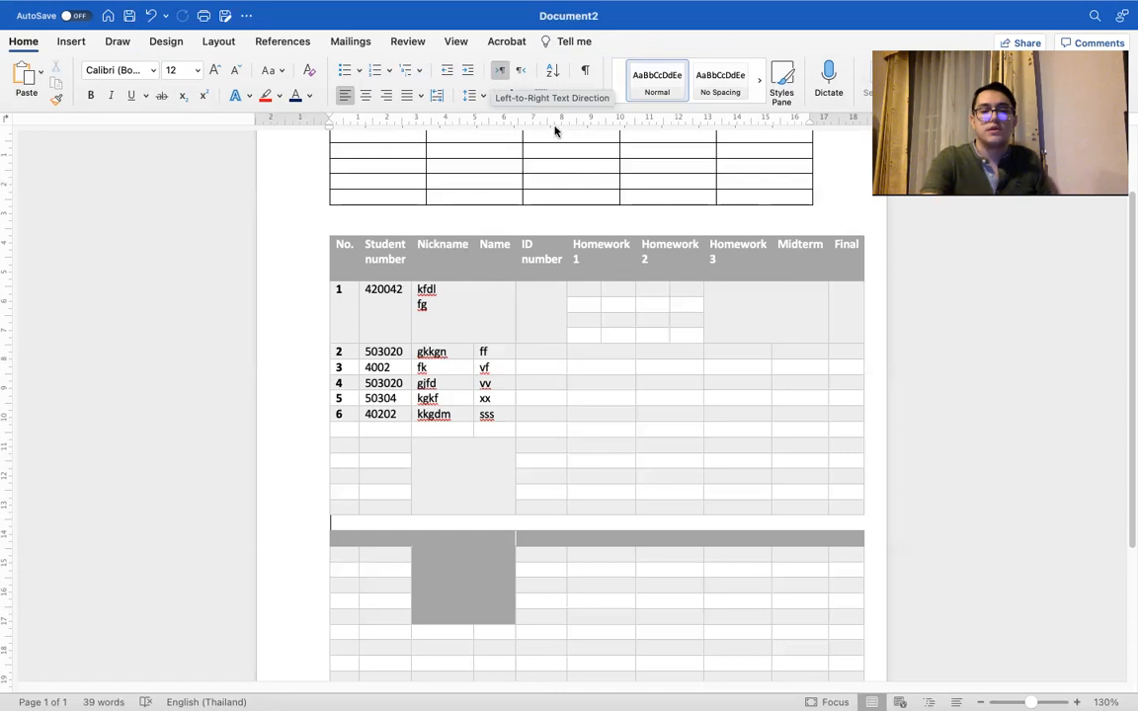
click(598, 431)
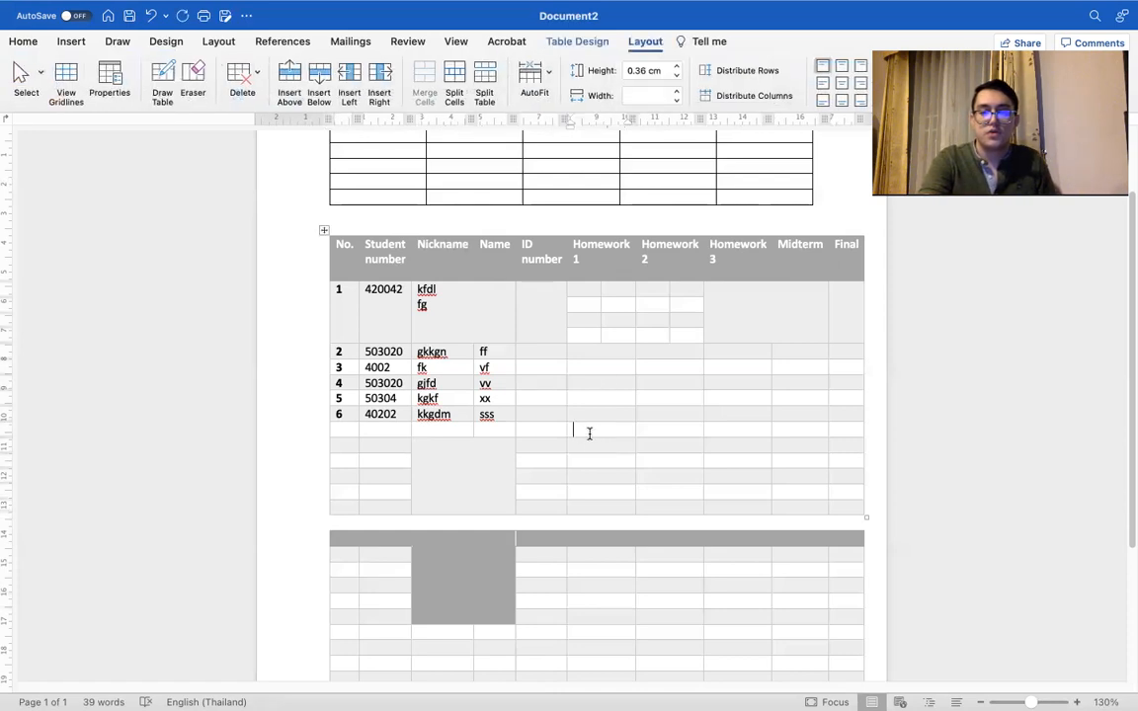
click(480, 88)
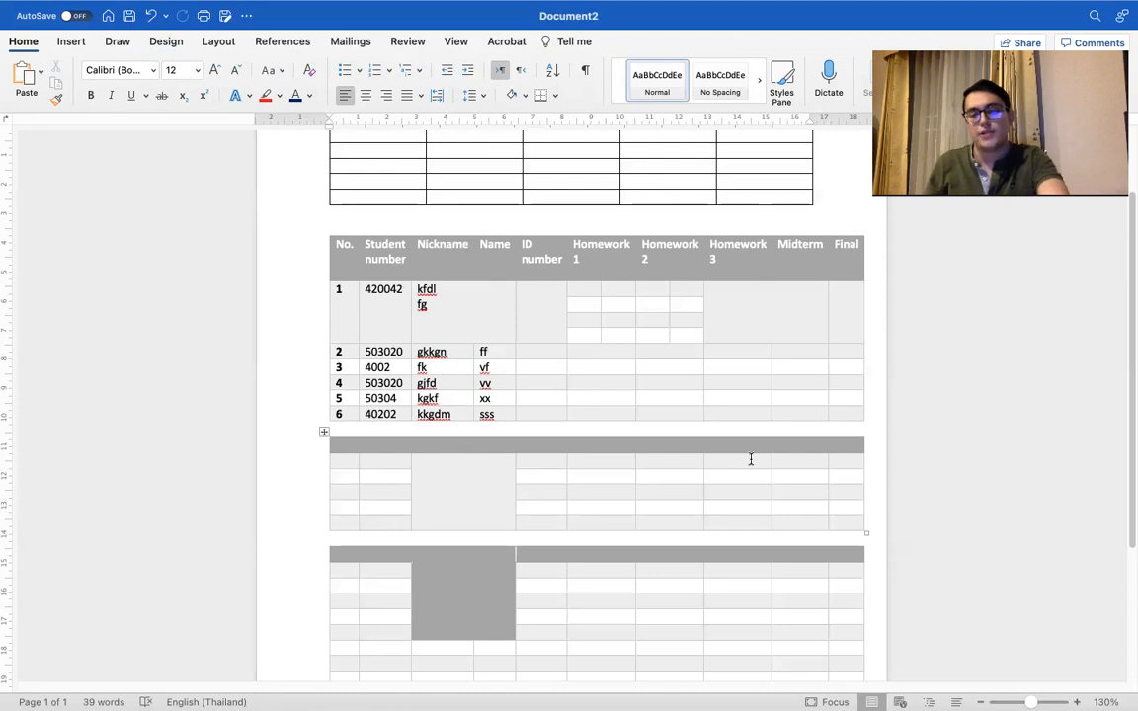
key(super+z)
key(super+z)
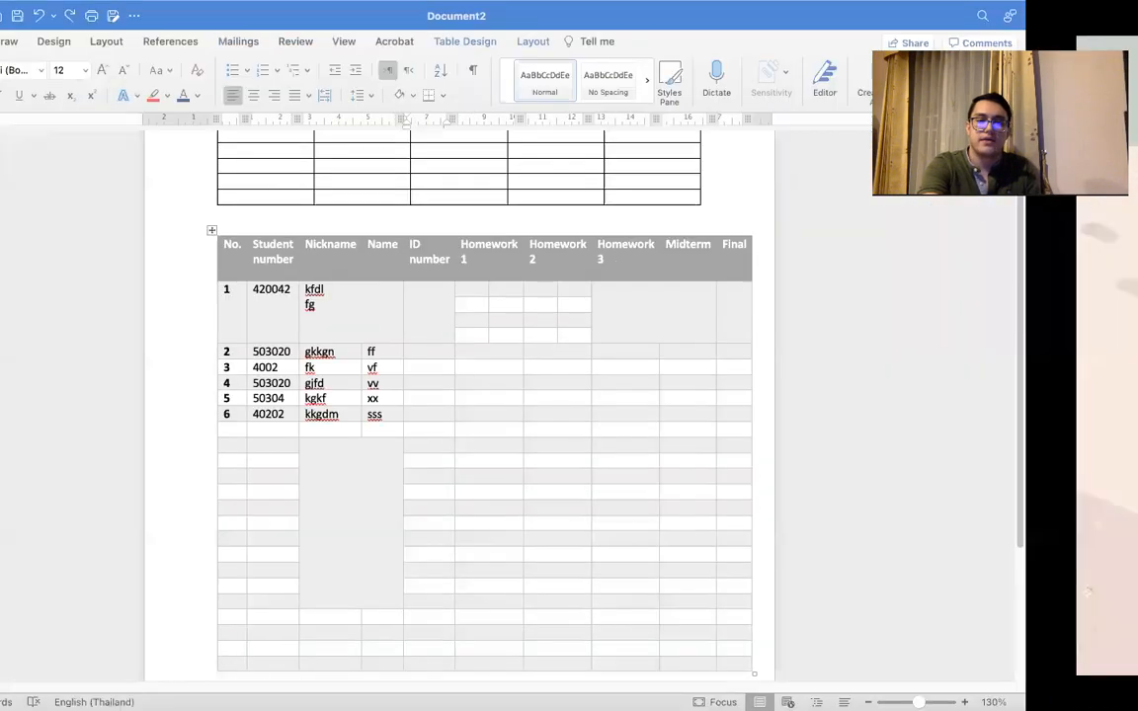
Step: Try to sort the student table with the No. header cell active
click(212, 230)
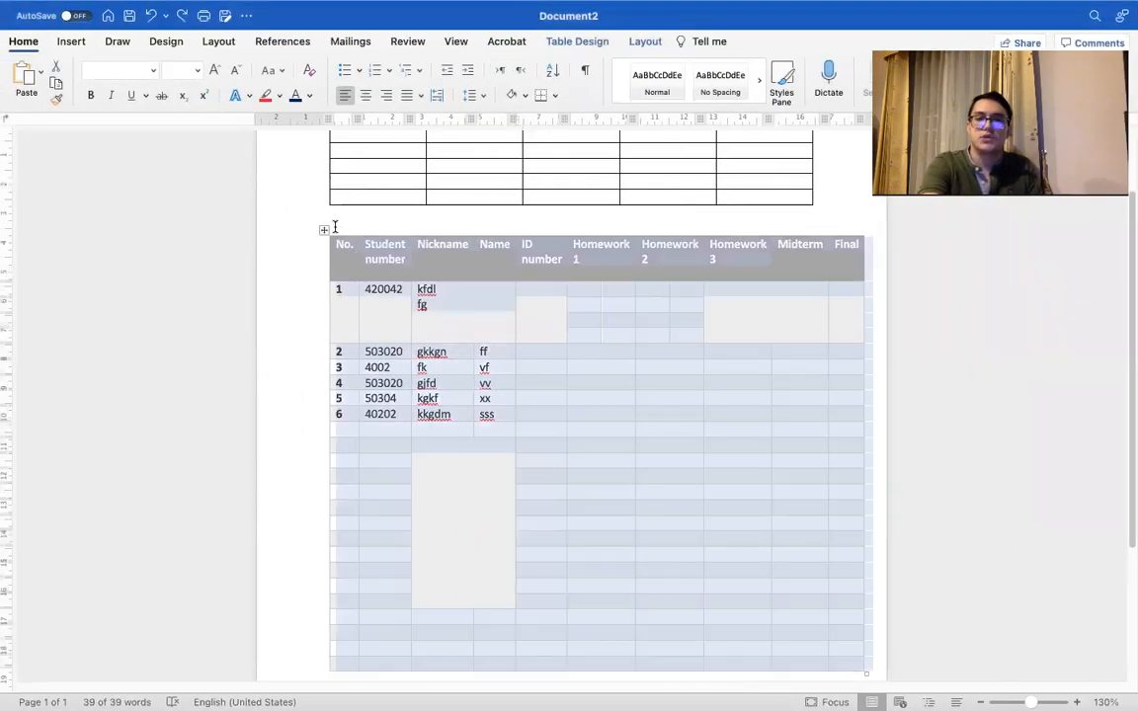
click(644, 42)
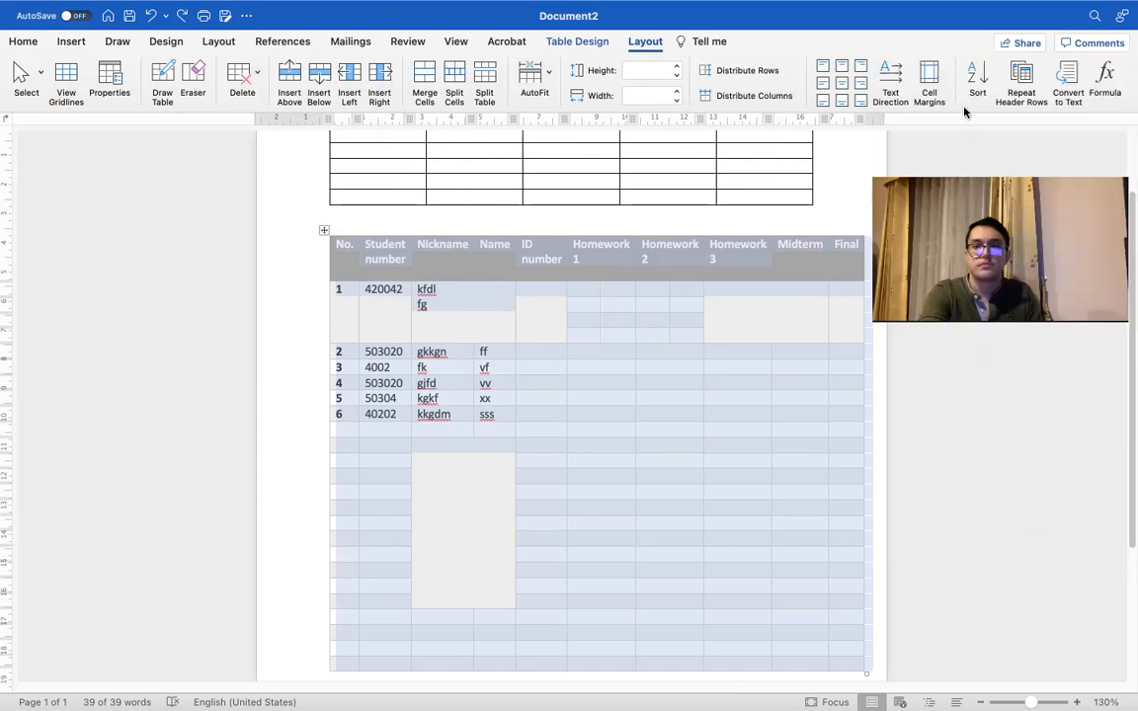
click(407, 289)
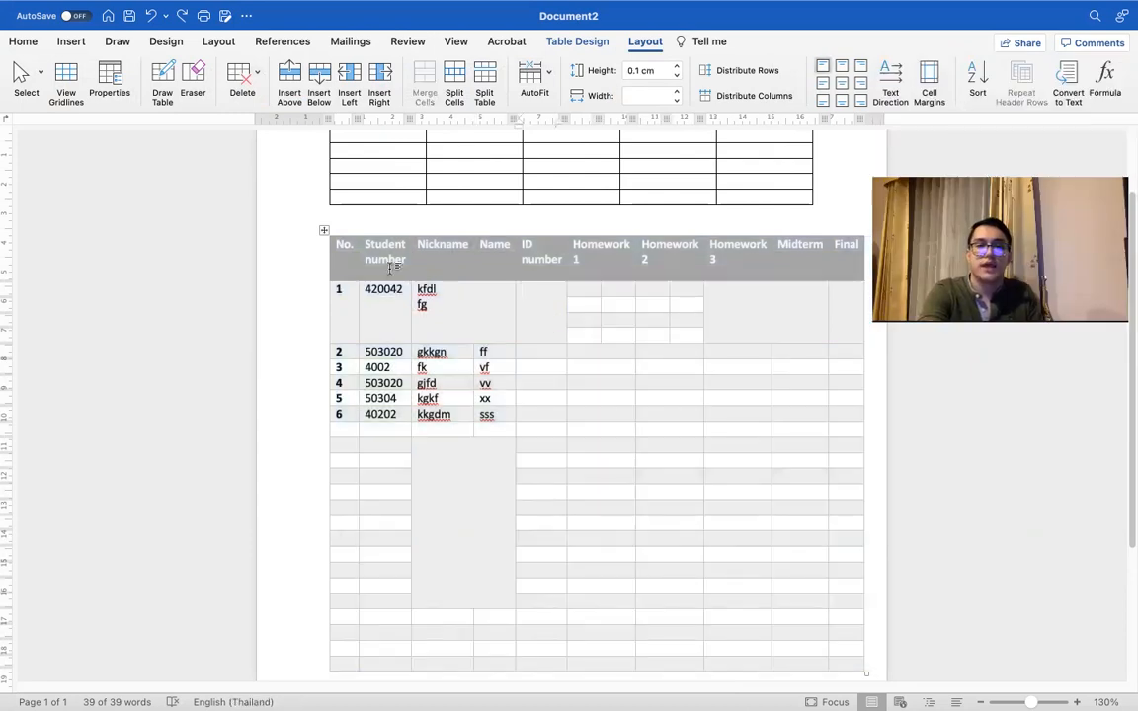
click(356, 248)
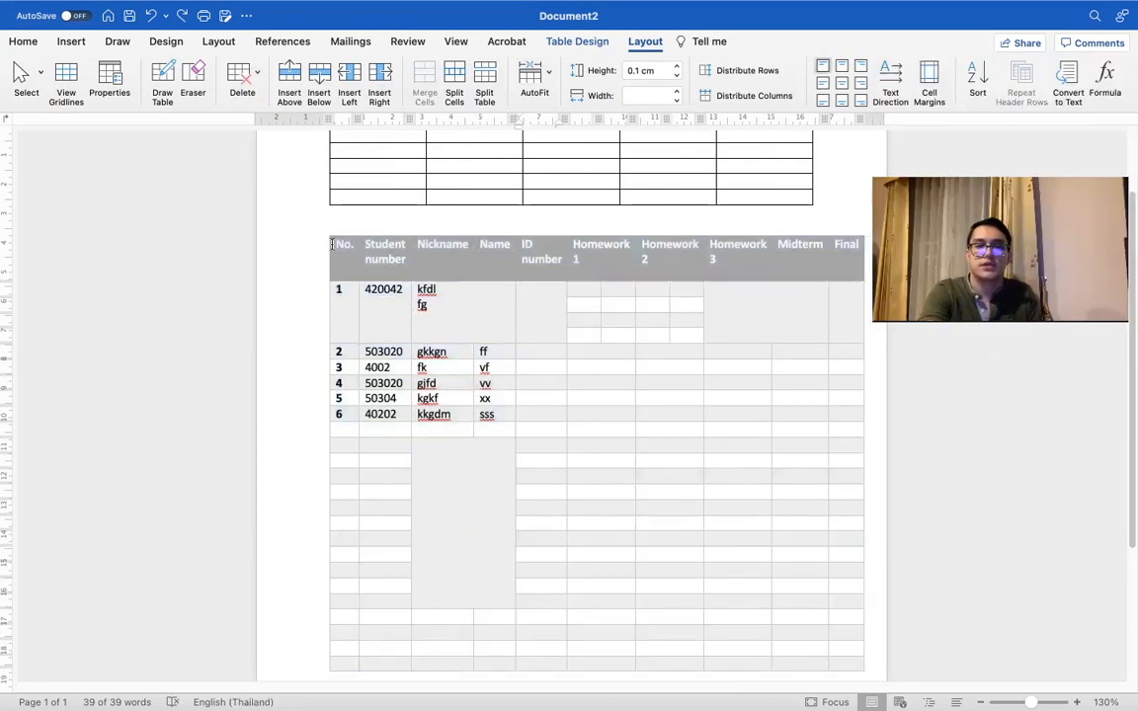
click(975, 74)
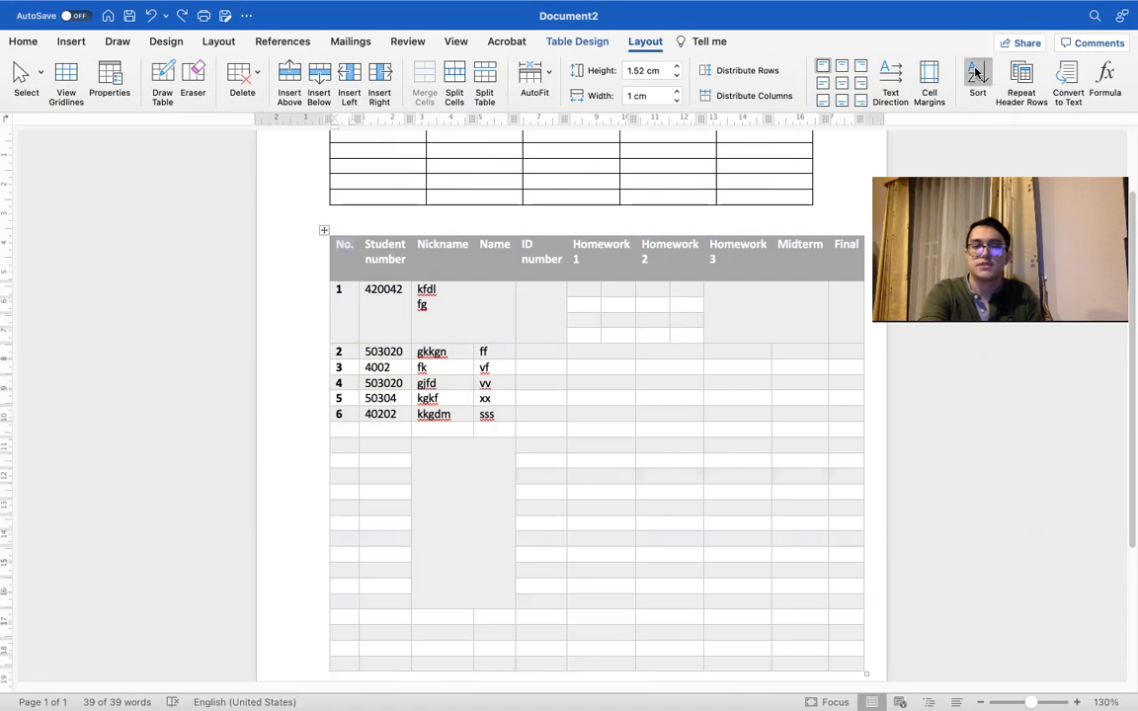
click(707, 386)
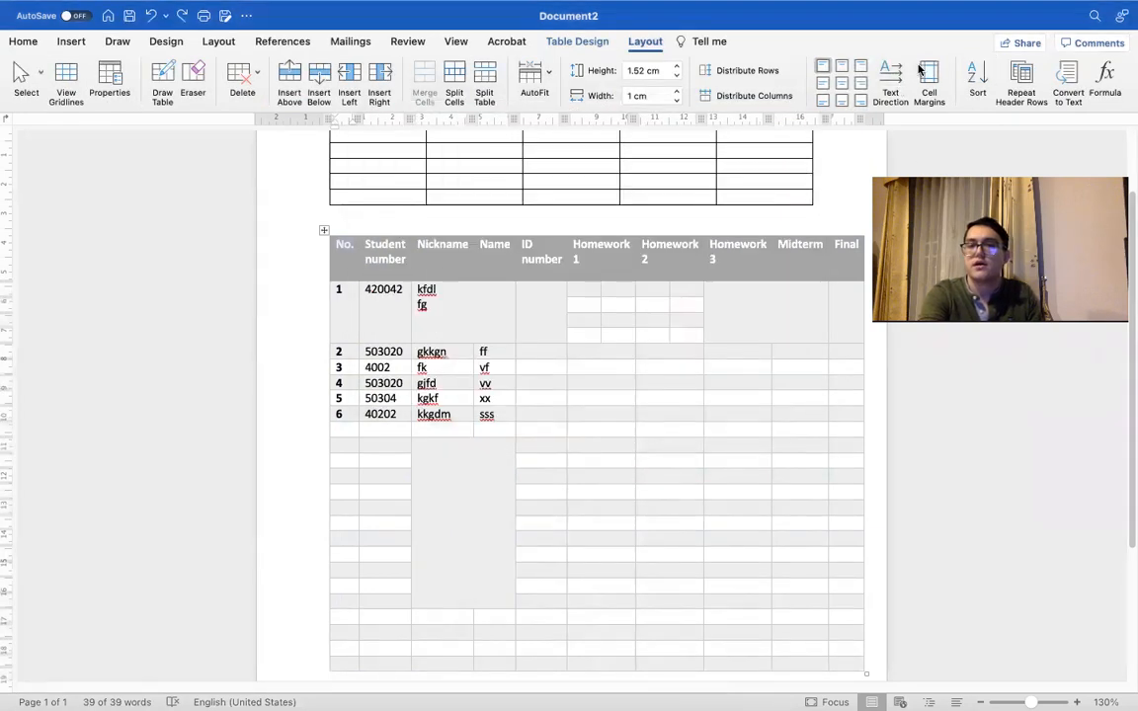
Step: Cycle the text direction of the No. header cell until its text runs vertically from bottom to top
click(897, 77)
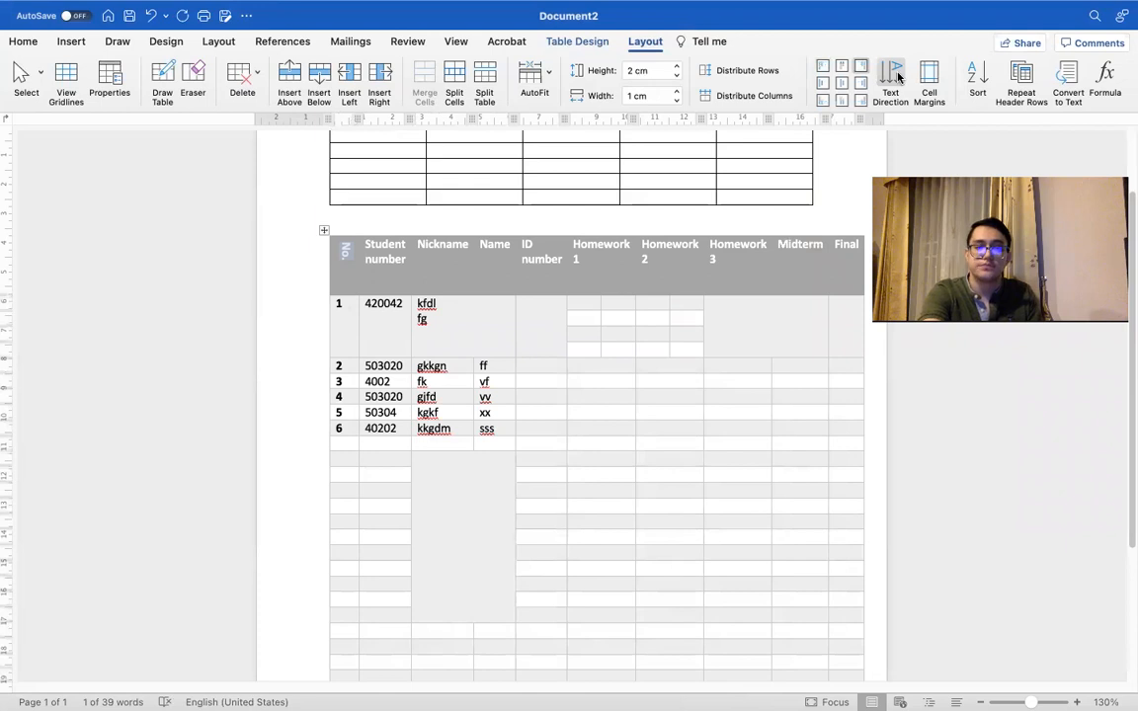
click(897, 76)
click(897, 76)
click(897, 76)
click(897, 76)
click(897, 76)
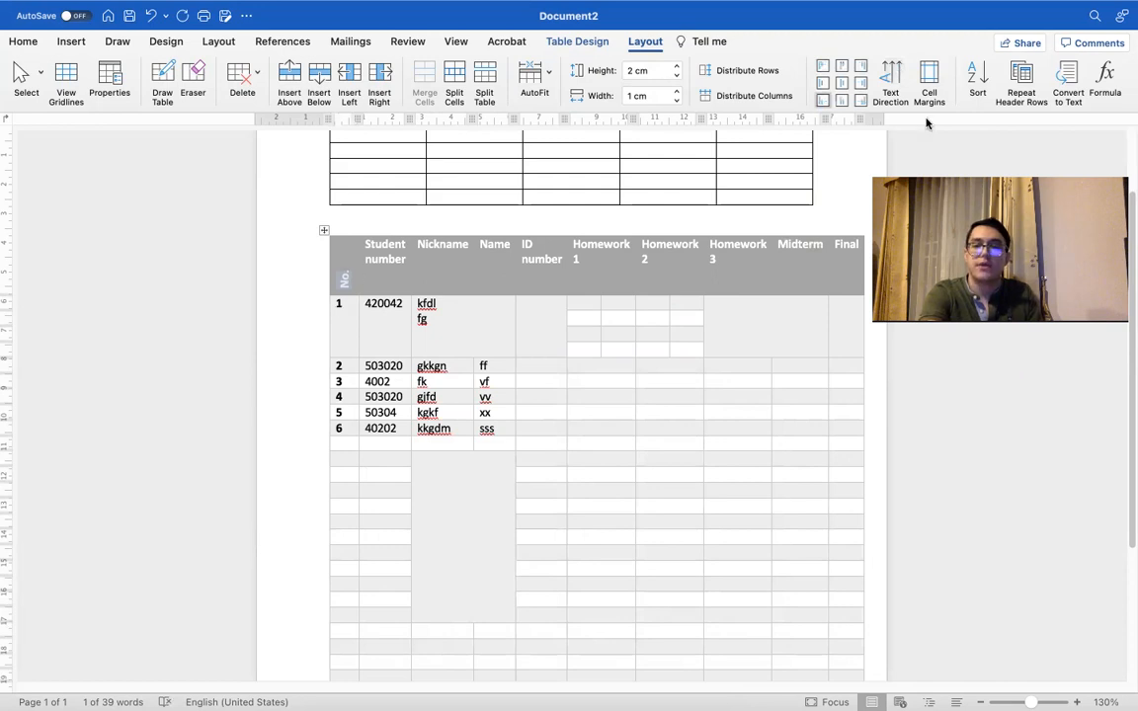
click(900, 79)
click(900, 78)
click(900, 78)
click(900, 78)
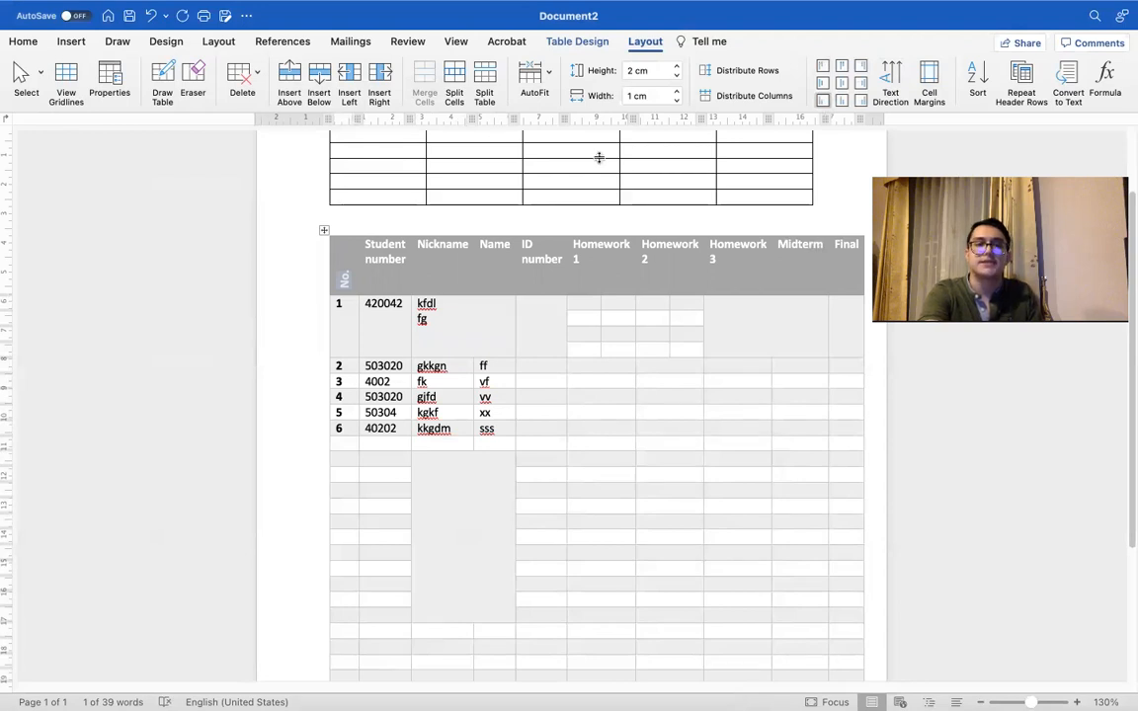
Step: Paint the student table's top and right edges with the yellow ½ pt double-line theme border, and stop painting
click(579, 42)
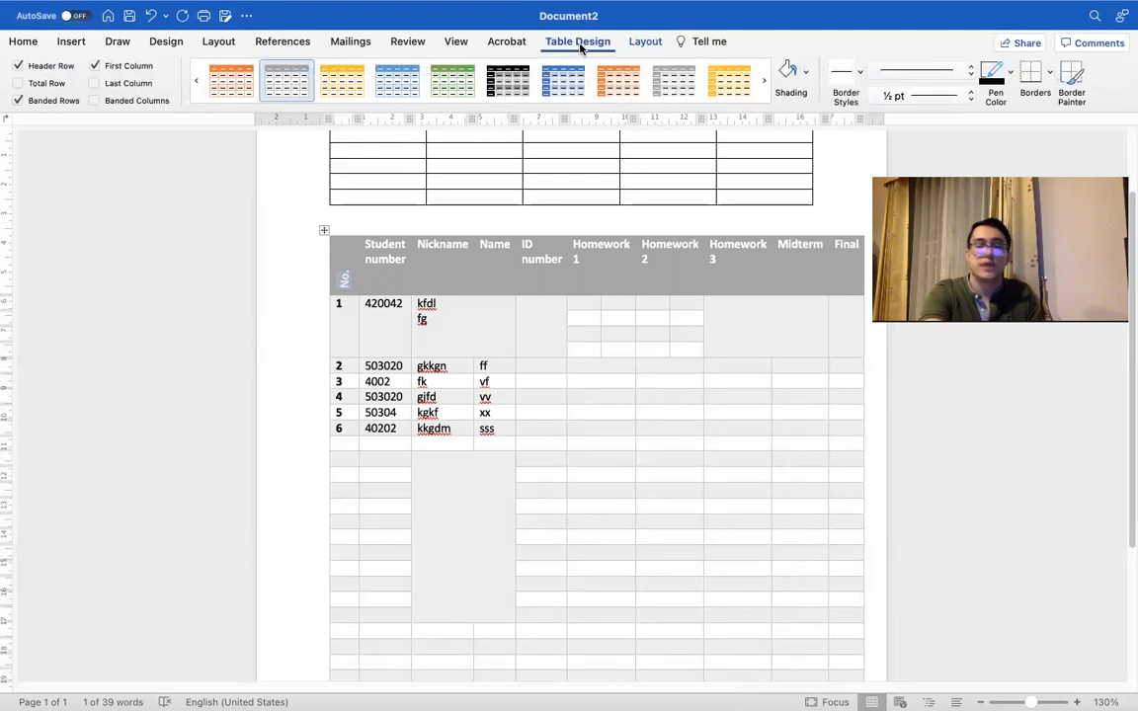
click(860, 72)
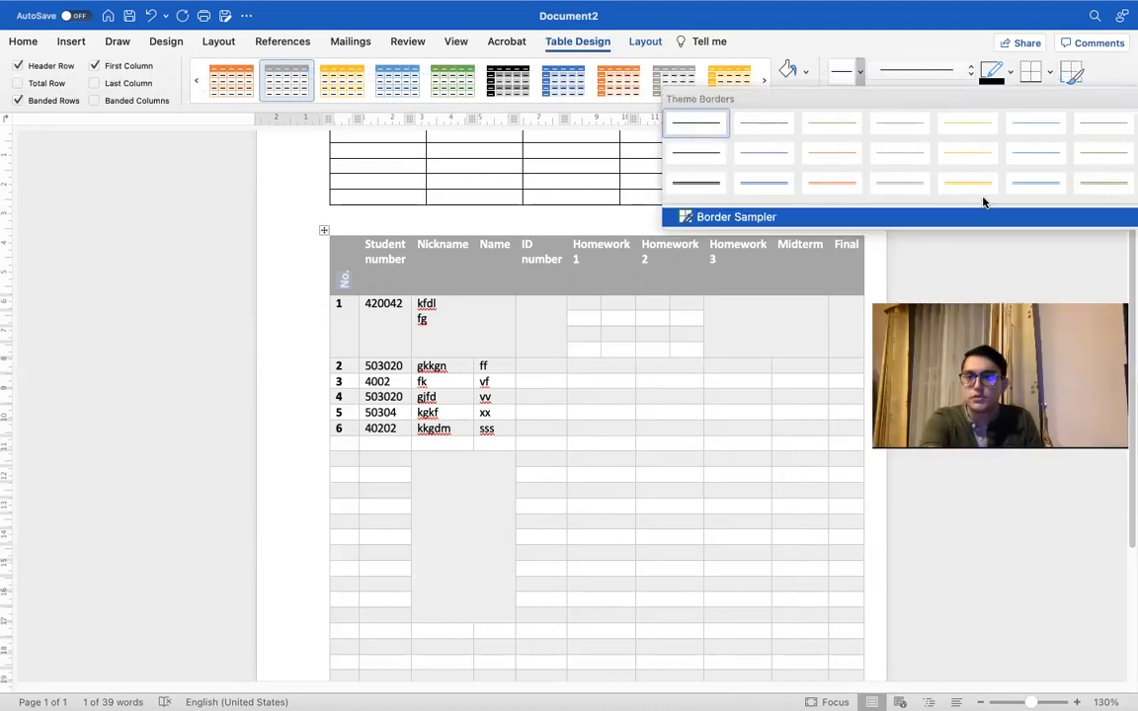
click(971, 184)
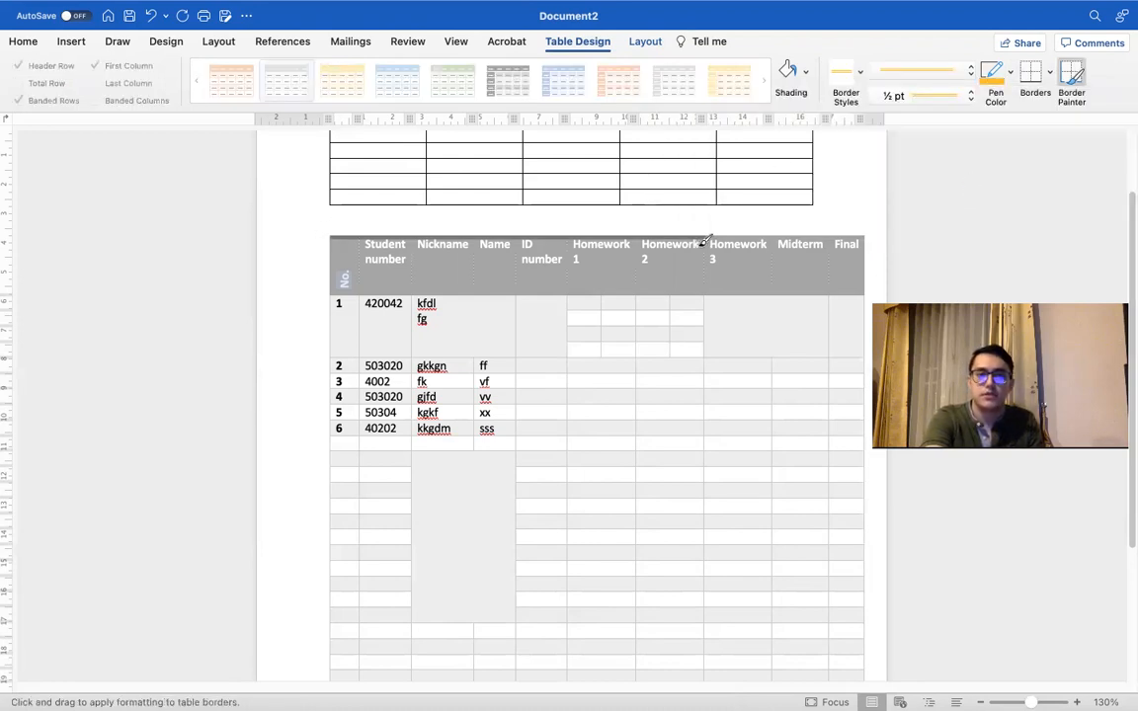
mouse_move(886, 246)
mouse_down()
mouse_move(847, 681)
mouse_move(831, 555)
mouse_move(861, 531)
mouse_up()
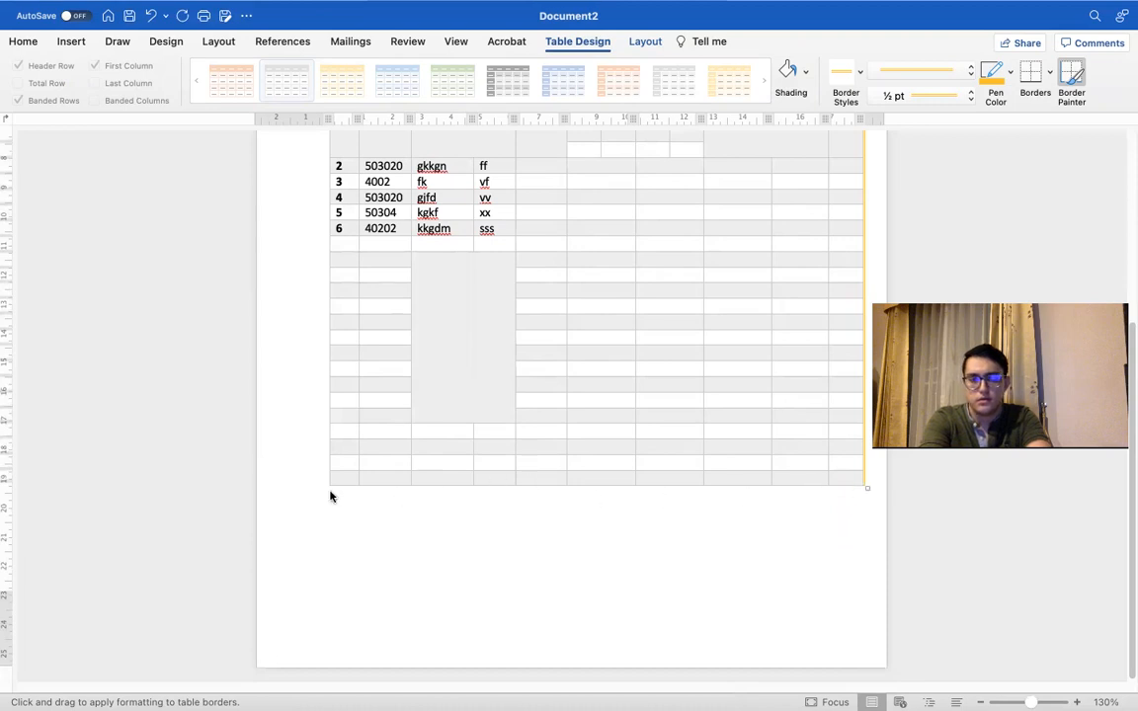
key(Escape)
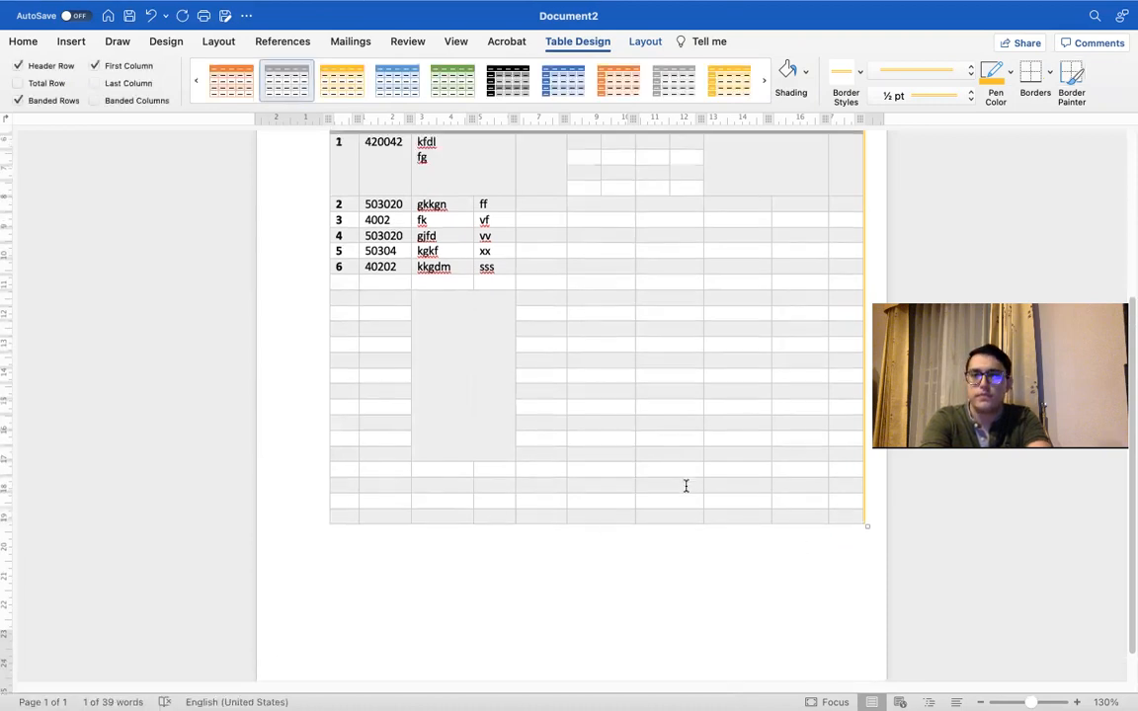
Step: Select the whole student table and set the yellow double-line border pen to 3 pt
scroll(683, 485, up, 4)
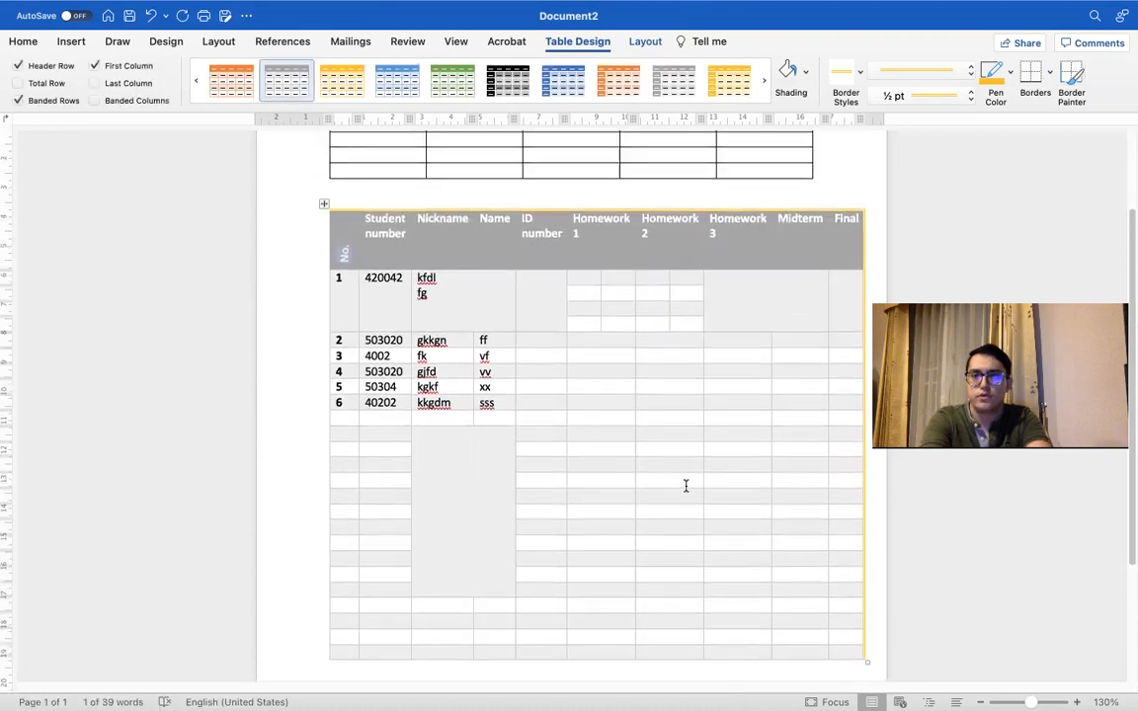
click(323, 204)
click(859, 73)
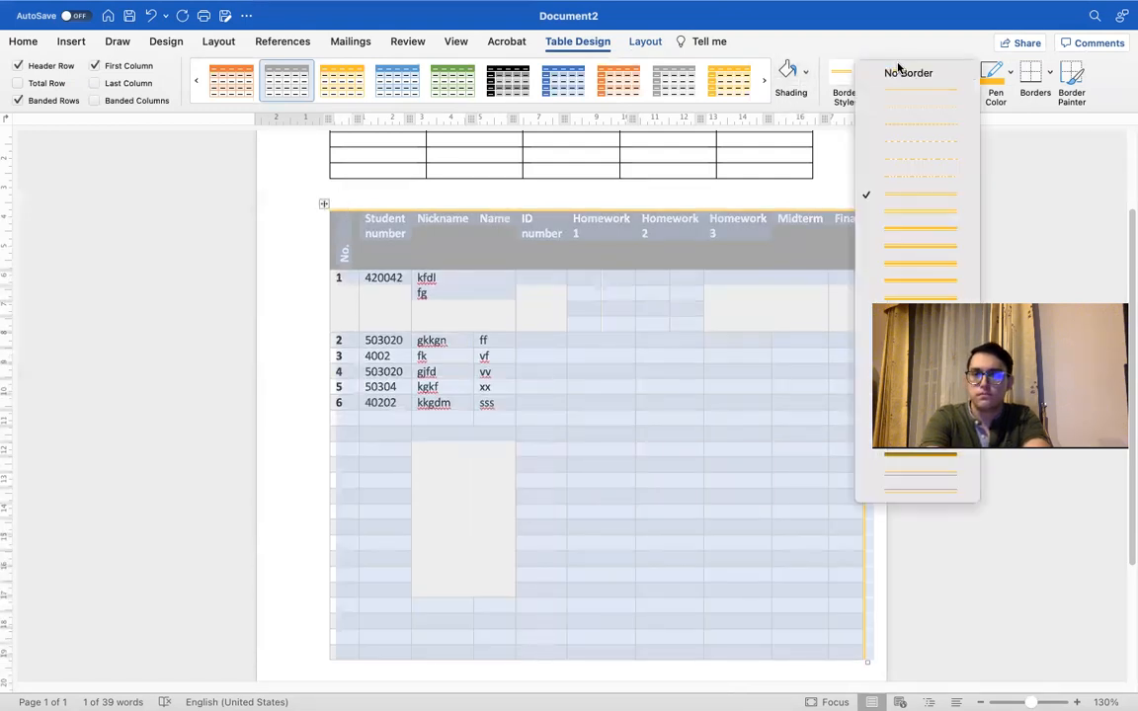
click(917, 282)
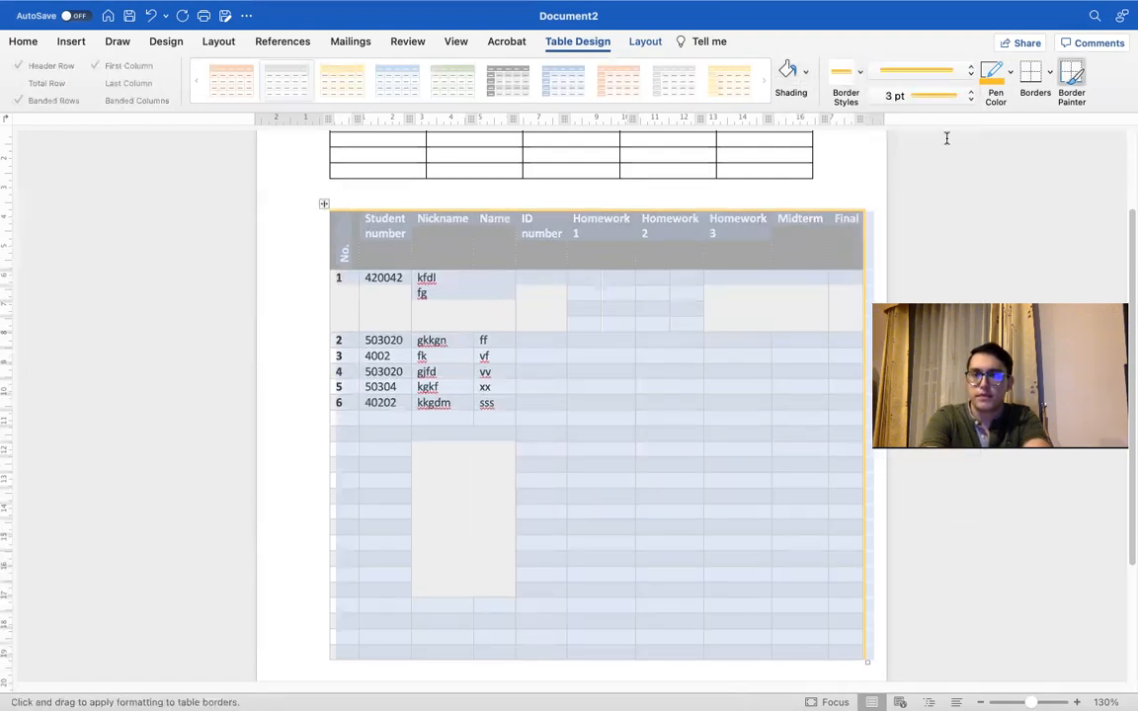
Step: Paint the student table's left edge with the orange ½ pt double-line theme border
click(859, 71)
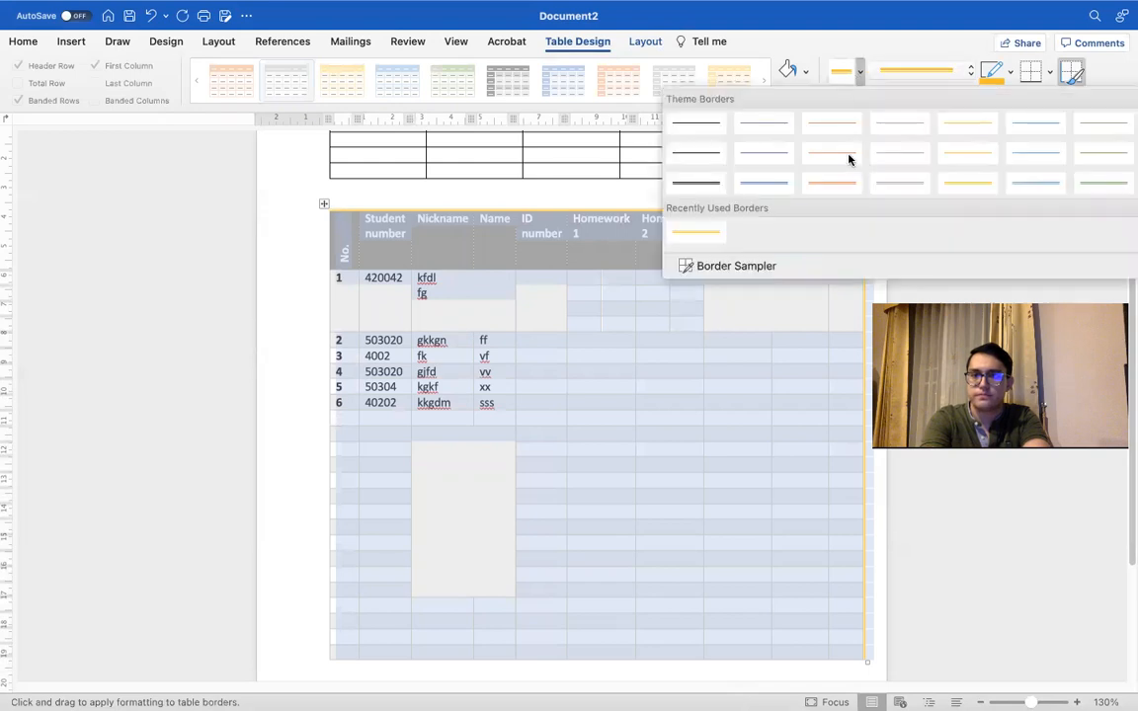
click(837, 182)
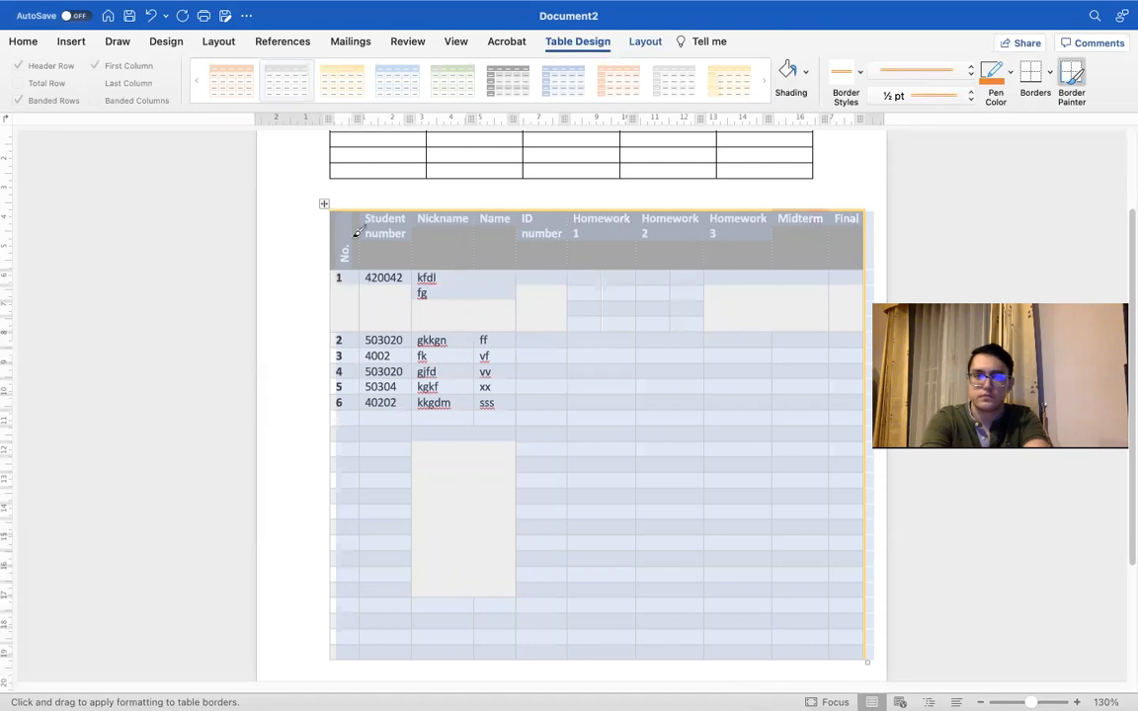
mouse_move(333, 205)
mouse_down()
mouse_move(334, 679)
mouse_move(328, 577)
mouse_up()
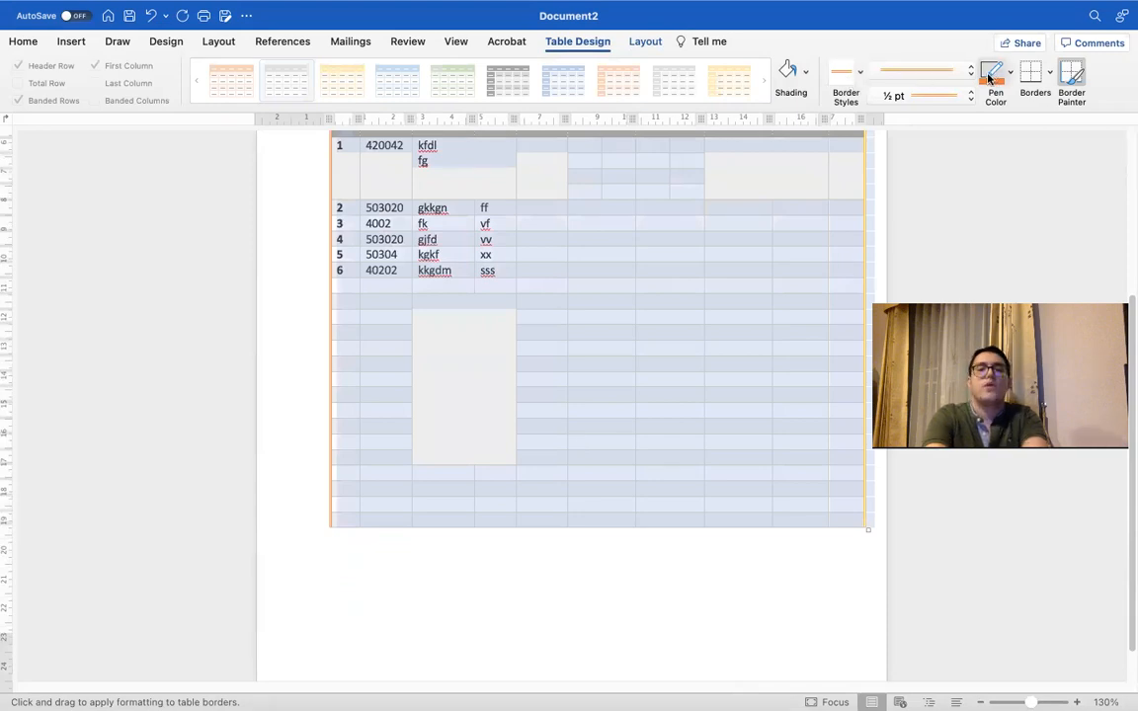
key(ctrl+Right)
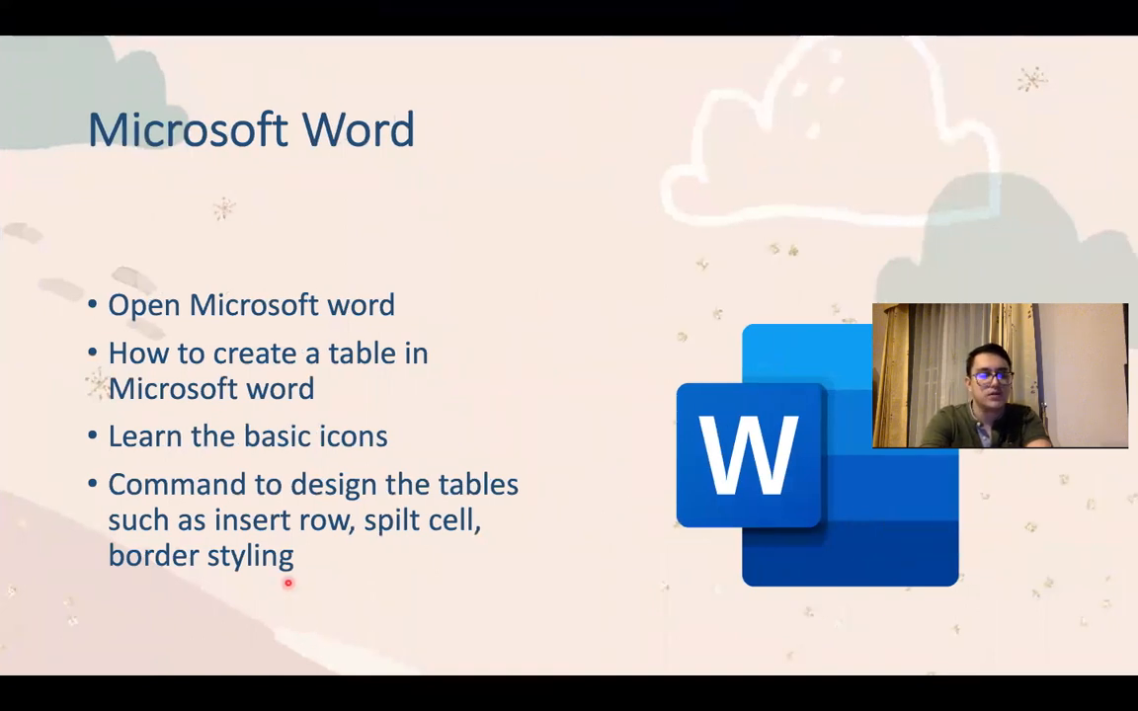
key(ctrl+Left)
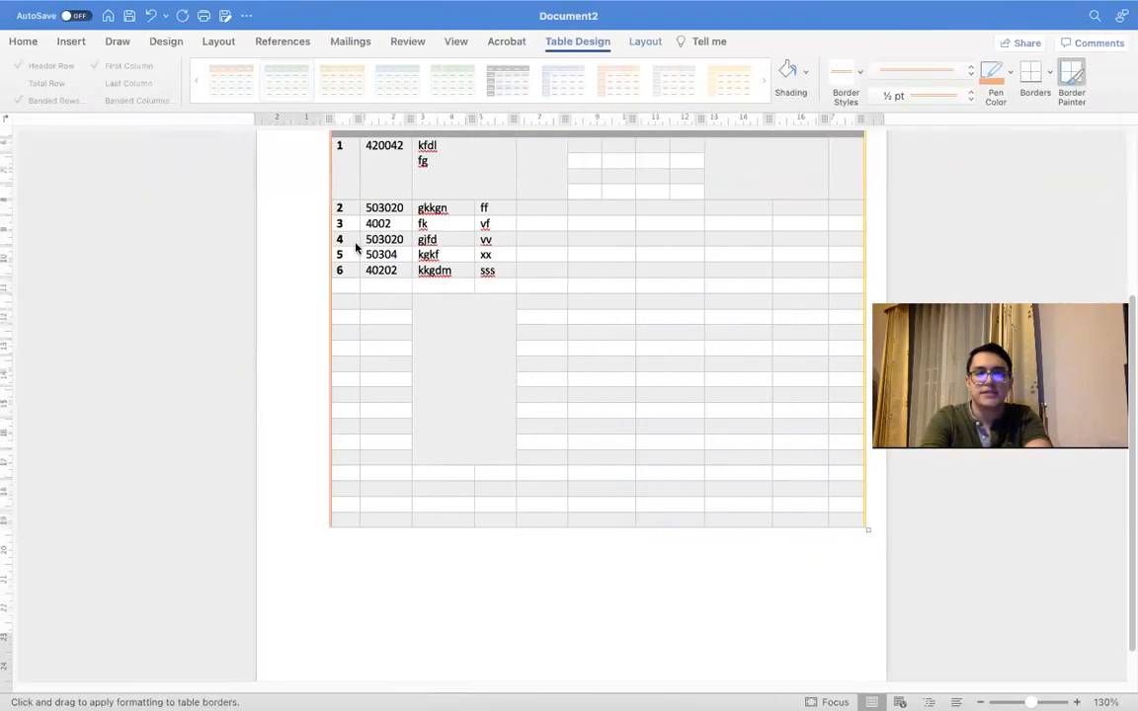
Step: Paint the orange double-line border under row 2's student number and across the full table width between rows 4 and 5
click(499, 255)
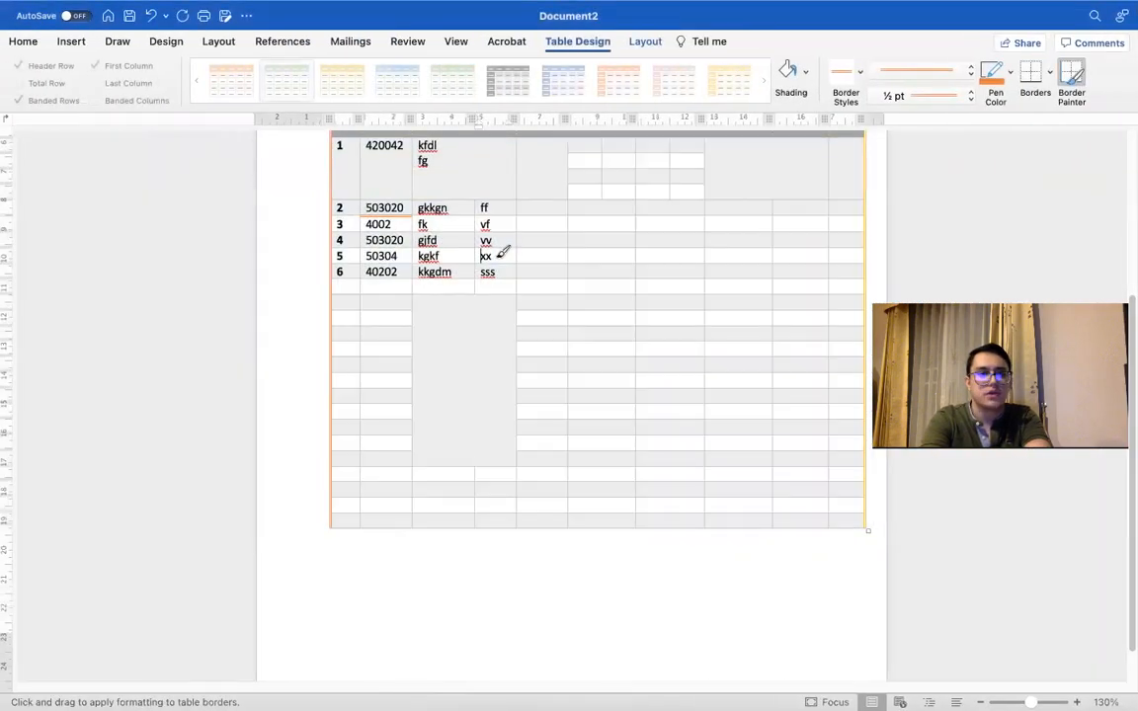
mouse_move(508, 255)
mouse_down()
mouse_move(618, 271)
mouse_move(638, 352)
mouse_move(560, 262)
mouse_move(886, 235)
mouse_move(873, 235)
mouse_up()
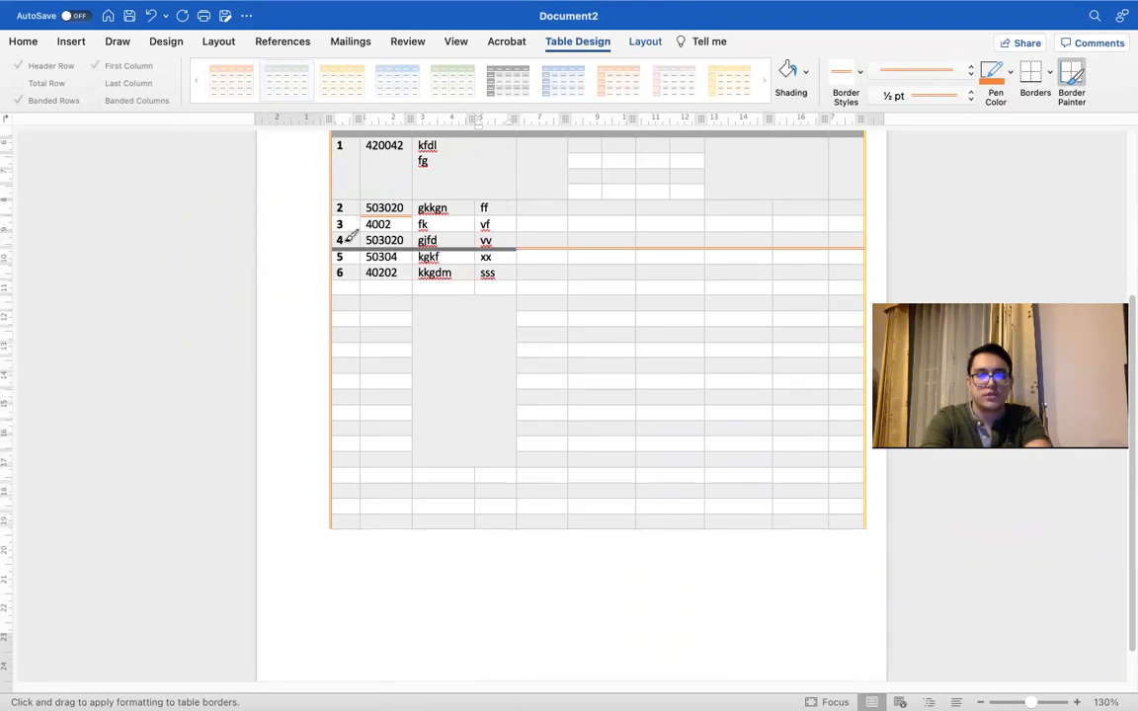
scroll(561, 262, up, 3)
scroll(561, 261, up, 2)
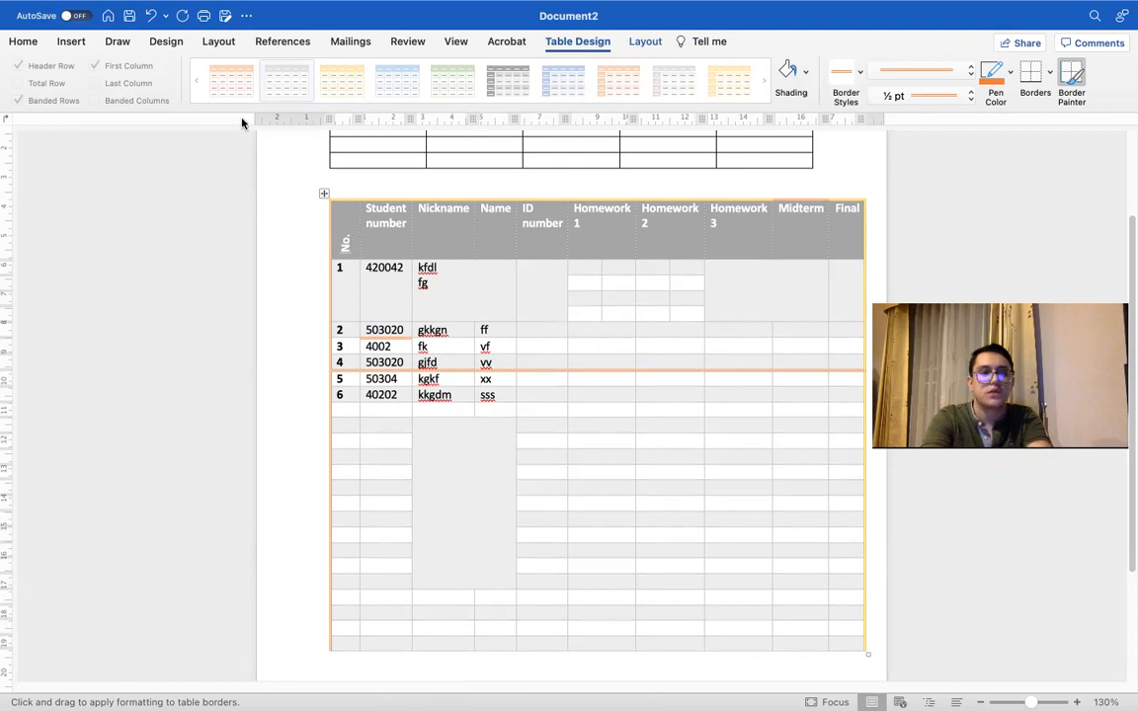
Step: Paint orange double-line borders under row 2's Homework 2 cell and row 5's Homework 2 and Homework 3 cells, and stop painting
click(13, 41)
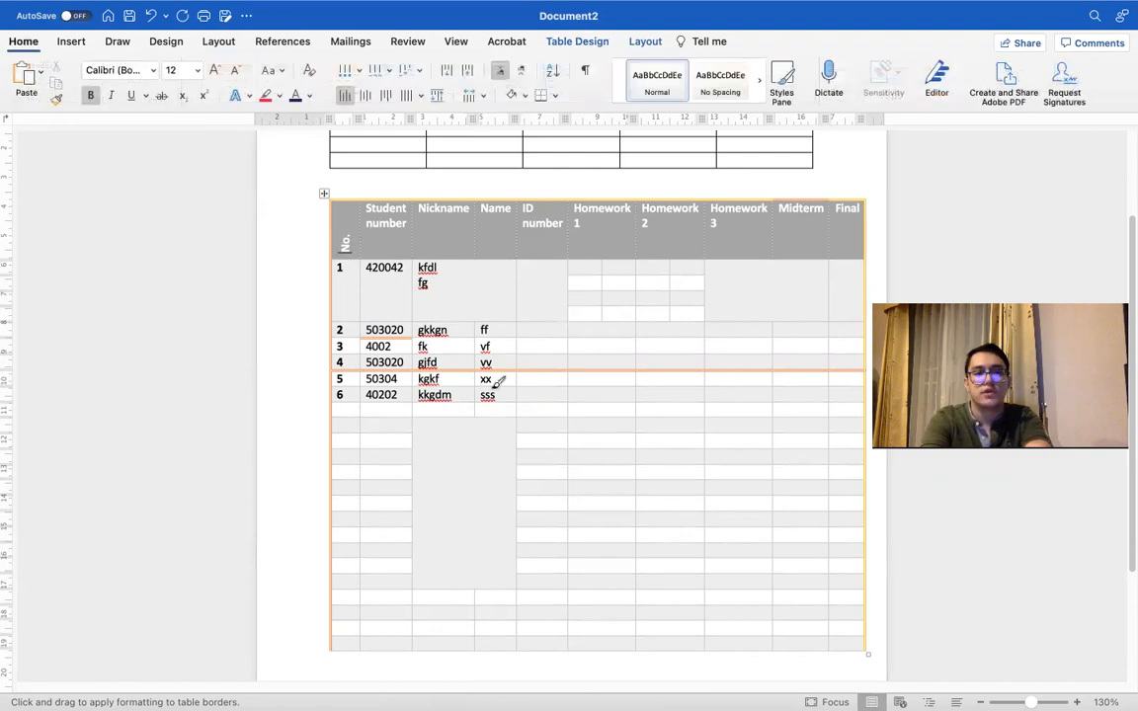
click(683, 339)
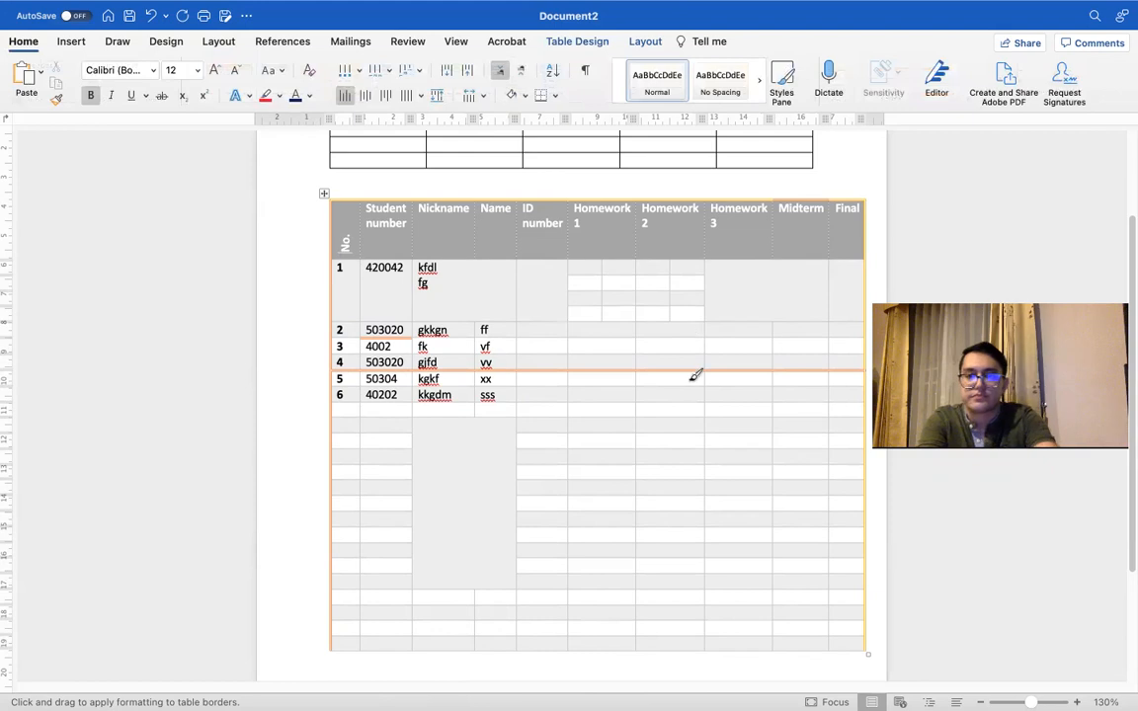
click(691, 386)
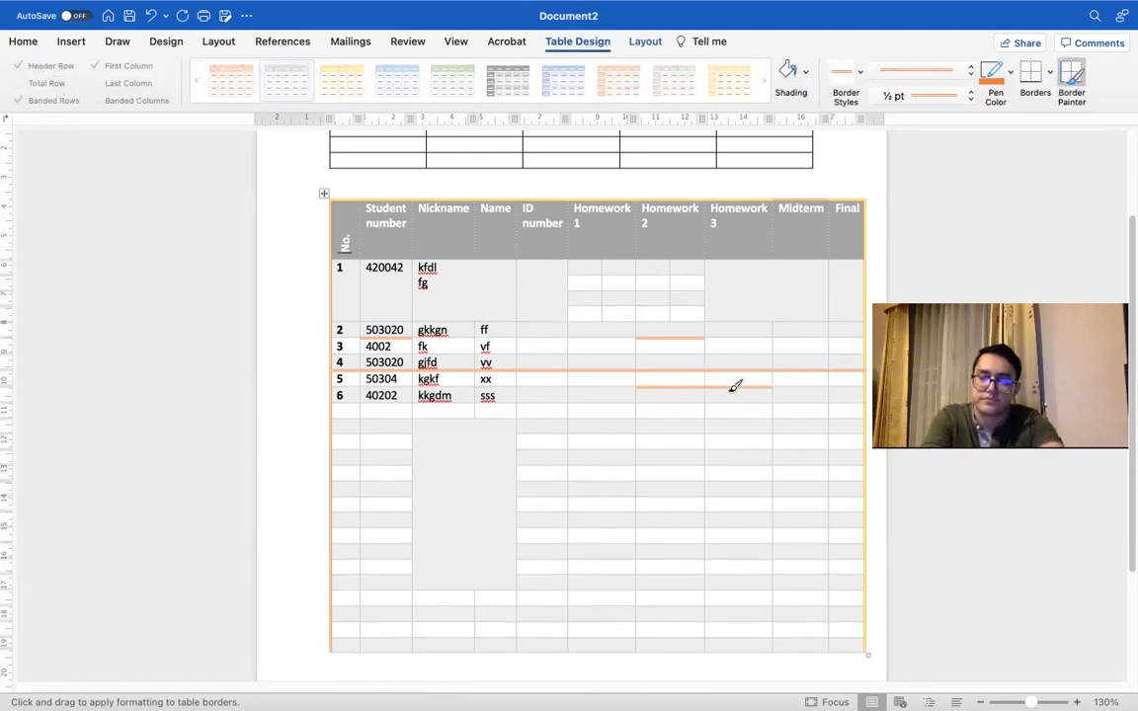
key(Escape)
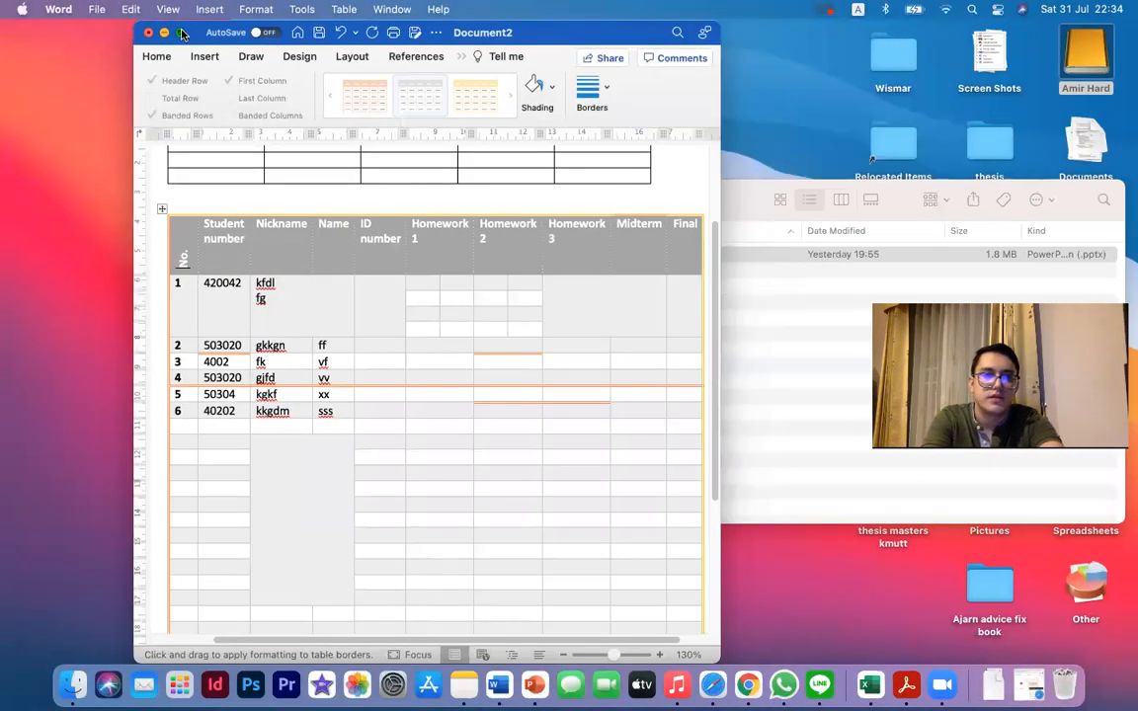
click(181, 33)
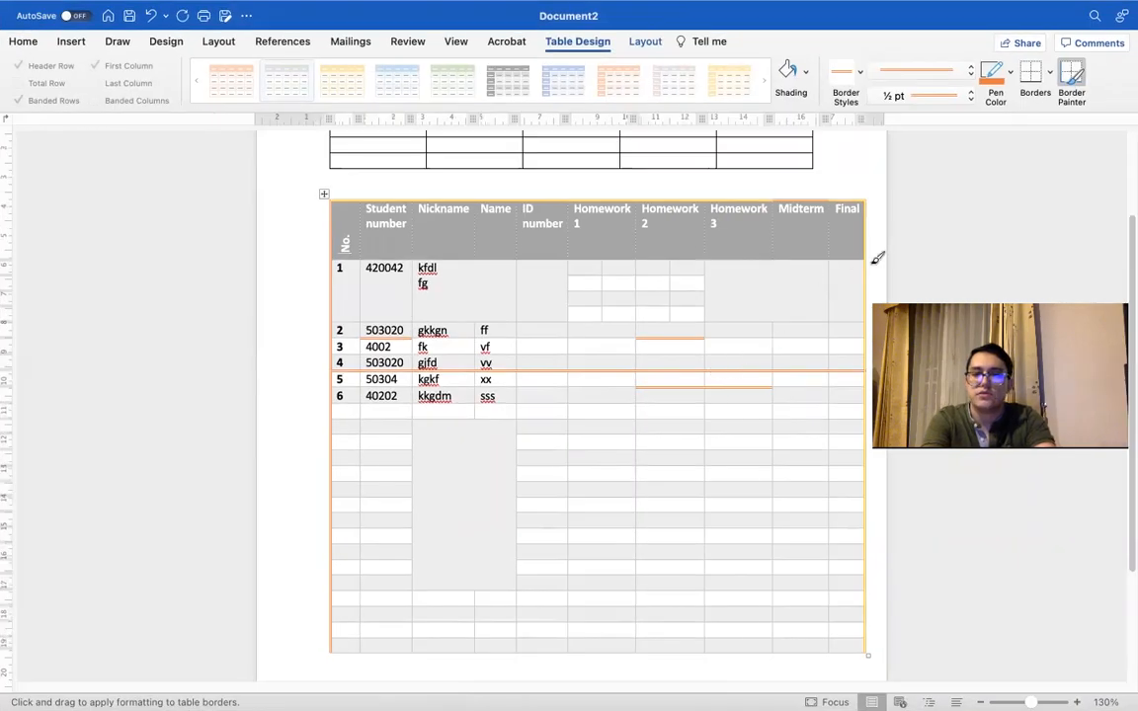
key(Escape)
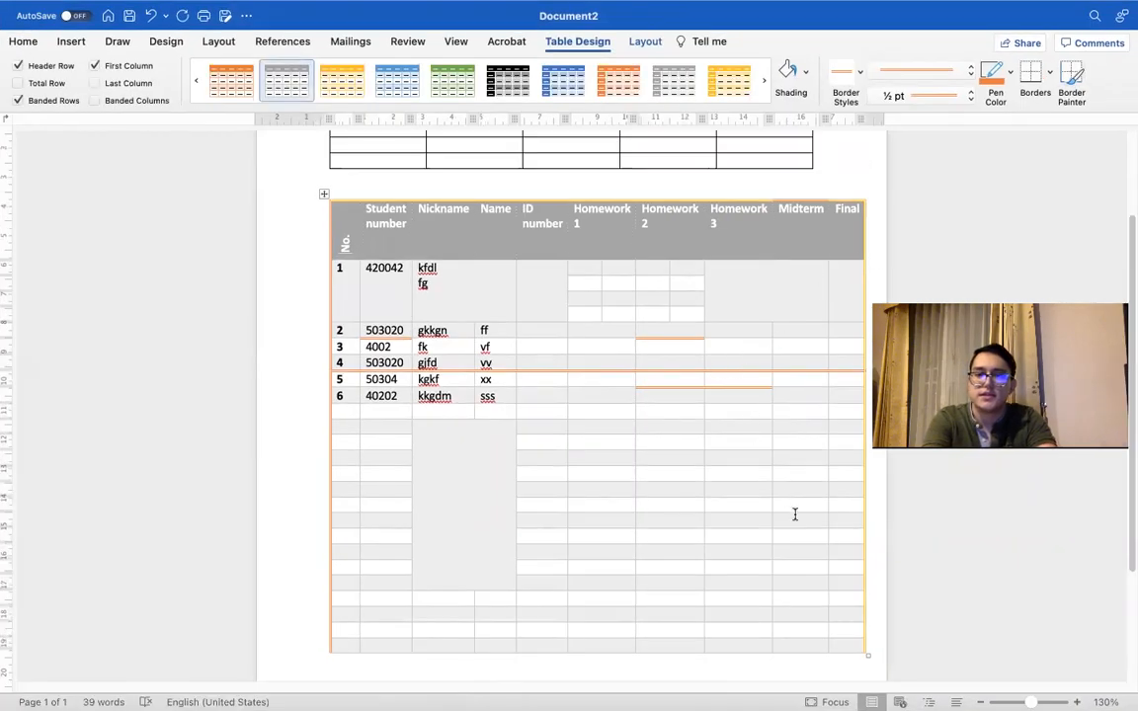
Step: Shade the ID number through Final cells of the sixth empty row below row 6 with the orange theme color
mouse_move(858, 492)
mouse_down()
mouse_move(552, 498)
mouse_move(524, 488)
mouse_move(854, 490)
mouse_up()
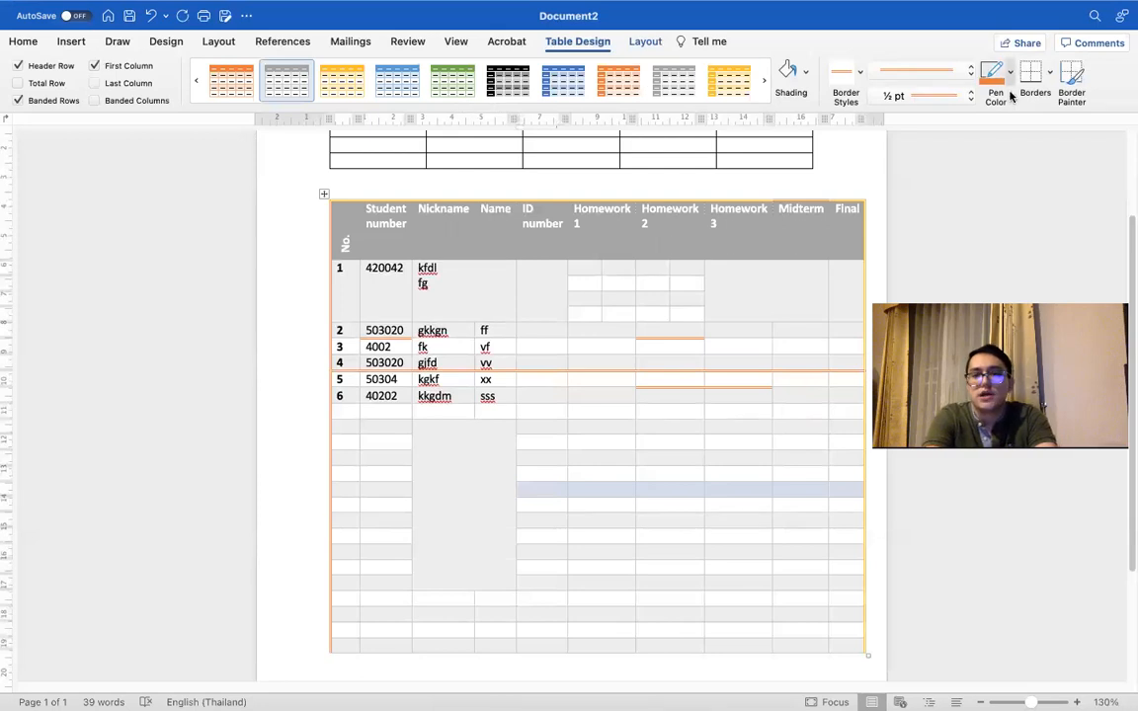
click(805, 71)
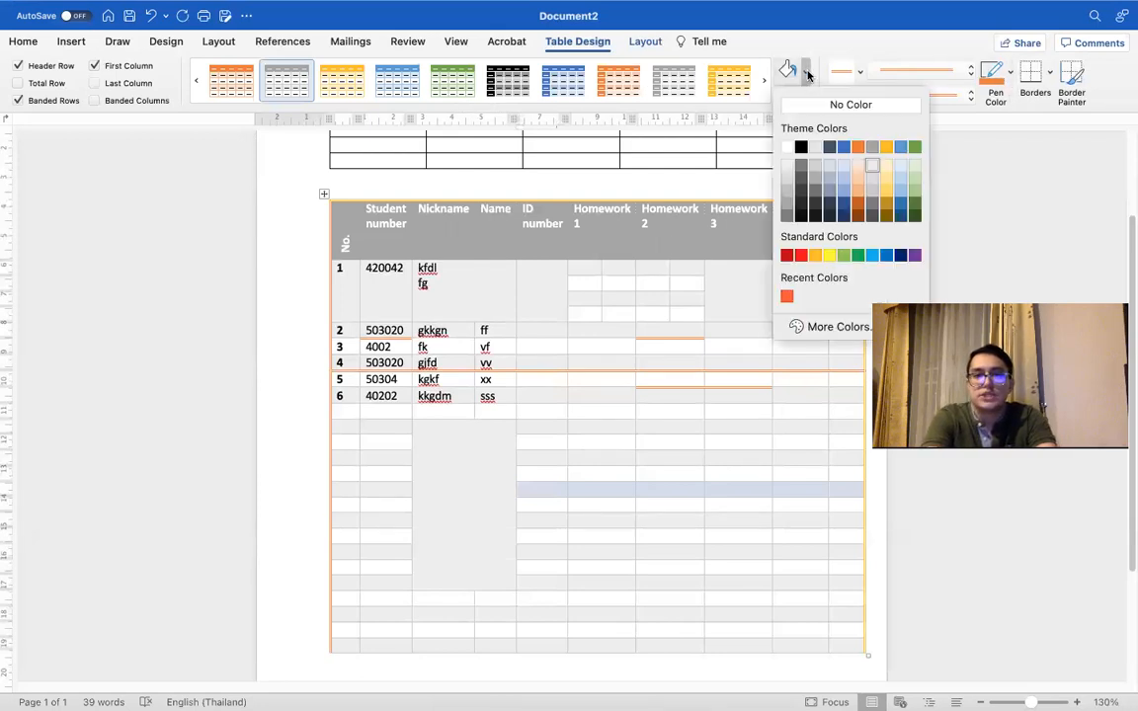
click(857, 146)
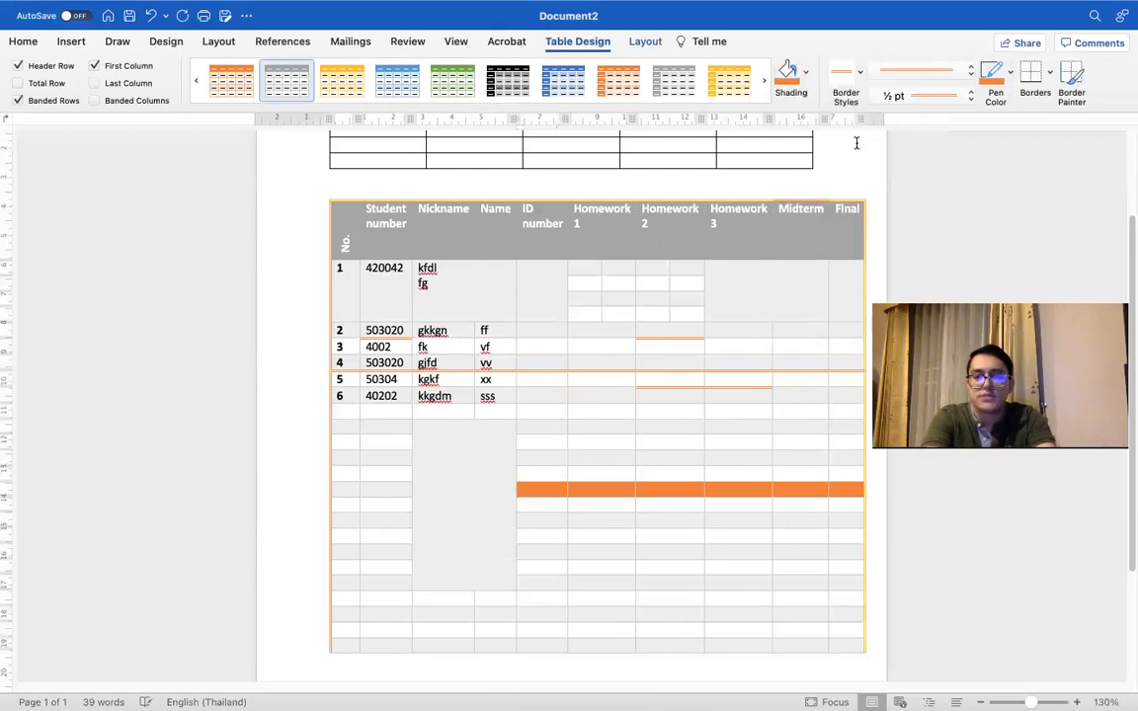
Step: Shade the ID number through Final cells of the first empty row below row 6 with standard red
click(800, 458)
drag(853, 408, 561, 415)
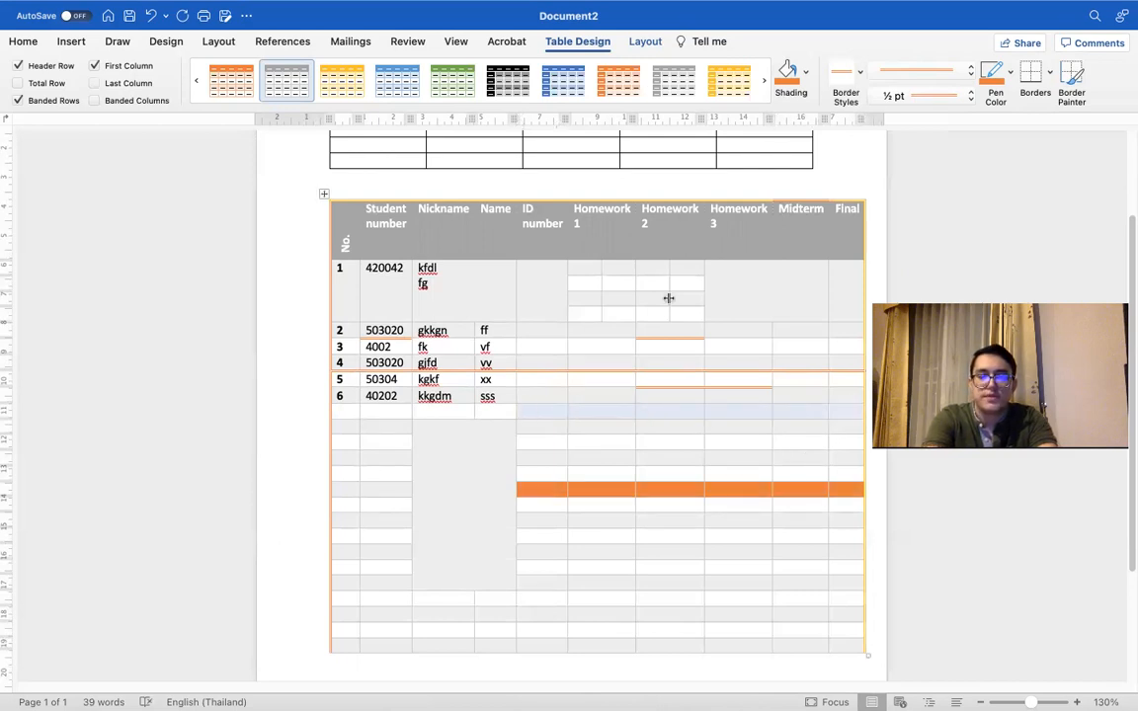
click(805, 71)
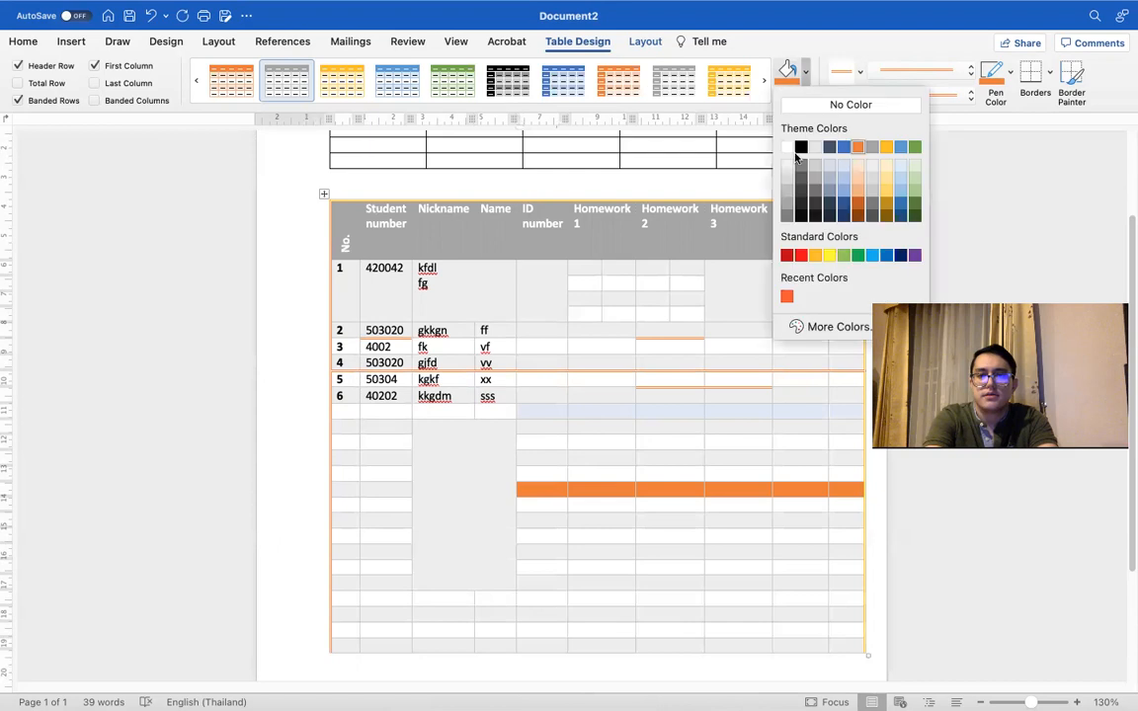
click(800, 255)
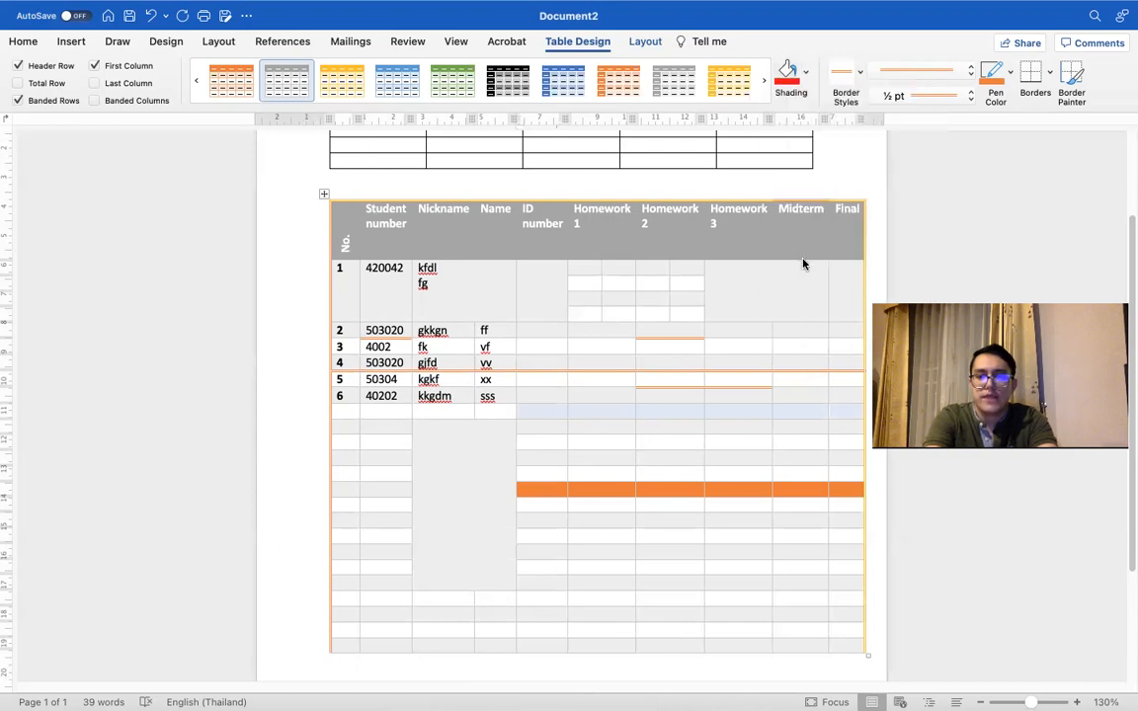
Step: Shade the large merged Nickname and Name cell below row 6 with the standard orange color
click(419, 431)
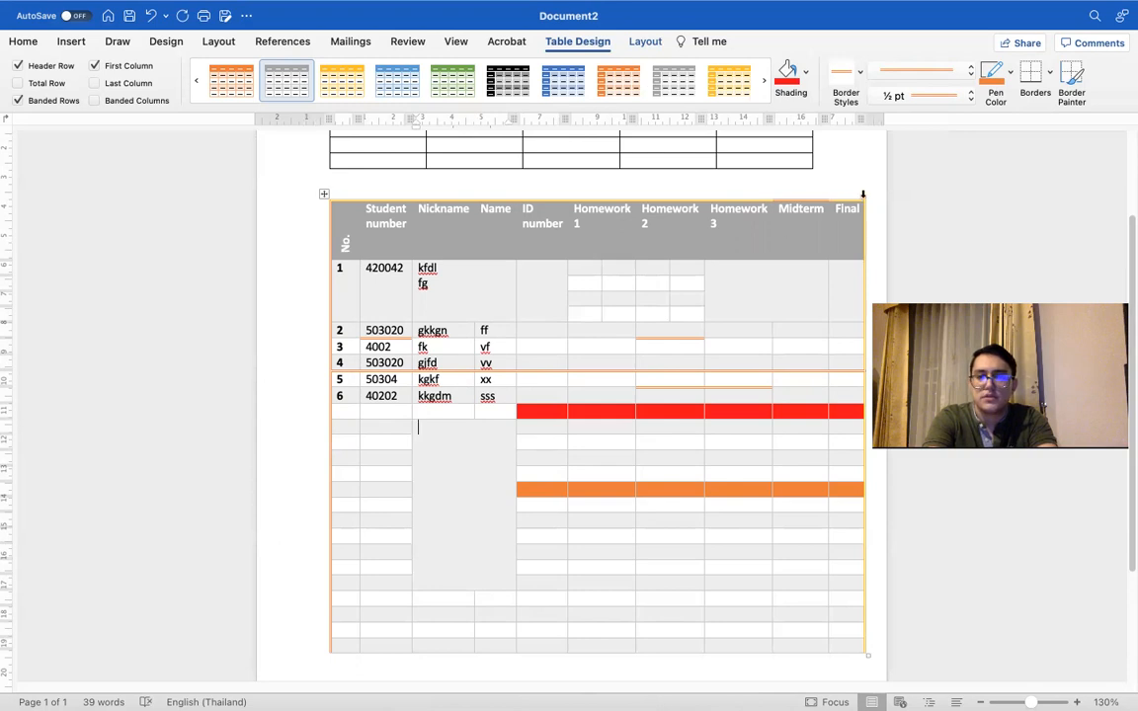
click(805, 71)
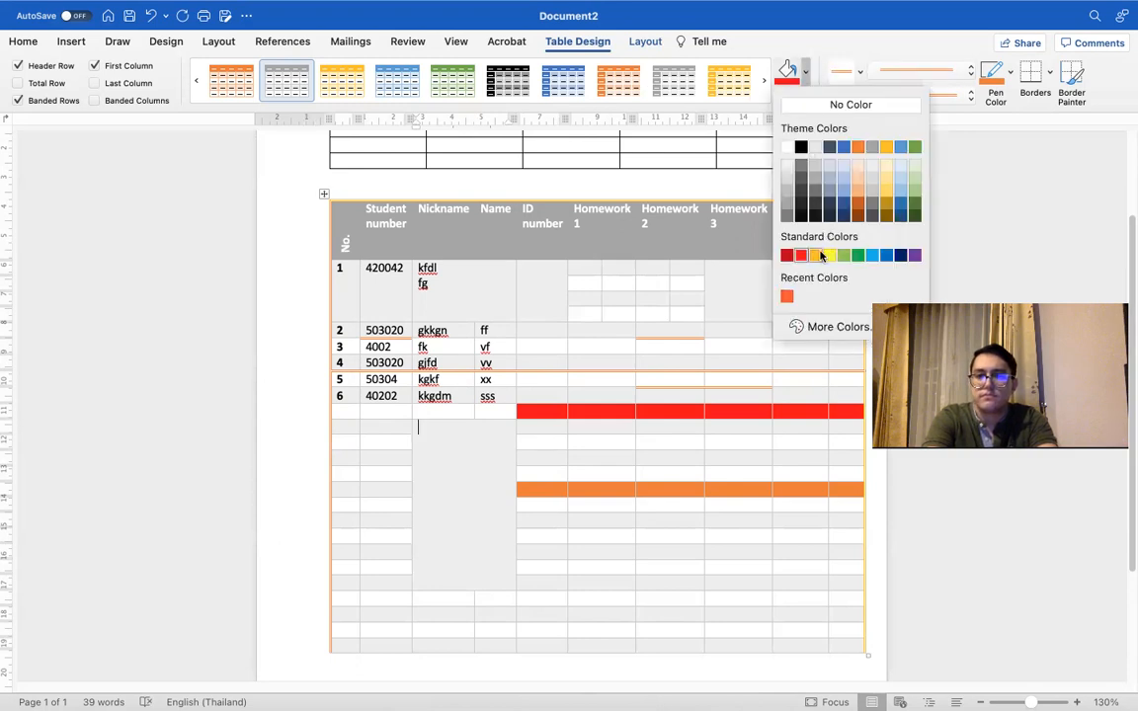
click(818, 255)
click(647, 567)
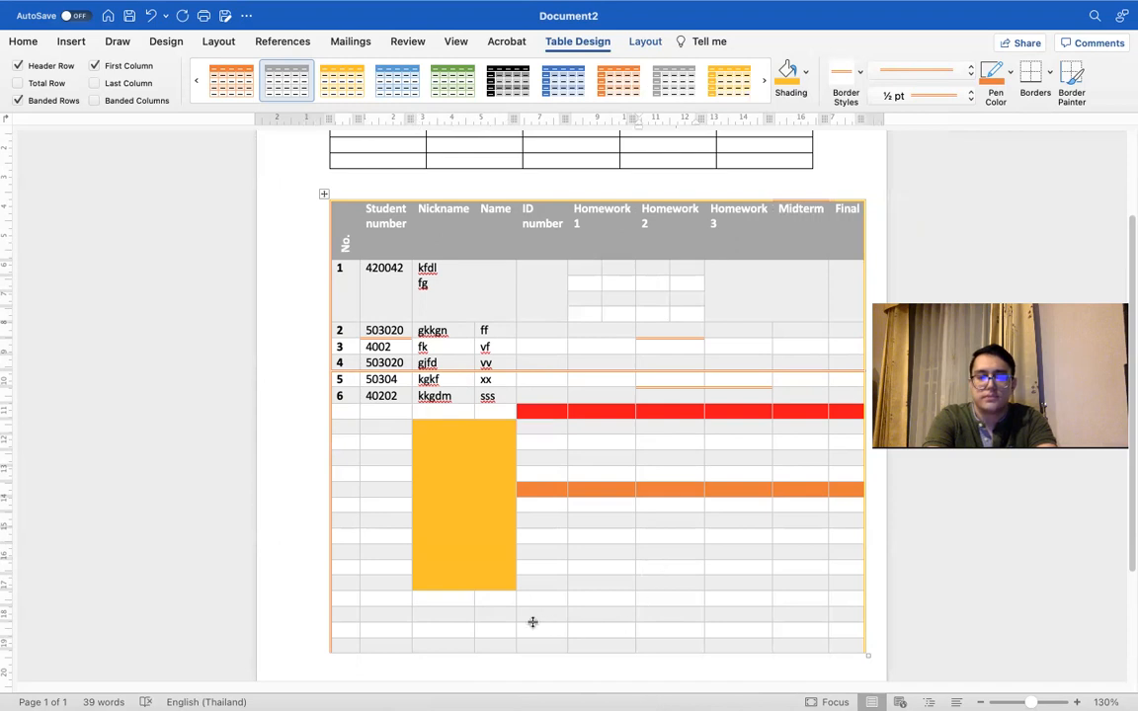
Step: Increase the heights of the second row below the merged shaded cell and the second and third rows beneath the orange-shaded row
drag(730, 623, 715, 693)
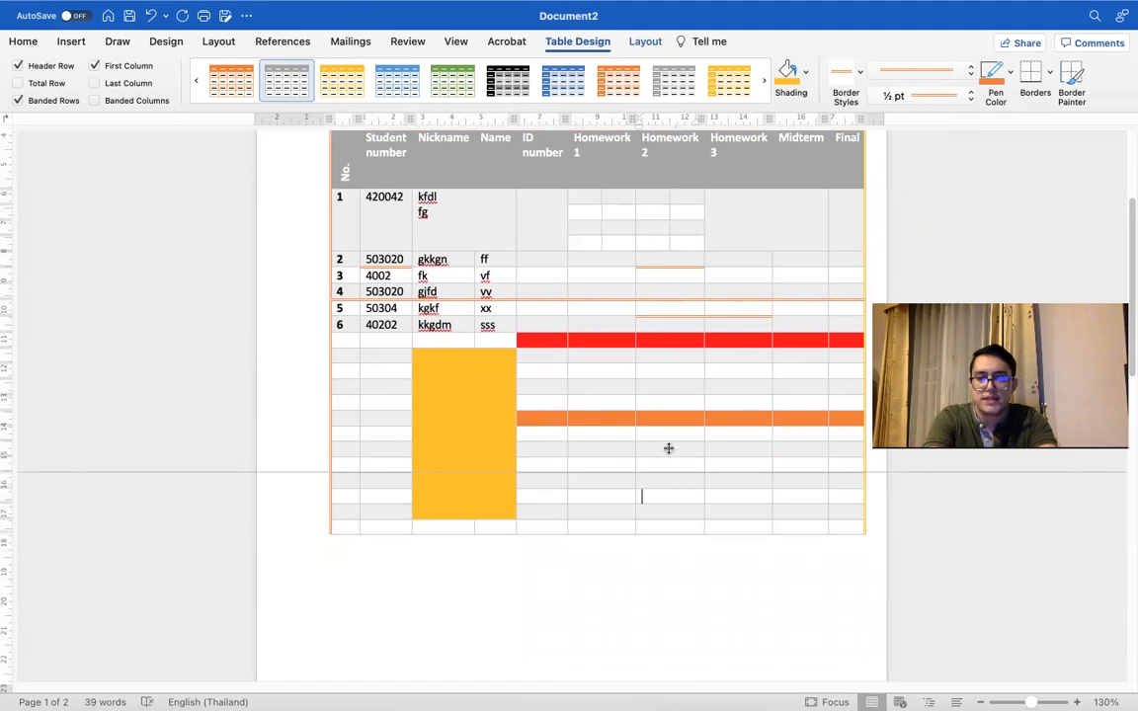
drag(667, 472, 680, 538)
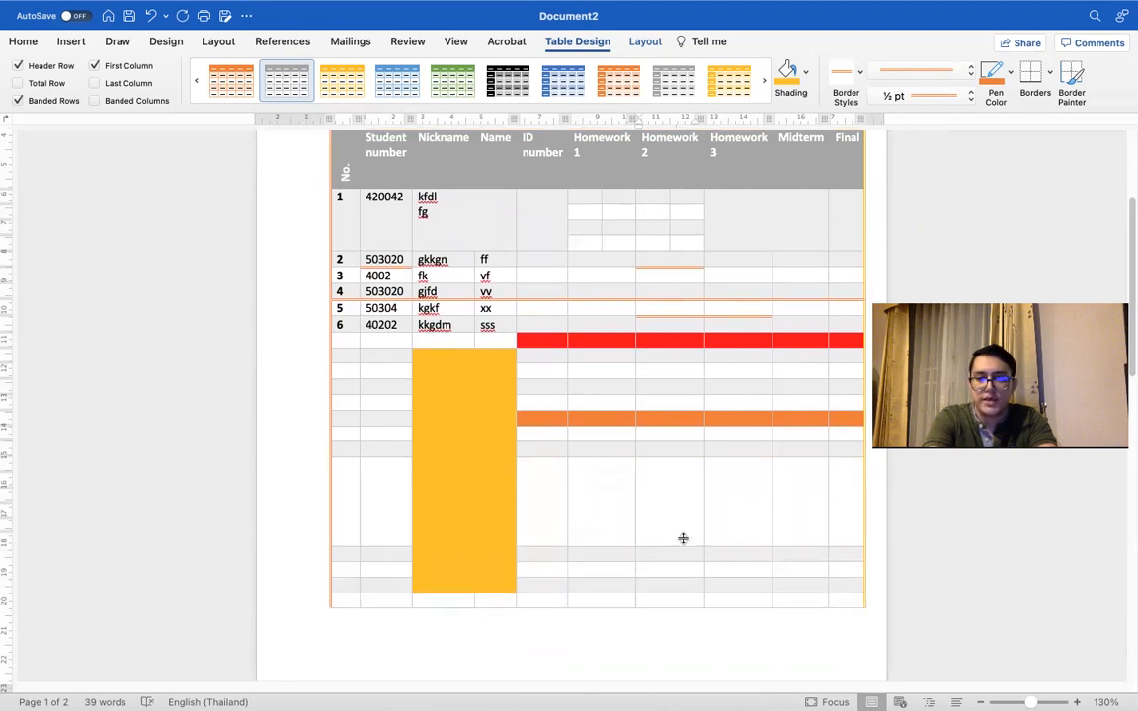
drag(667, 455, 684, 532)
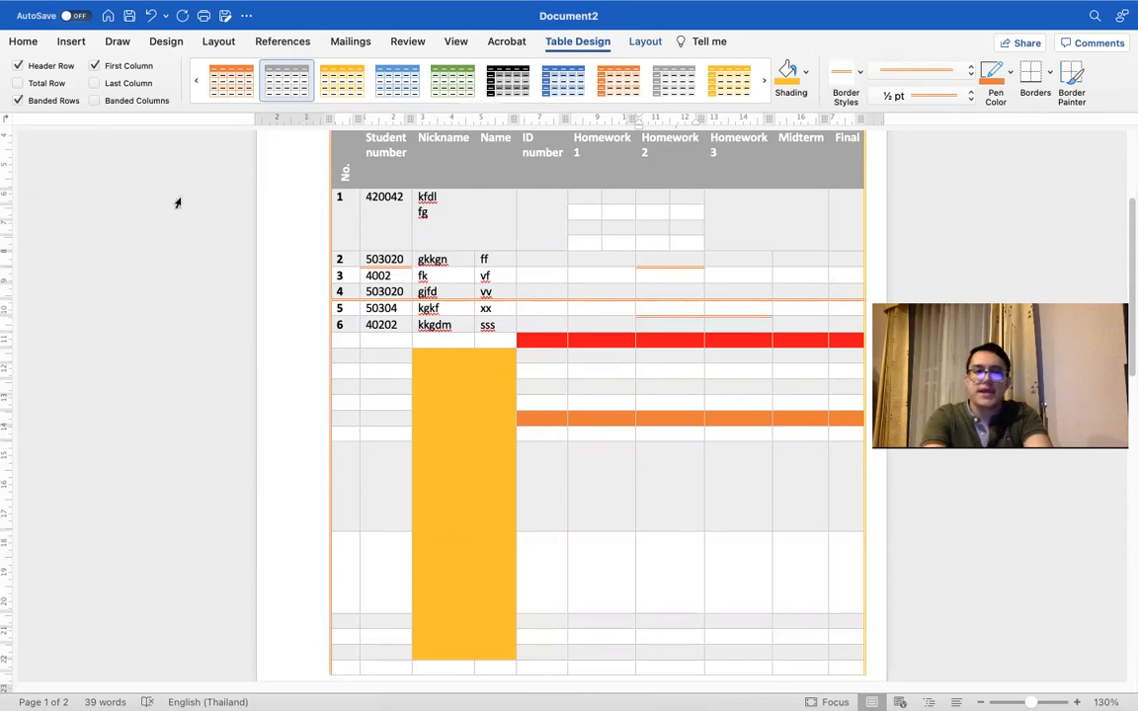
Step: Set the student number, nickname and name text in row 2 to Arial at 28 pt
click(24, 40)
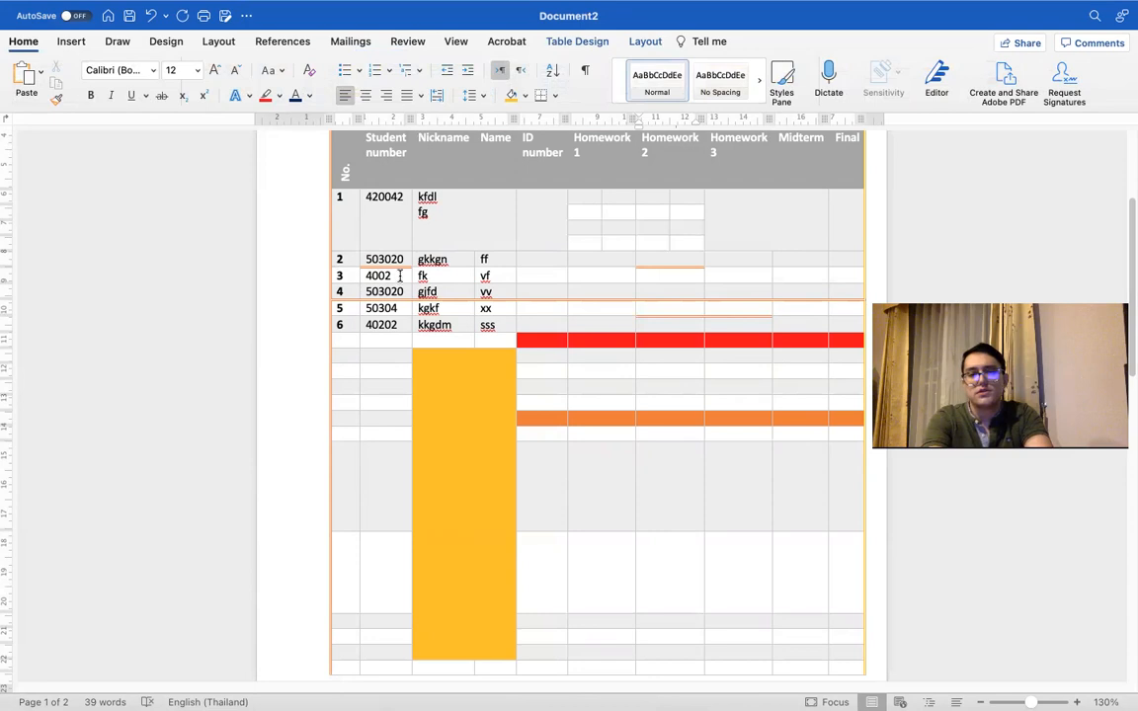
click(366, 259)
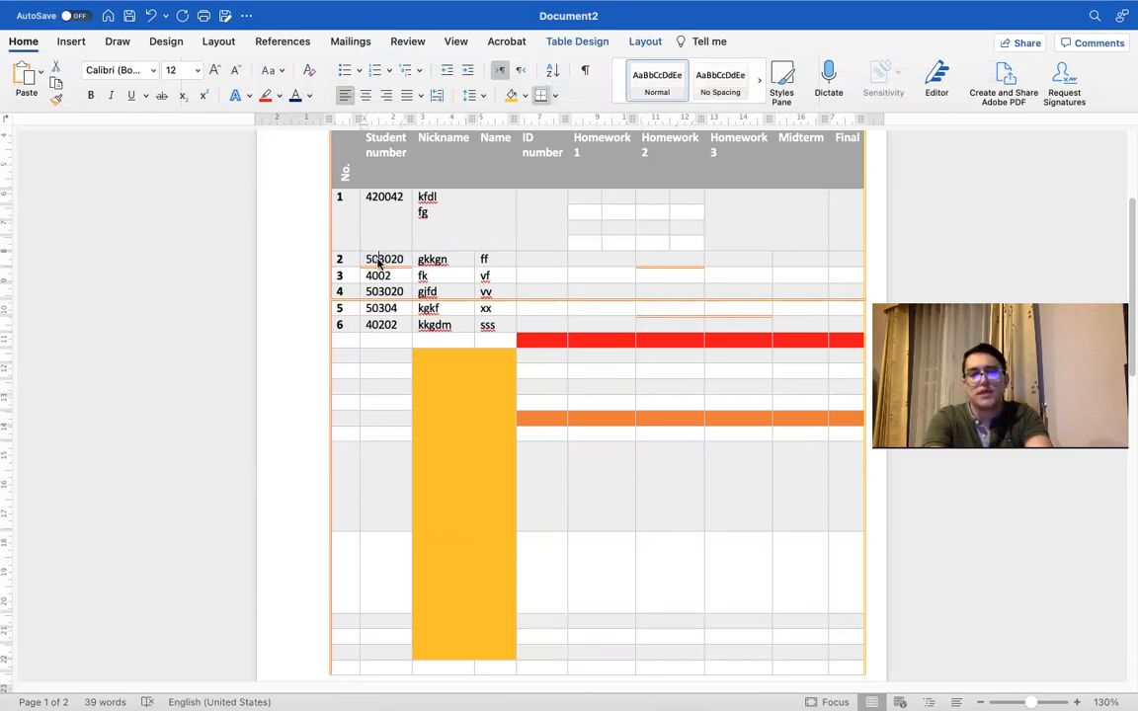
drag(367, 259, 490, 257)
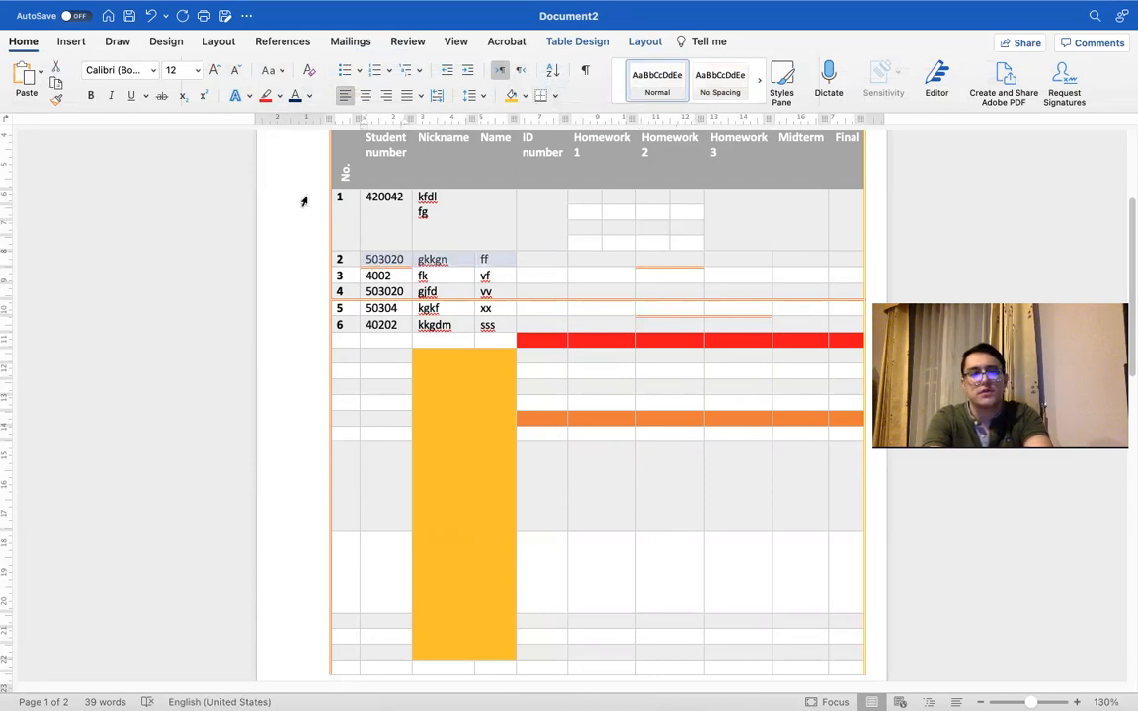
click(153, 71)
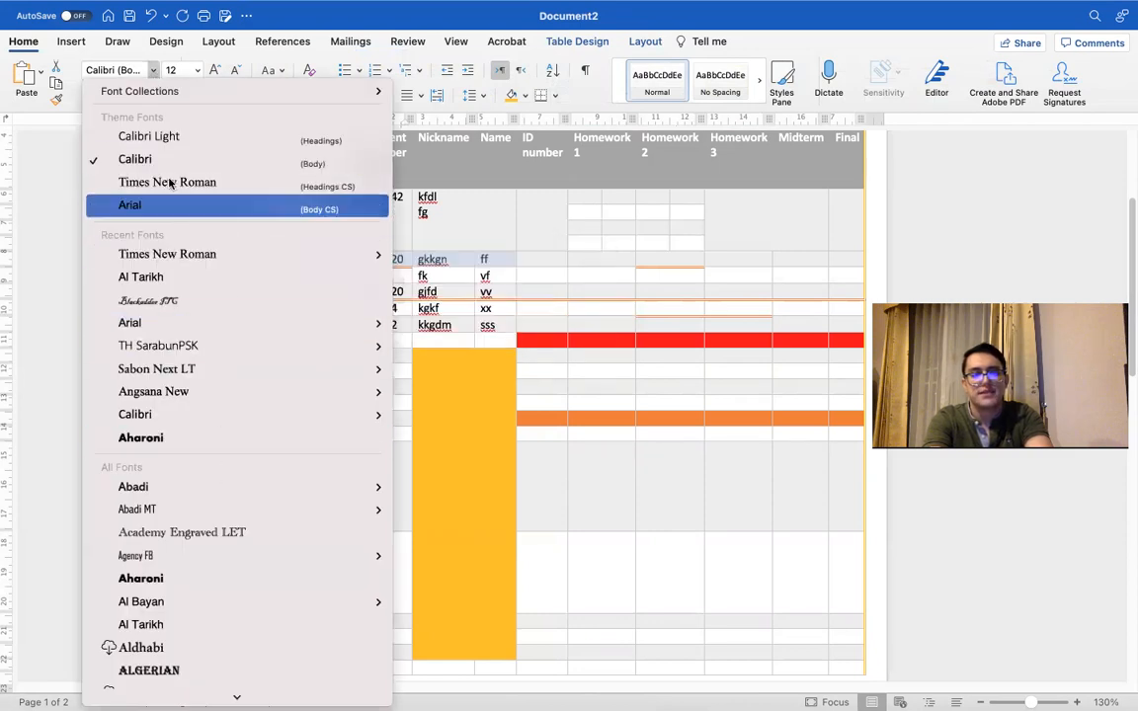
click(212, 209)
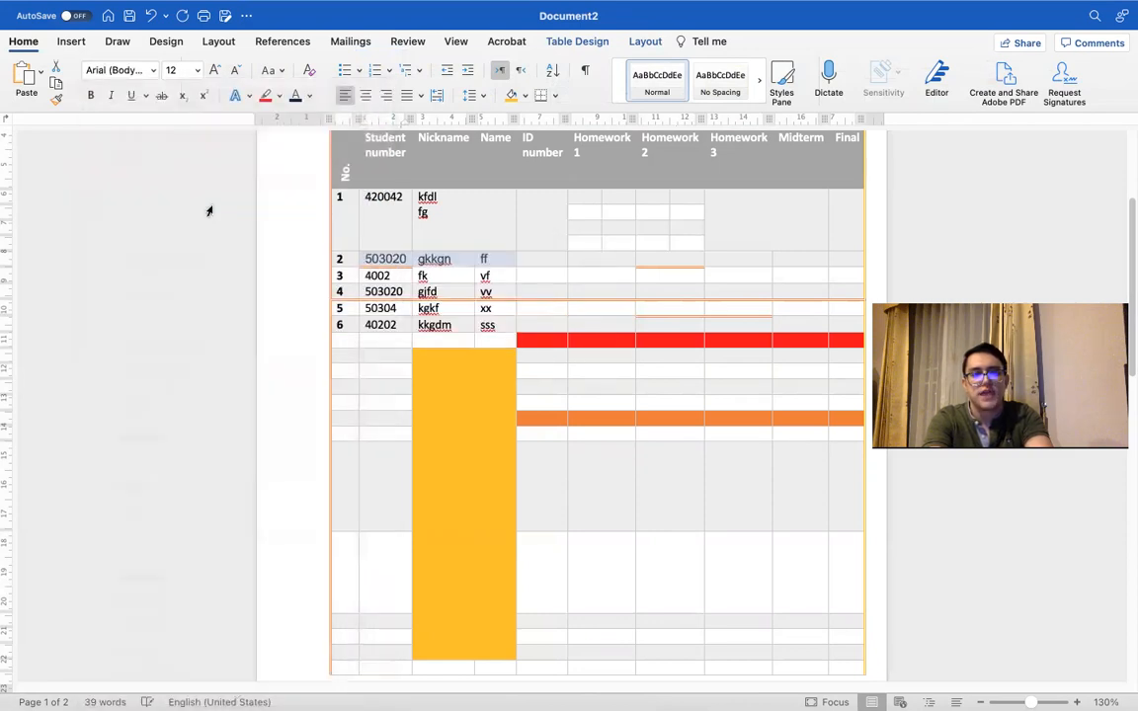
click(198, 70)
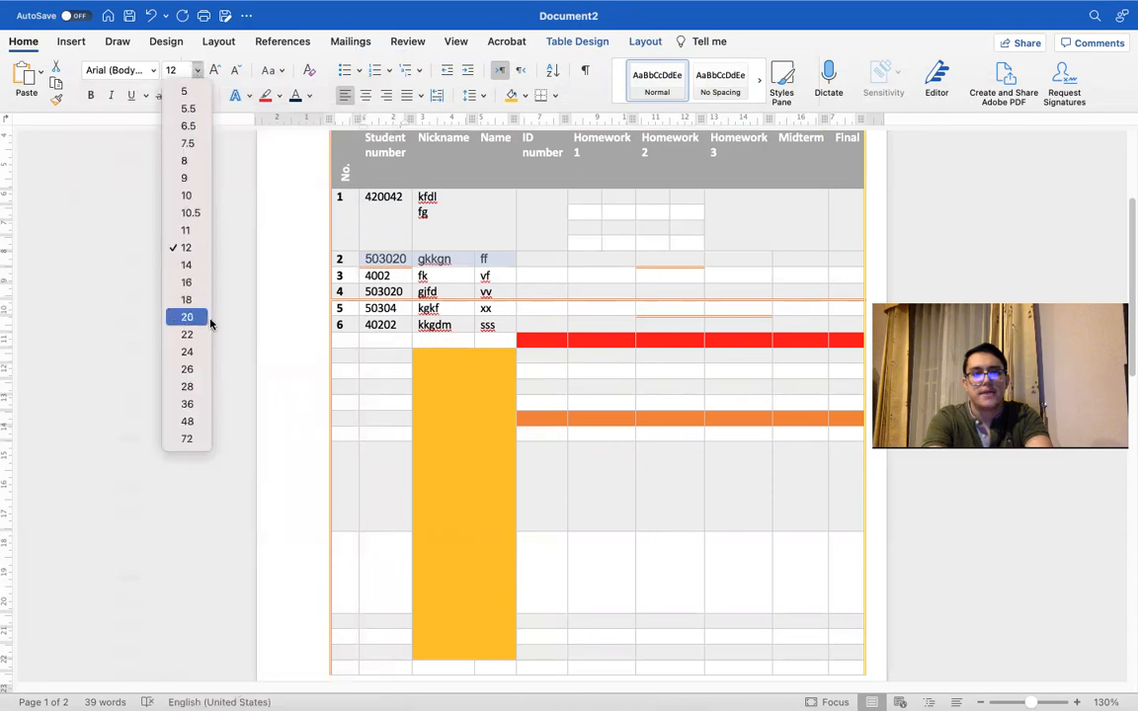
click(183, 350)
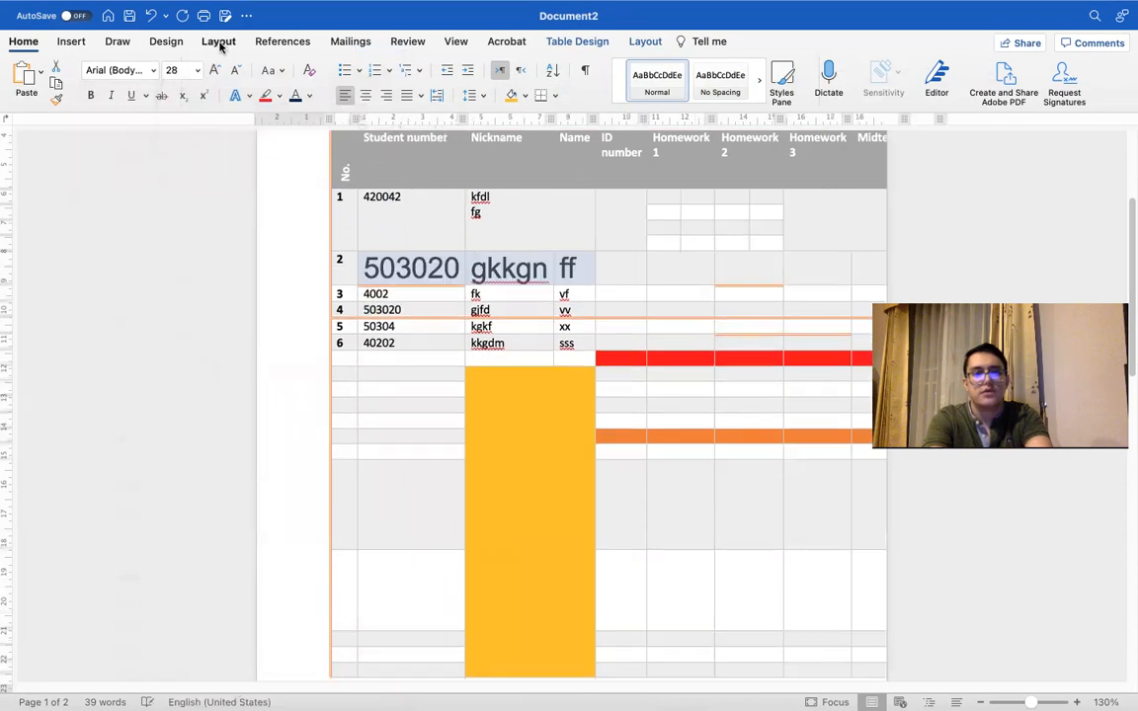
Step: Reduce the selected row 2 text to 8 pt and apply bold, italic and underline
click(197, 70)
click(178, 148)
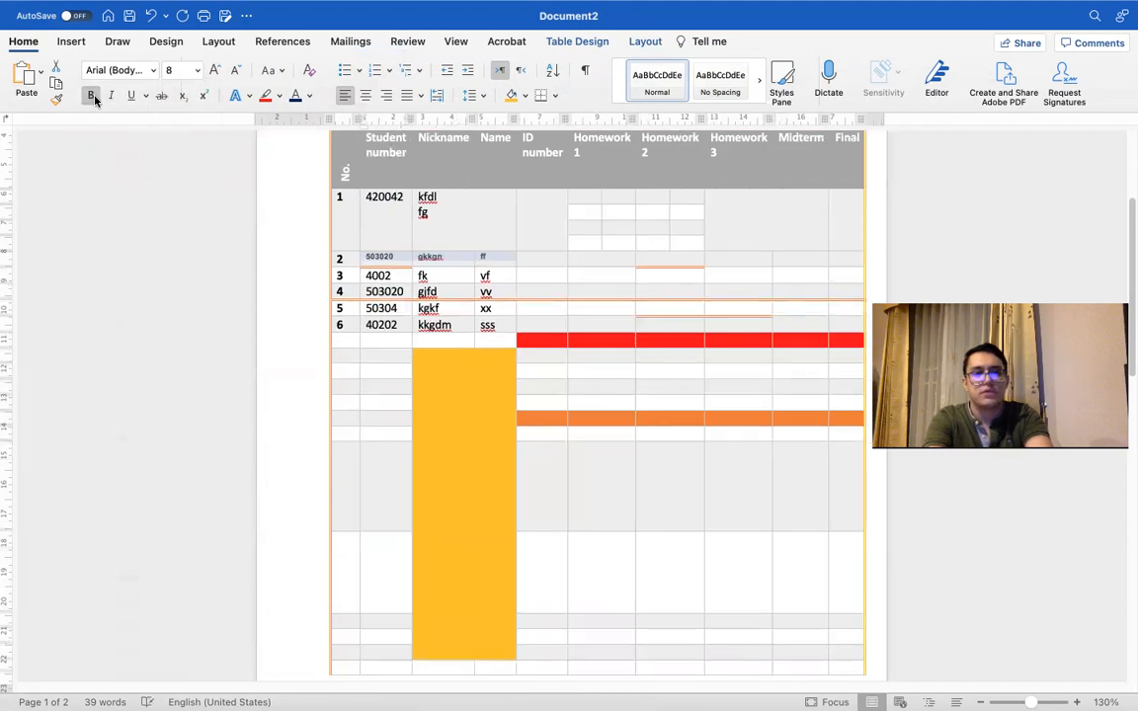
click(110, 97)
click(128, 95)
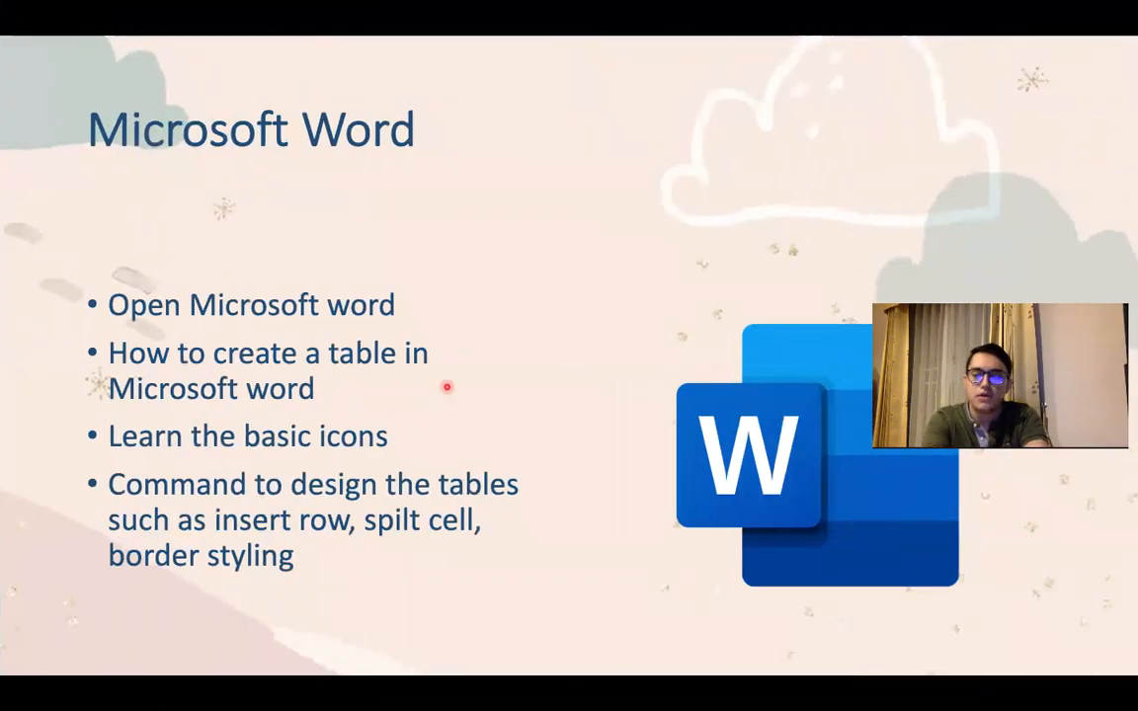
key(Right)
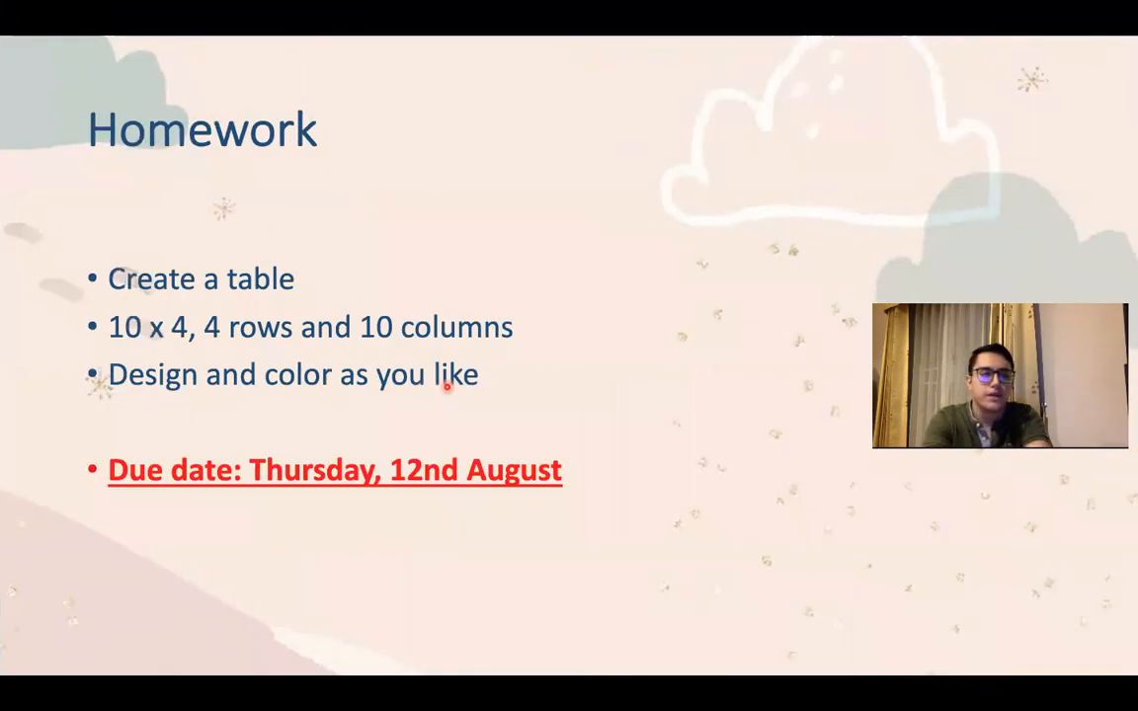